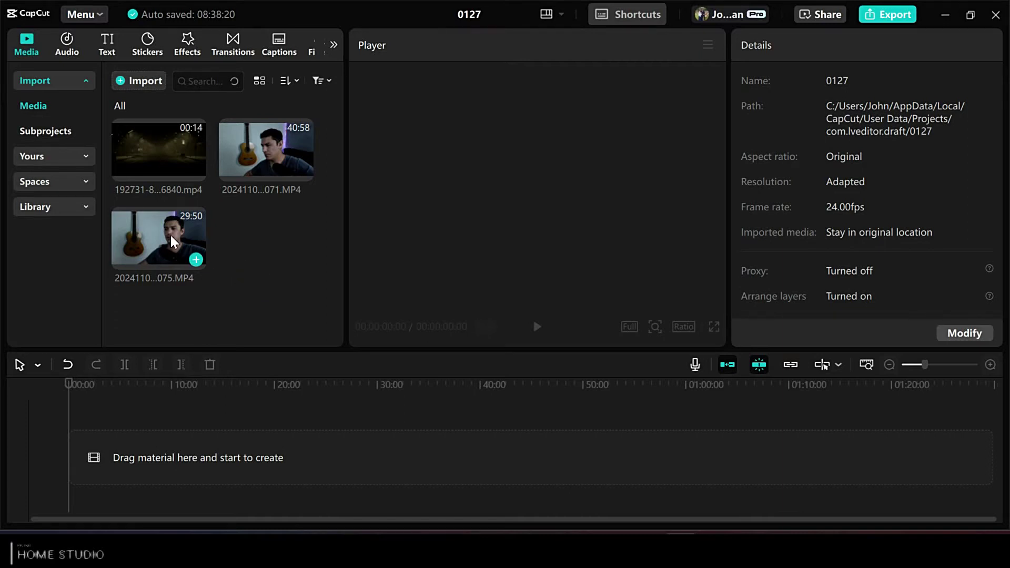
Step: Trim the 29:50 source clip to the section from about 00:07:12 to 00:13:25 and place it on the timeline
{"action": "left_click", "coordinate": [170, 235]}
{"action": "left_click_drag", "start_coordinate": [111, 241], "coordinate": [132, 244]}
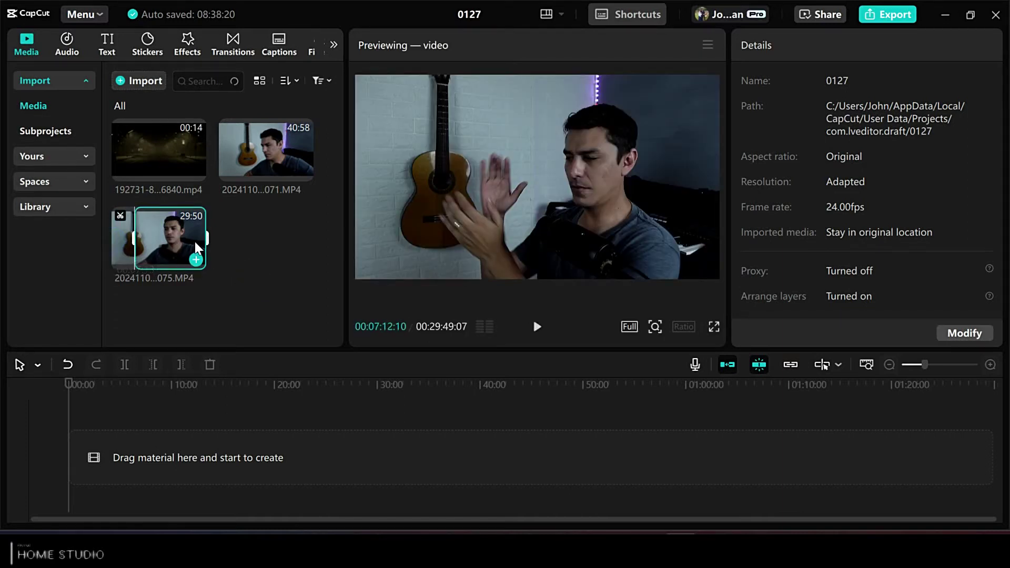
{"action": "left_click_drag", "start_coordinate": [206, 241], "coordinate": [154, 240]}
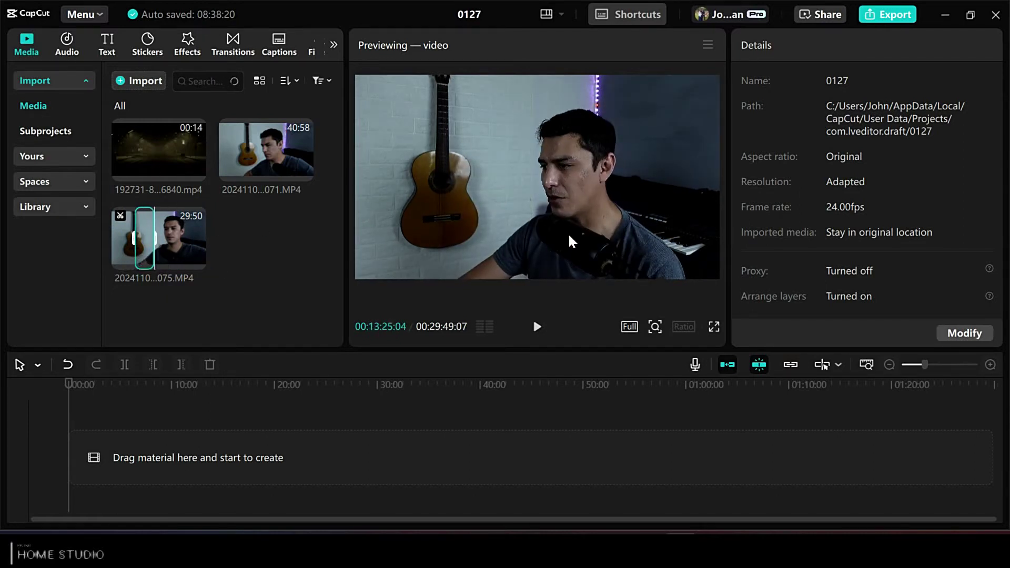
{"action": "left_click_drag", "start_coordinate": [143, 242], "coordinate": [149, 459]}
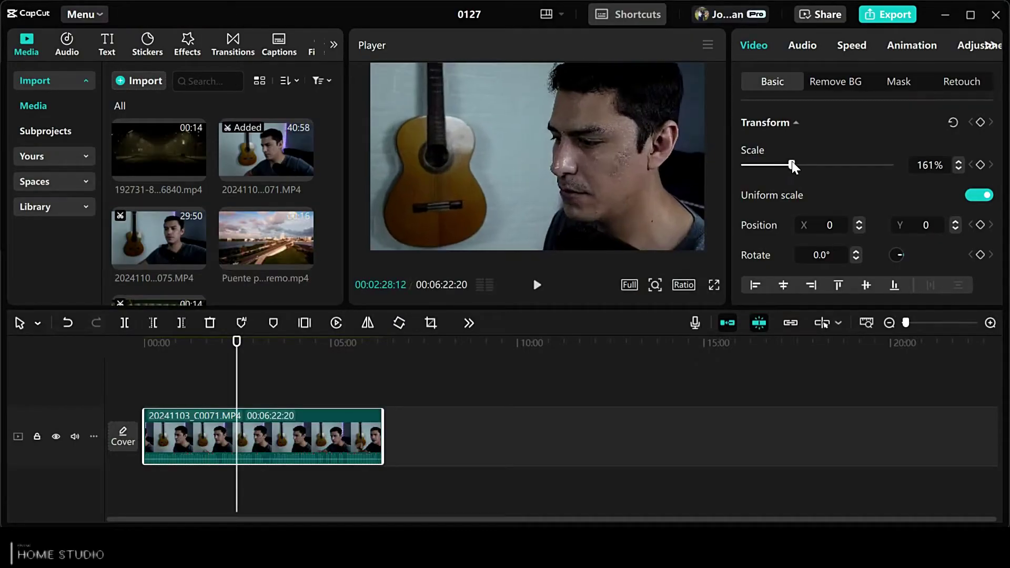
Step: Try enlarging the timeline clip and shrinking it to 80%, and set its scale to 100%
{"action": "left_click_drag", "start_coordinate": [789, 164], "coordinate": [794, 165]}
{"action": "left_click_drag", "start_coordinate": [715, 228], "coordinate": [675, 228]}
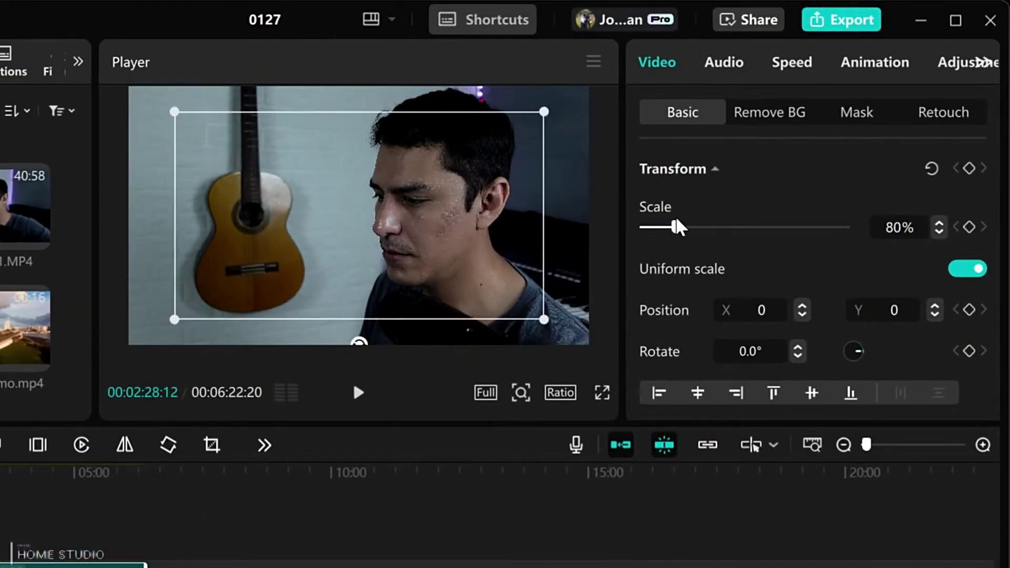
{"action": "left_click", "coordinate": [873, 230]}
{"action": "type", "text": "100"}
{"action": "key", "text": "Return"}
Step: Move the clip around inside the frame to try its position, including Y -177, and slightly adjust its rotation
{"action": "left_click_drag", "start_coordinate": [427, 242], "coordinate": [427, 265]}
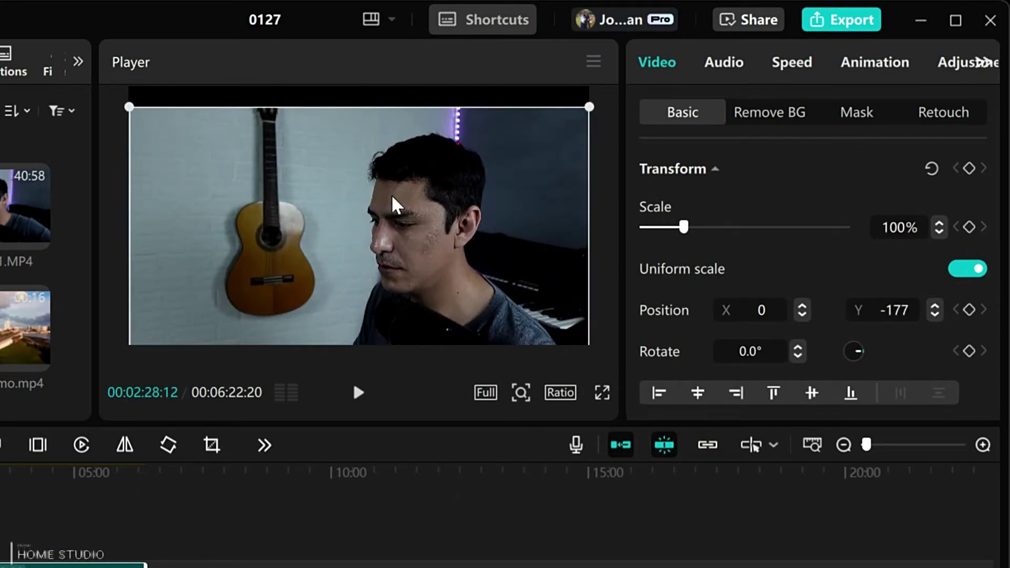
{"action": "left_click_drag", "start_coordinate": [469, 282], "coordinate": [512, 273]}
{"action": "left_click_drag", "start_coordinate": [854, 352], "coordinate": [858, 351]}
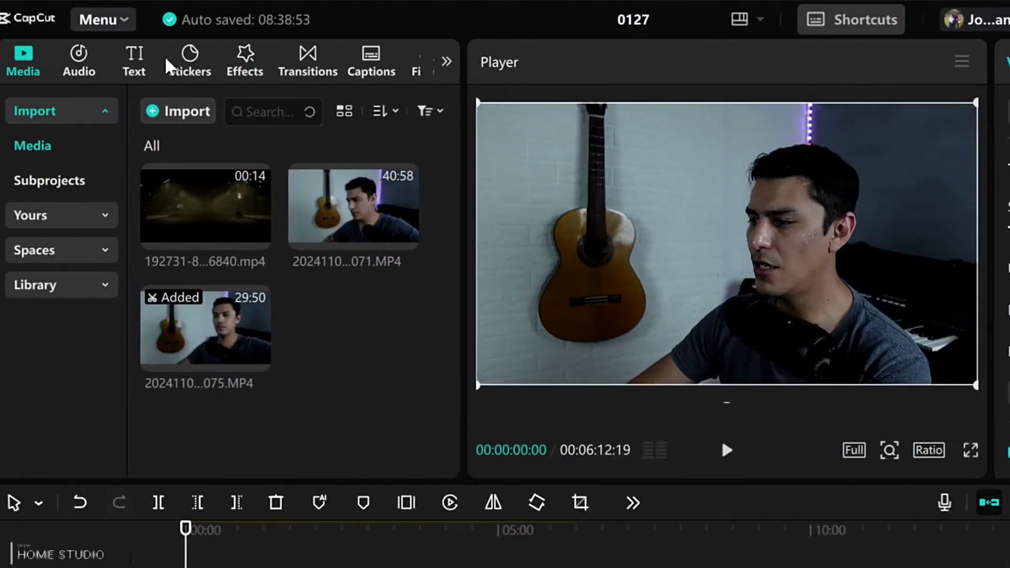
Step: Look through the trending stickers and the available transitions
{"action": "left_click", "coordinate": [190, 62]}
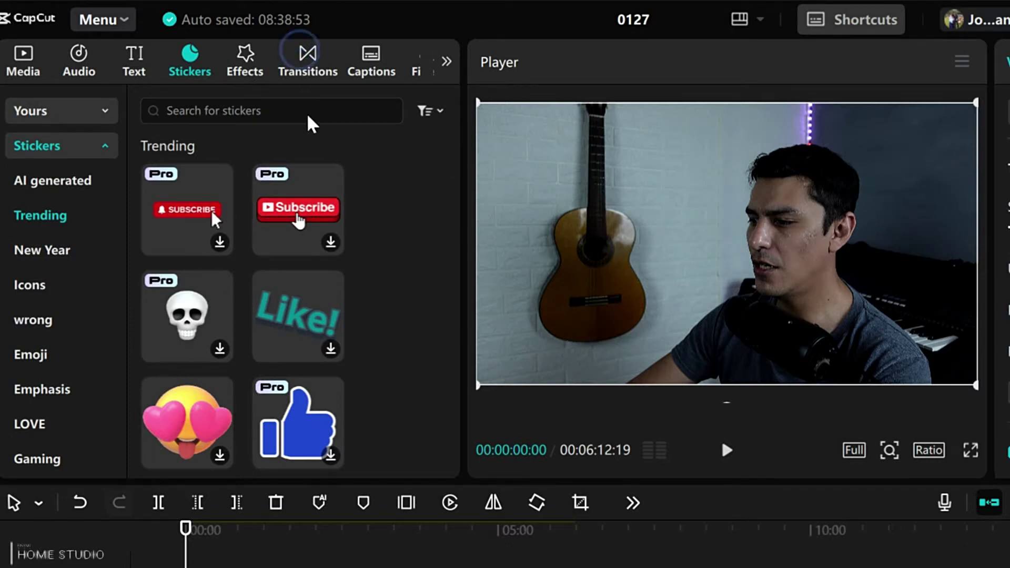
{"action": "left_click", "coordinate": [301, 79]}
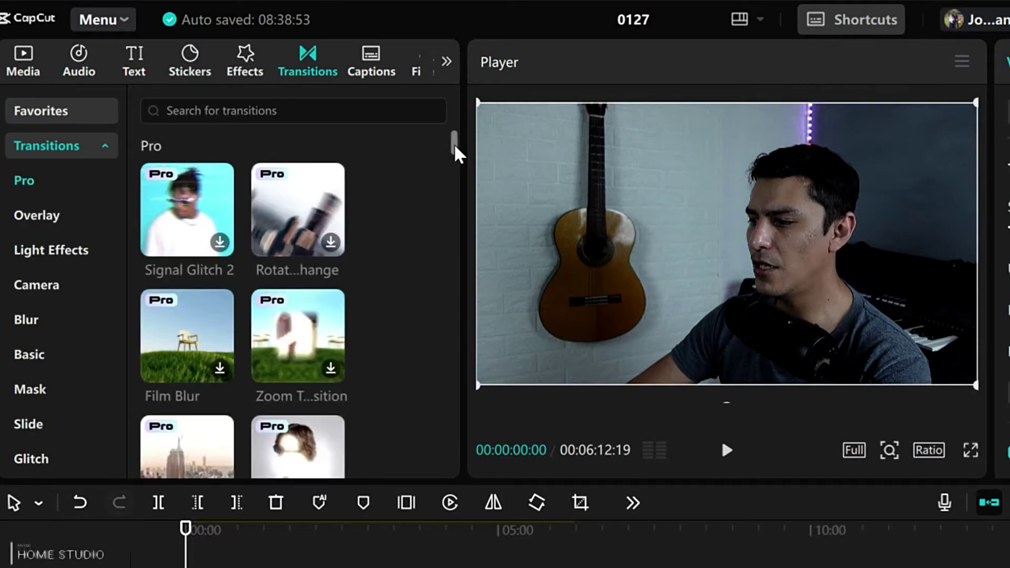
{"action": "scroll", "coordinate": [454, 147], "scroll_direction": "down", "scroll_amount": 10}
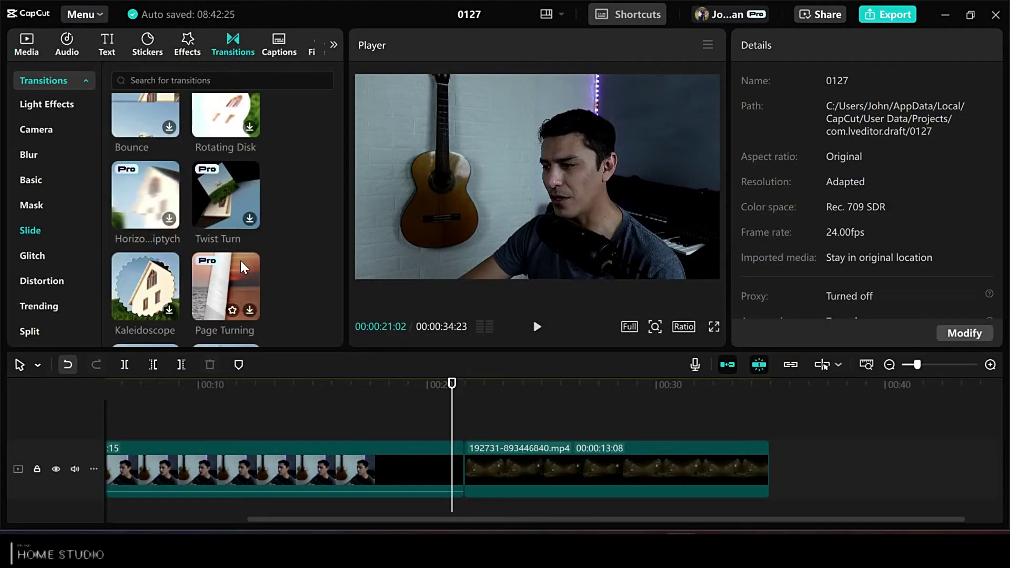
Step: Add the basic Left transition at the cut before 192731-893446840.mp4 and play it back
{"action": "scroll", "coordinate": [254, 90], "scroll_direction": "up", "scroll_amount": 5}
{"action": "left_click_drag", "start_coordinate": [339, 127], "coordinate": [337, 169]}
{"action": "left_click_drag", "start_coordinate": [149, 176], "coordinate": [464, 469]}
{"action": "left_click", "coordinate": [537, 327]}
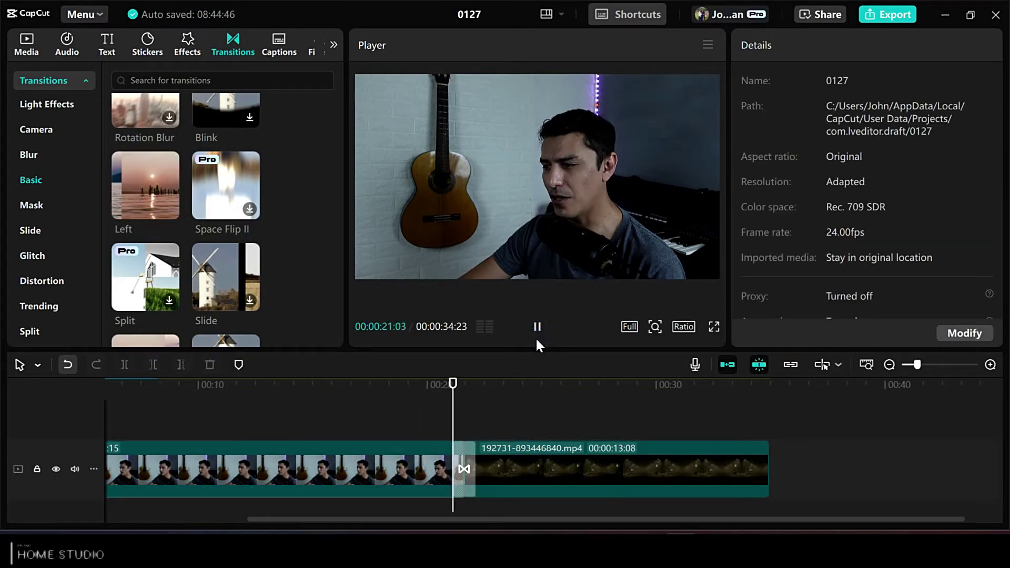
{"action": "key", "text": "space"}
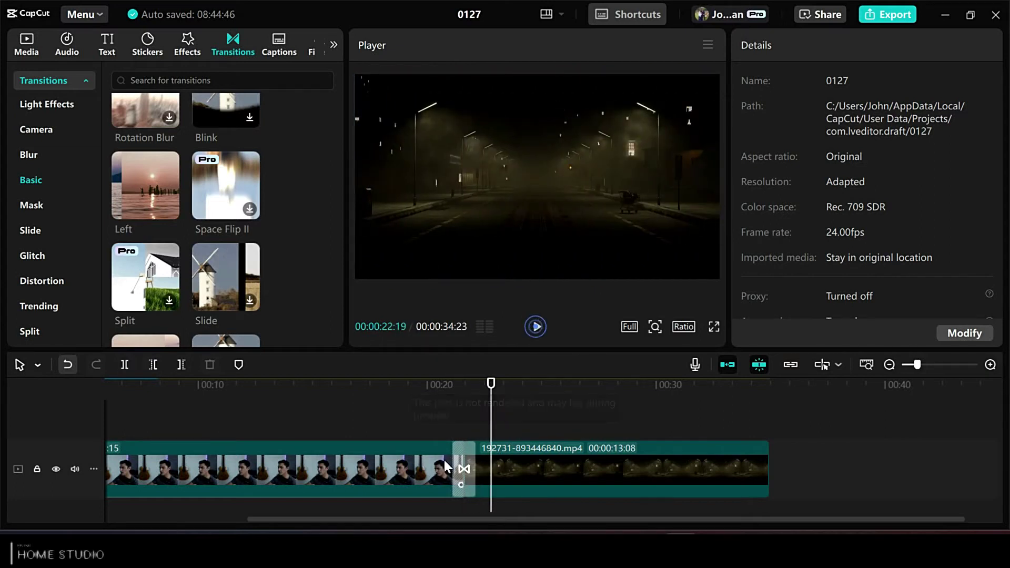
Step: Delete the transition between the two clips
{"action": "scroll", "coordinate": [444, 465], "scroll_direction": "up", "scroll_amount": 3}
{"action": "right_click", "coordinate": [299, 473]}
{"action": "left_click", "coordinate": [322, 484]}
Step: Add the trending Rotate & Change transition at the cut between the two clips and play it back
{"action": "scroll", "coordinate": [63, 159], "scroll_direction": "up", "scroll_amount": 3}
{"action": "left_click", "coordinate": [52, 103]}
{"action": "scroll", "coordinate": [305, 185], "scroll_direction": "down", "scroll_amount": 10}
{"action": "left_click_drag", "start_coordinate": [137, 247], "coordinate": [297, 463]}
{"action": "left_click", "coordinate": [202, 388]}
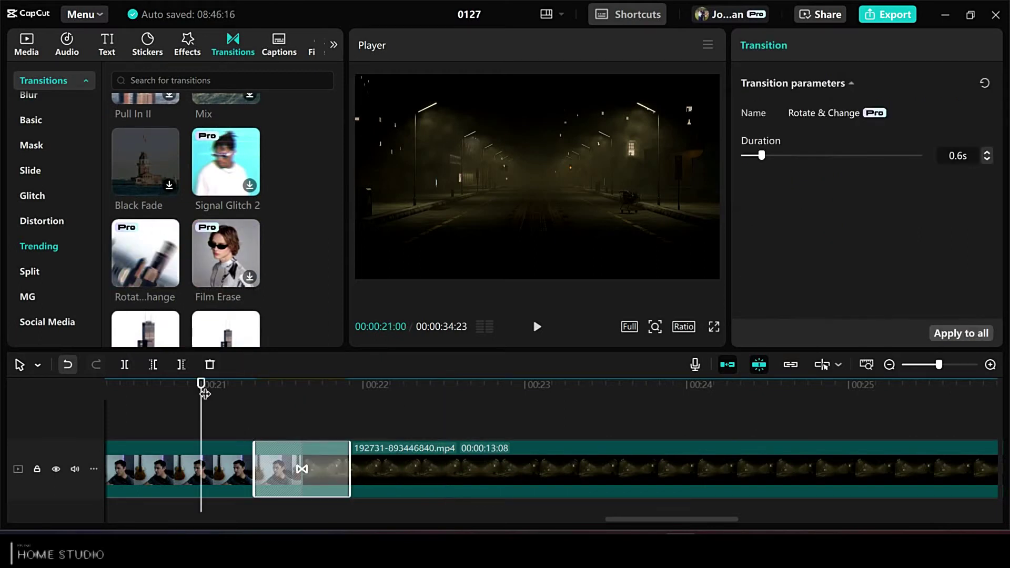
{"action": "left_click", "coordinate": [536, 327]}
{"action": "left_click", "coordinate": [538, 327]}
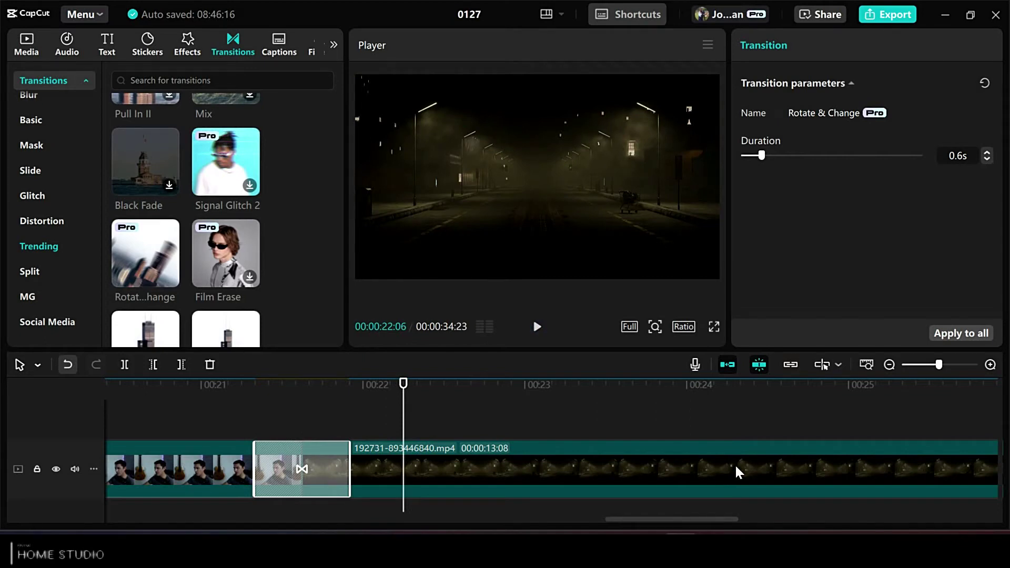
Step: Open the auto captions settings and set the spoken language to Spanish (Latam)
{"action": "left_click", "coordinate": [148, 44]}
{"action": "left_click", "coordinate": [334, 44]}
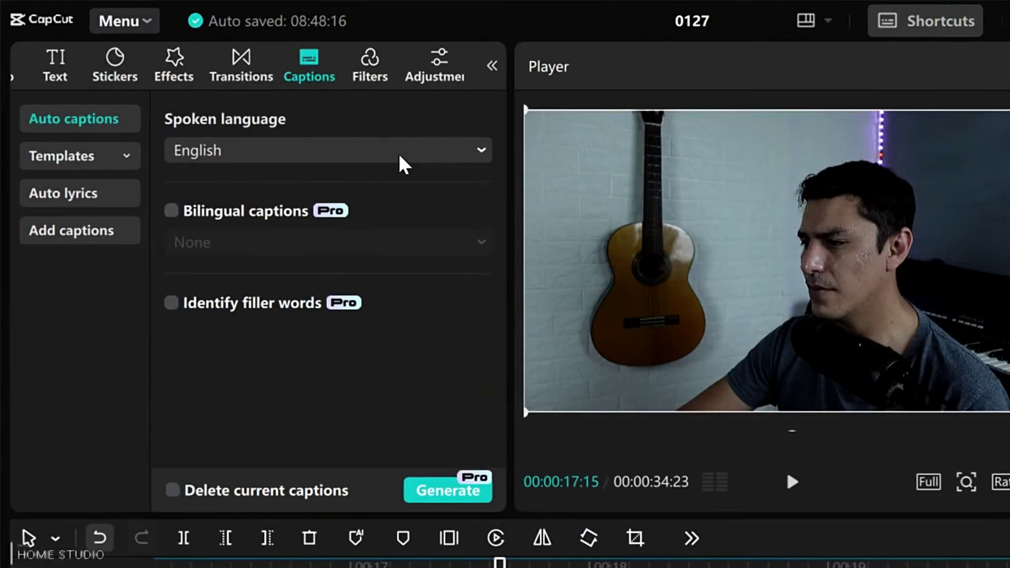
{"action": "left_click", "coordinate": [404, 165]}
{"action": "scroll", "coordinate": [361, 318], "scroll_direction": "up", "scroll_amount": 1}
{"action": "scroll", "coordinate": [368, 316], "scroll_direction": "down", "scroll_amount": 8}
{"action": "scroll", "coordinate": [365, 309], "scroll_direction": "up", "scroll_amount": 1}
{"action": "left_click", "coordinate": [357, 343]}
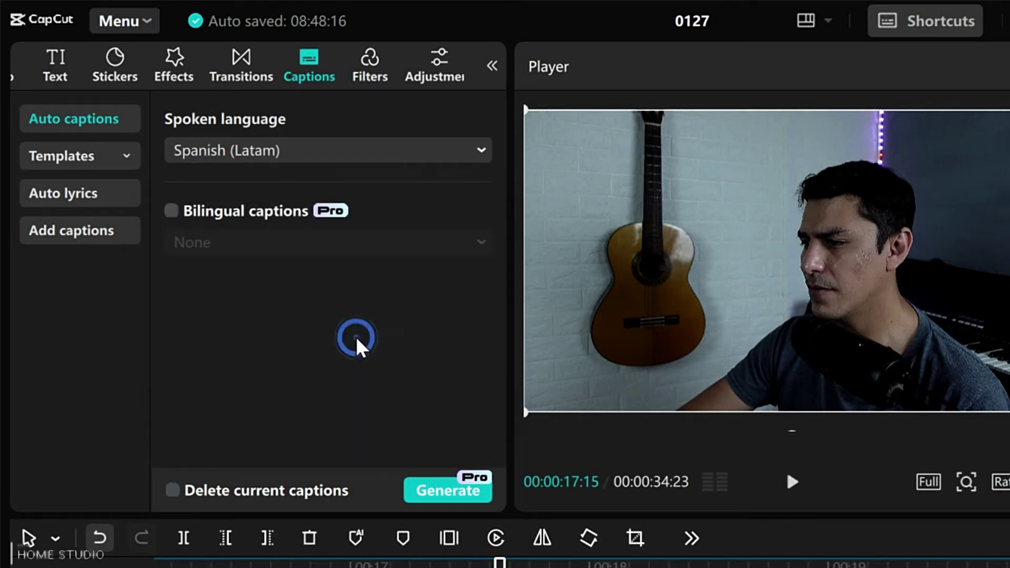
Step: Enable bilingual captions with English as the second language and generate the captions
{"action": "left_click", "coordinate": [172, 211]}
{"action": "left_click", "coordinate": [363, 251]}
{"action": "scroll", "coordinate": [356, 394], "scroll_direction": "down", "scroll_amount": 2}
{"action": "scroll", "coordinate": [349, 395], "scroll_direction": "down", "scroll_amount": 1}
{"action": "scroll", "coordinate": [337, 400], "scroll_direction": "up", "scroll_amount": 3}
{"action": "scroll", "coordinate": [337, 401], "scroll_direction": "down", "scroll_amount": 2}
{"action": "left_click", "coordinate": [353, 405]}
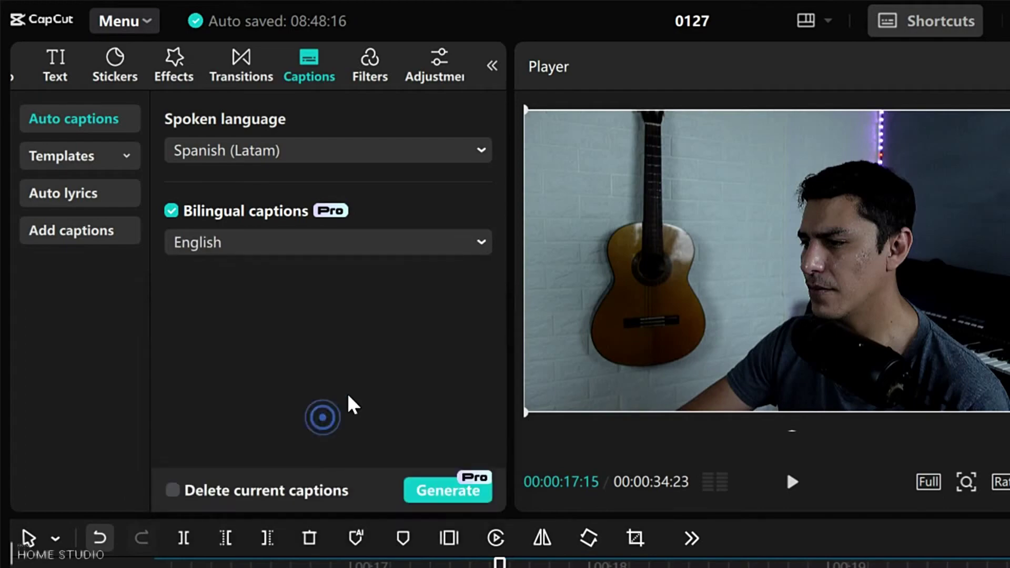
{"action": "left_click", "coordinate": [448, 492]}
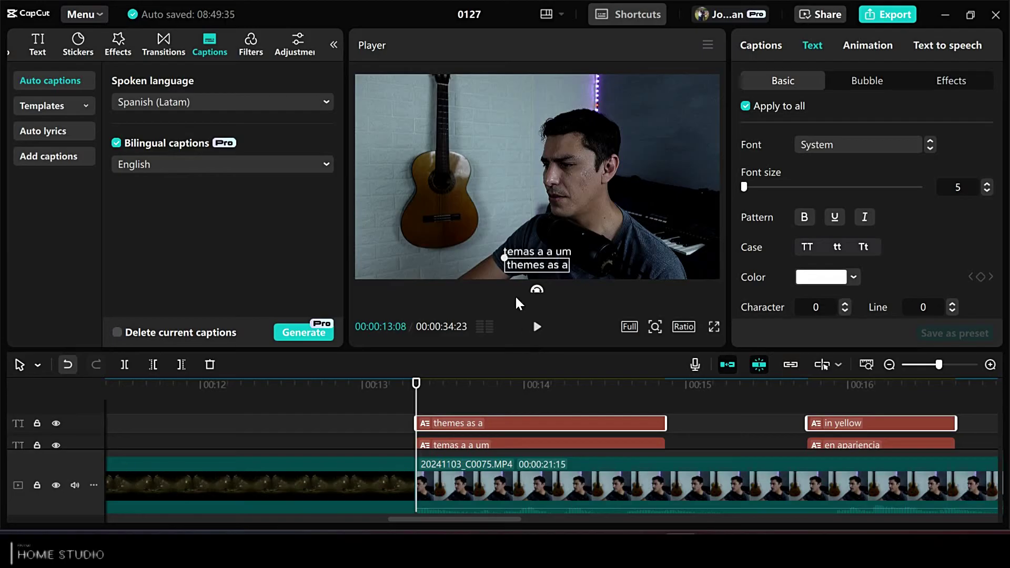
Step: Play back the 20241103_C0075.MP4 clip to review its generated Spanish and English captions
{"action": "left_click", "coordinate": [537, 327]}
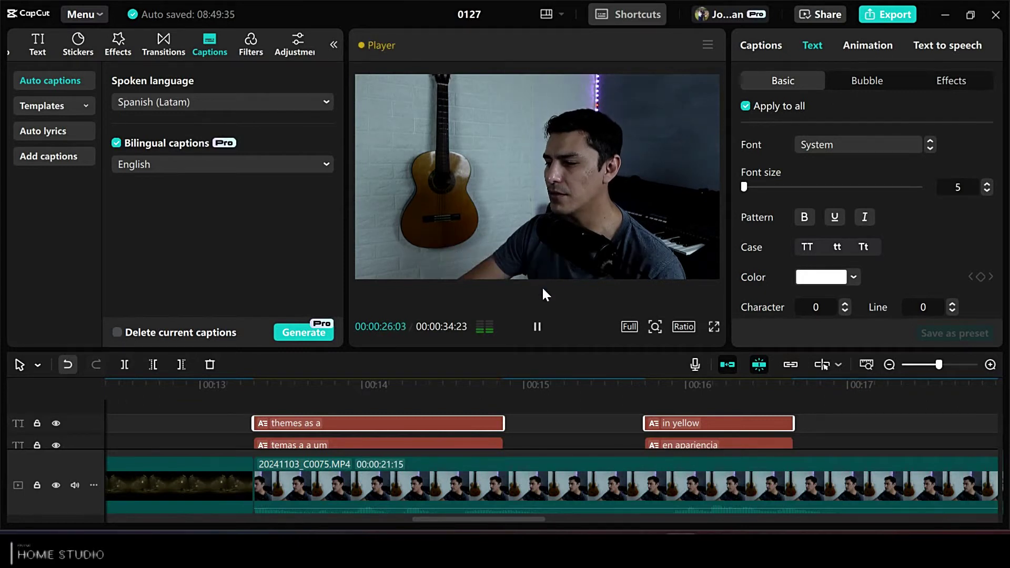
{"action": "left_click", "coordinate": [537, 326]}
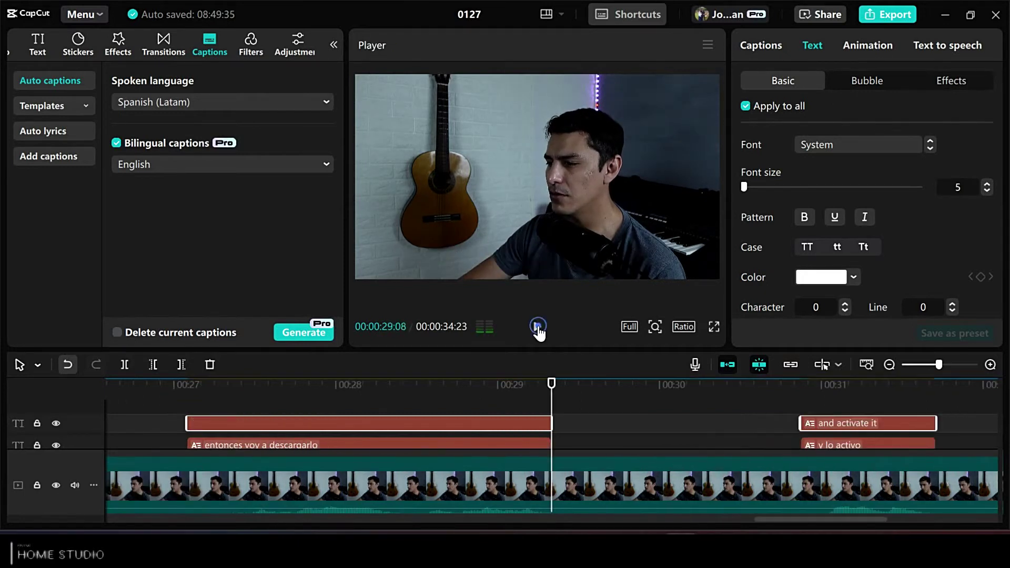
{"action": "left_click", "coordinate": [334, 443]}
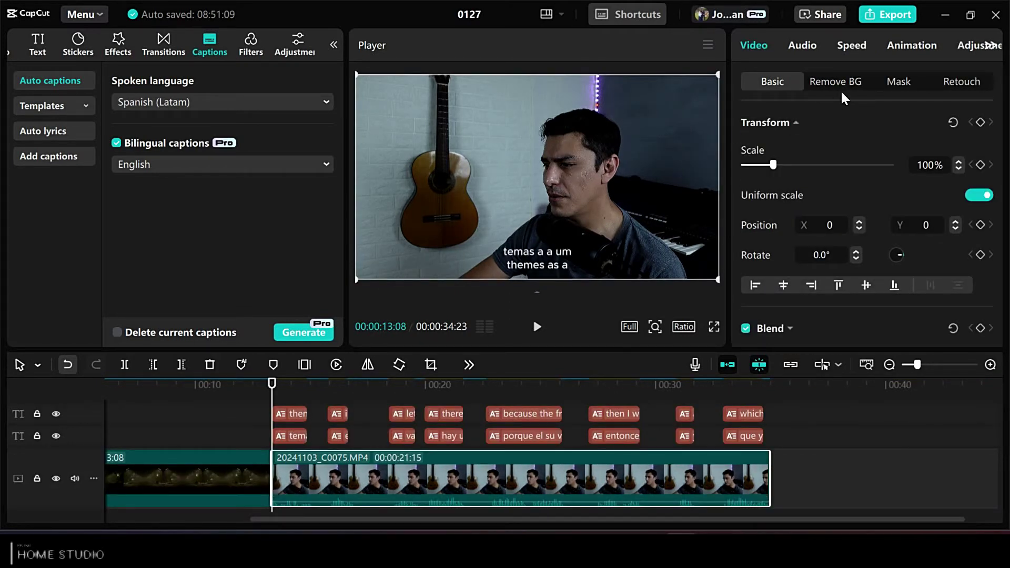
Step: Turn on Reduce noise for the 20241103_C0075.MP4 clip's audio and play it back
{"action": "left_click", "coordinate": [810, 47]}
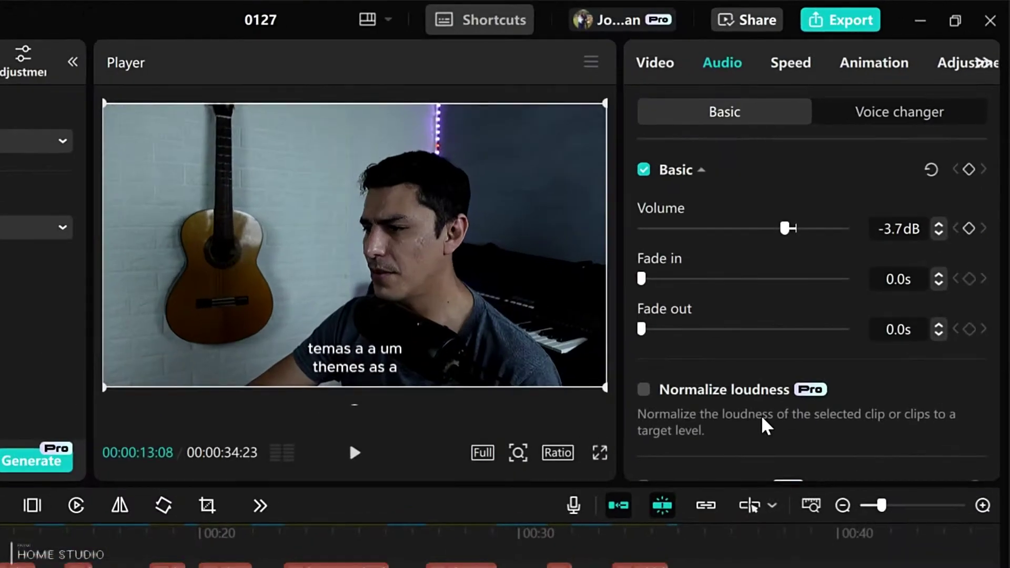
{"action": "scroll", "coordinate": [784, 411], "scroll_direction": "down", "scroll_amount": 5}
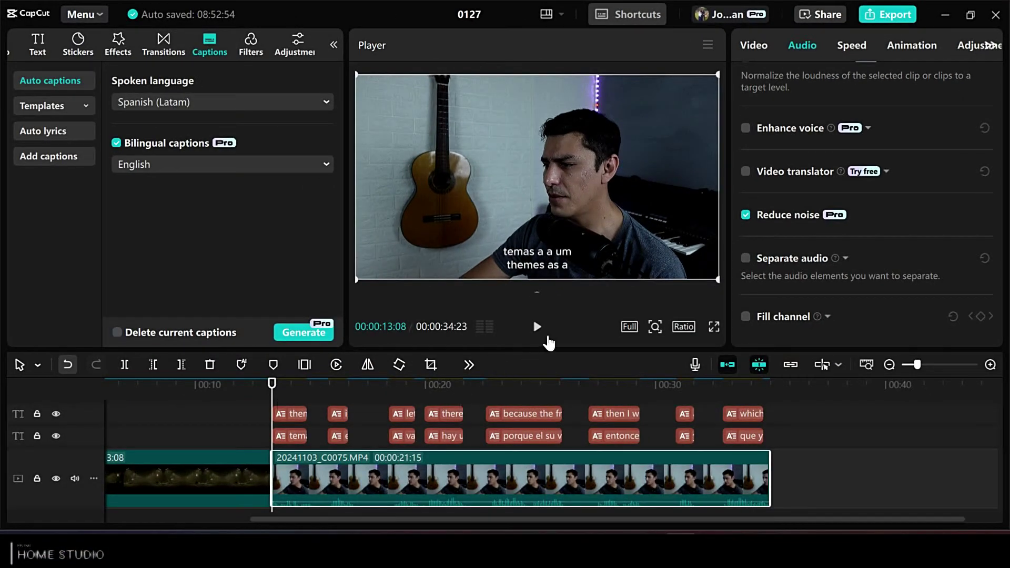
{"action": "left_click", "coordinate": [535, 328]}
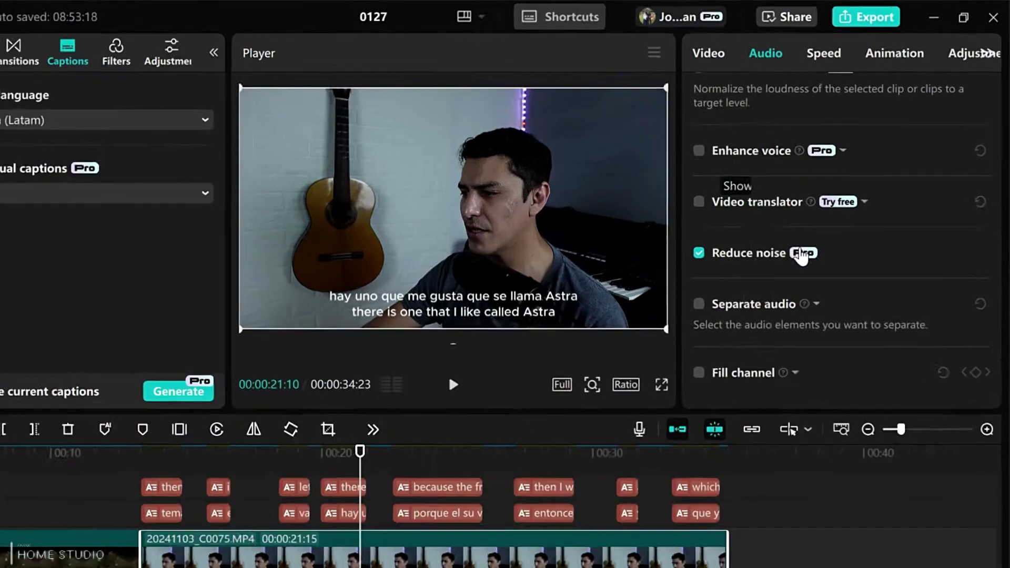
Step: Turn on Enhance voice for the clip, set its intensity to 50 and play back the audio
{"action": "left_click", "coordinate": [781, 138]}
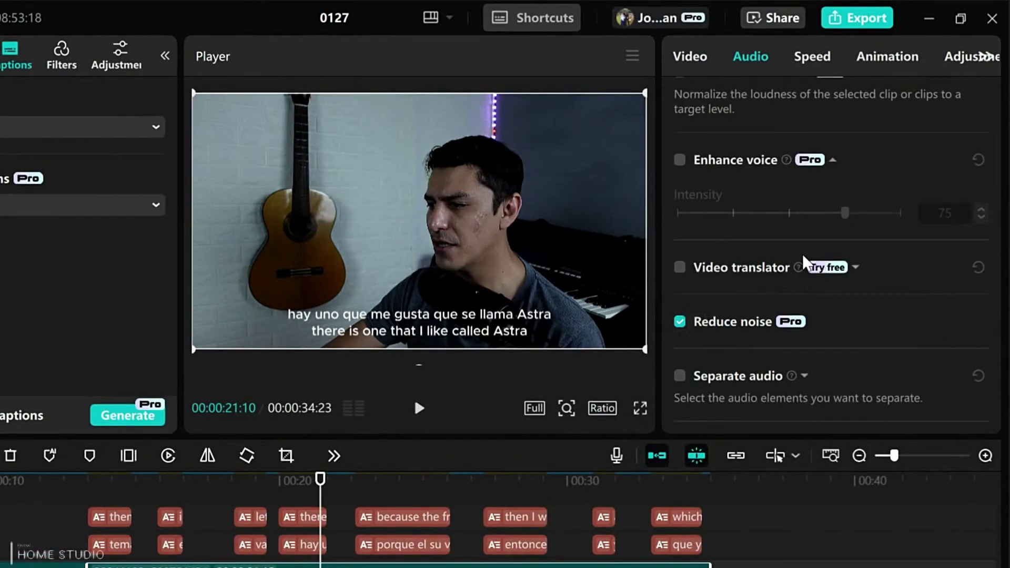
{"action": "left_click", "coordinate": [680, 160]}
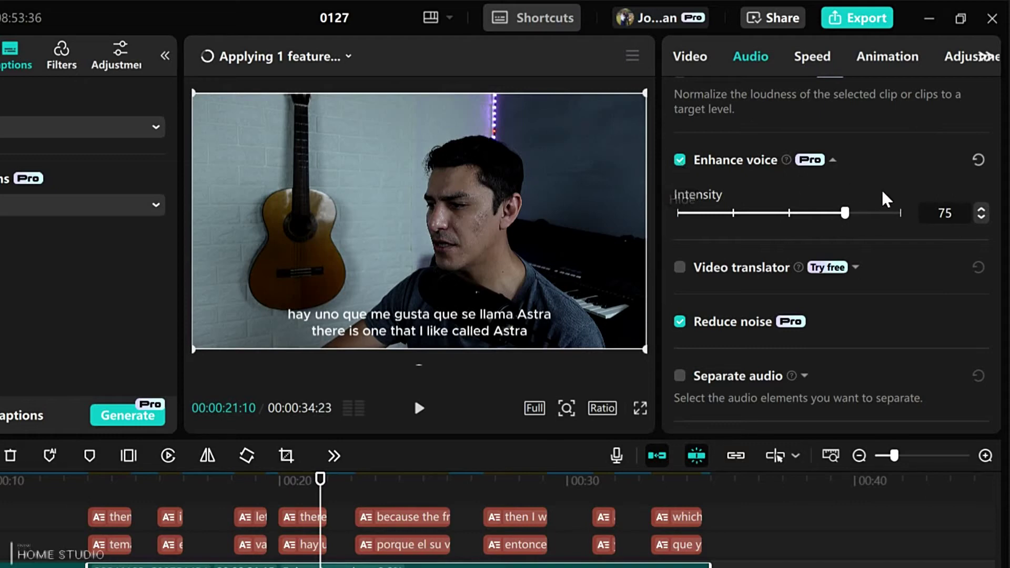
{"action": "left_click_drag", "start_coordinate": [847, 216], "coordinate": [794, 216]}
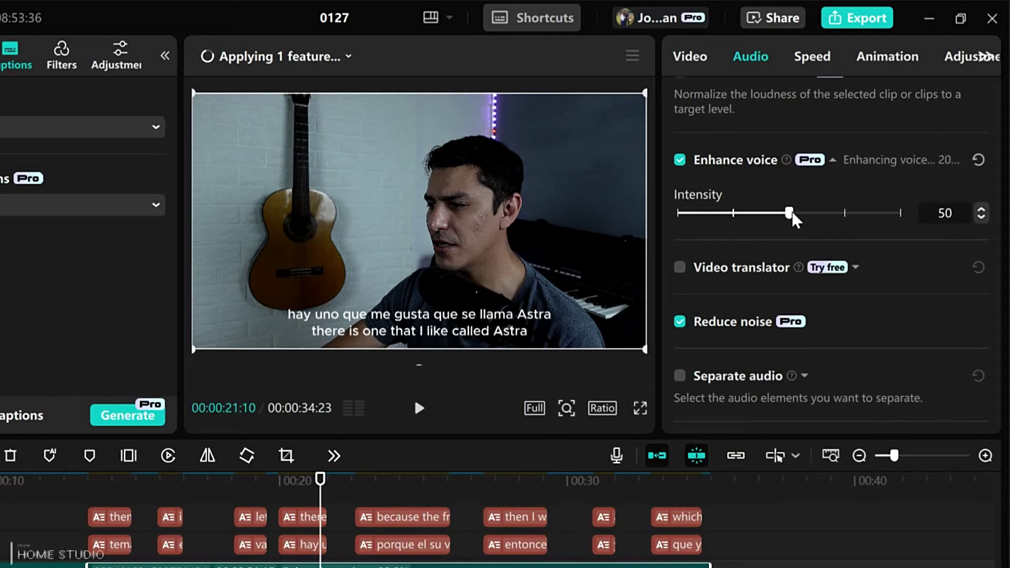
{"action": "left_click", "coordinate": [419, 410]}
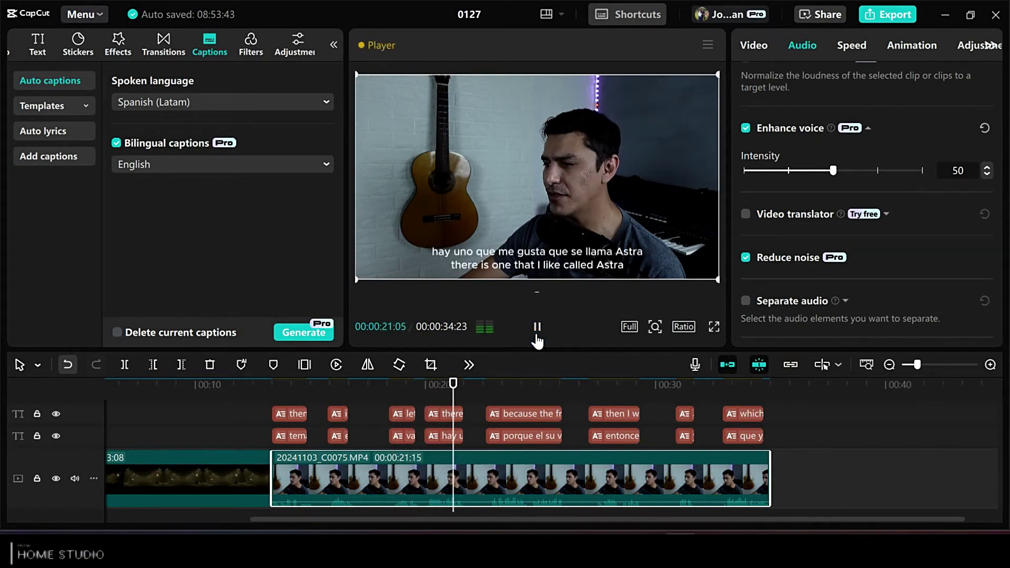
{"action": "left_click", "coordinate": [537, 328]}
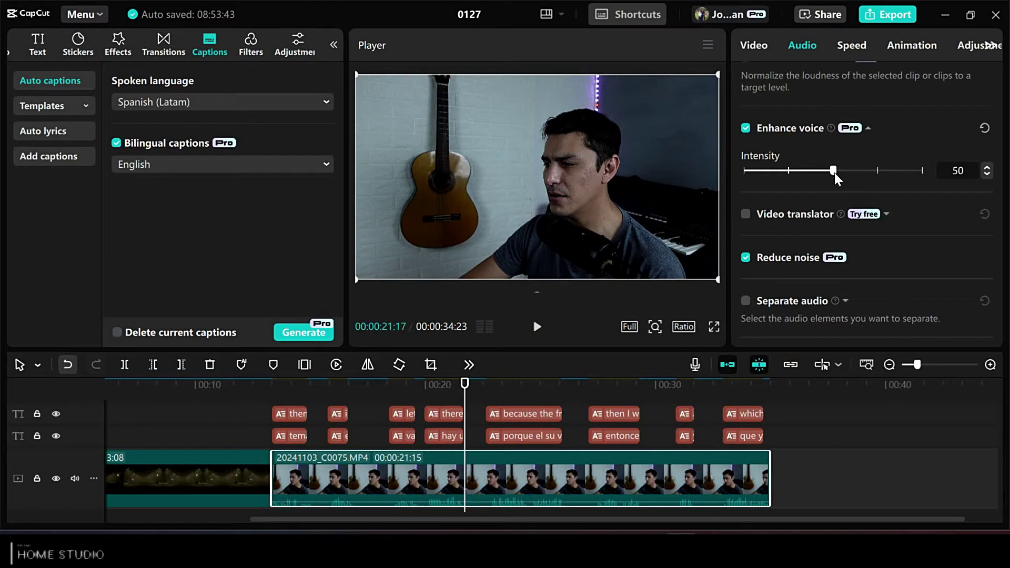
Step: Compare Enhance voice at intensities 25 and 0 by playing back the clip, leaving the intensity at 0
{"action": "left_click_drag", "start_coordinate": [833, 171], "coordinate": [789, 173]}
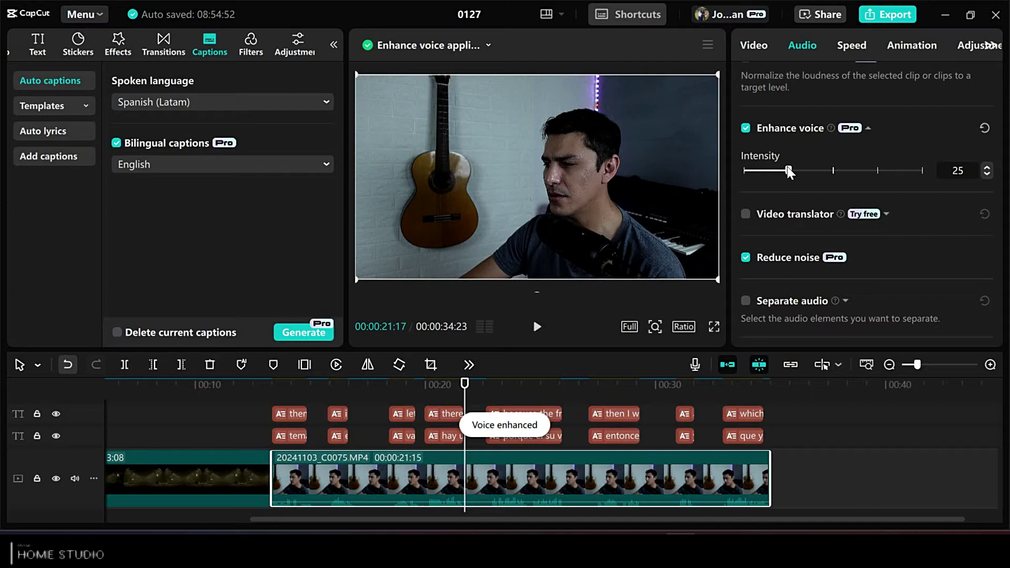
{"action": "left_click", "coordinate": [536, 326]}
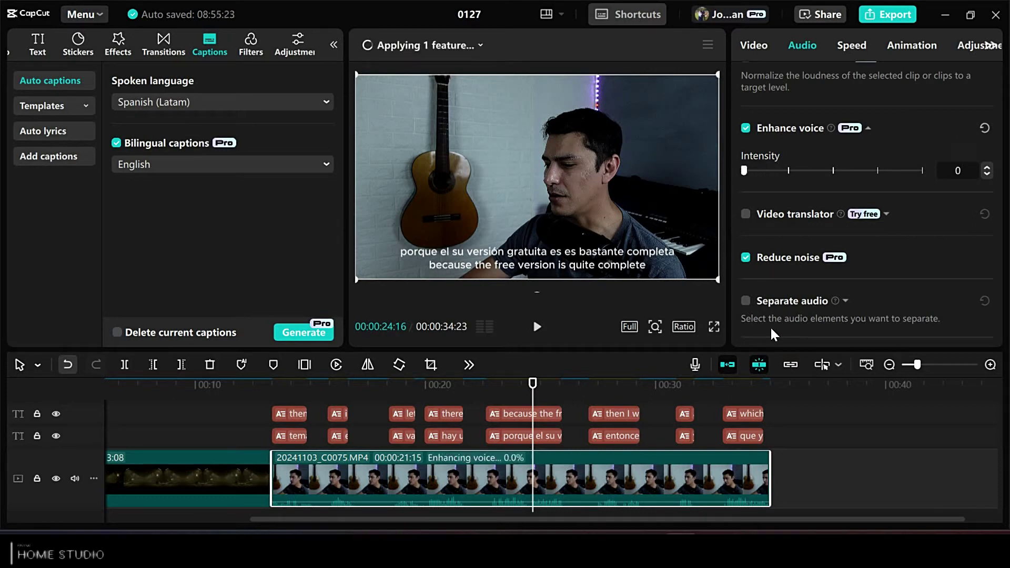
{"action": "left_click", "coordinate": [425, 382]}
{"action": "left_click", "coordinate": [537, 328]}
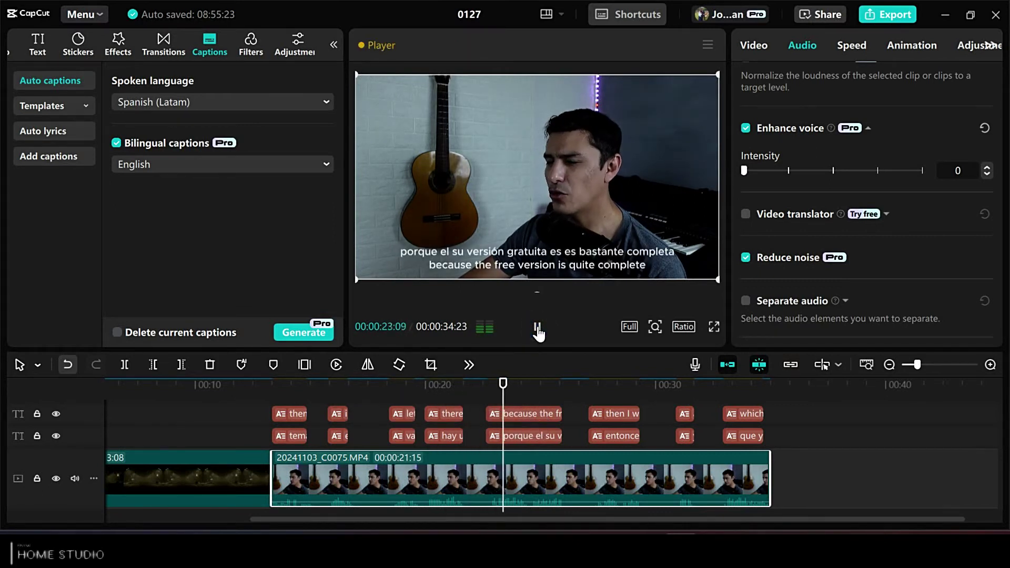
{"action": "left_click", "coordinate": [537, 328]}
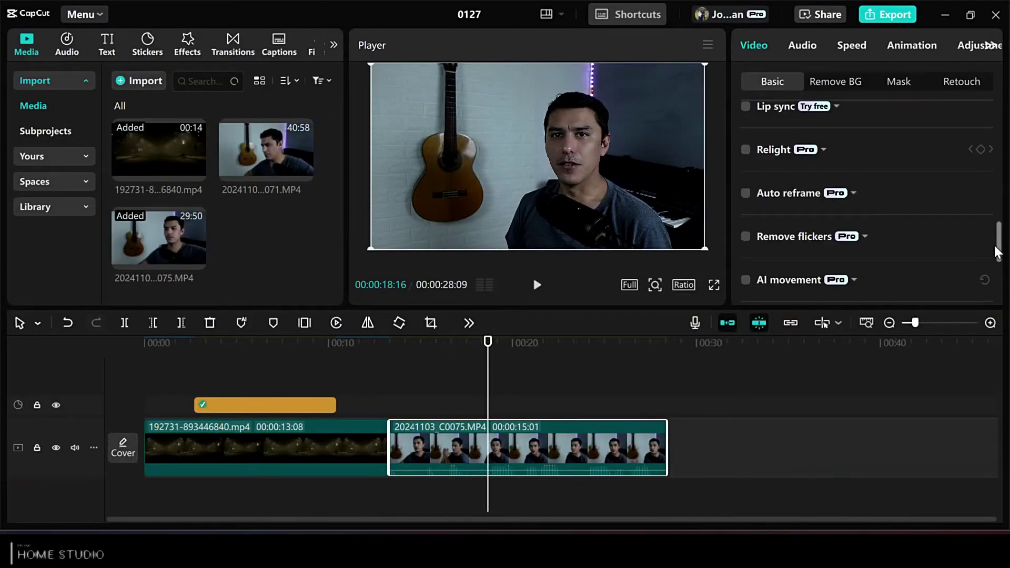
Step: Turn on Relight for the 20241103_C0075.MP4 clip and apply the warm light preset from the Facial group
{"action": "scroll", "coordinate": [998, 252], "scroll_direction": "up", "scroll_amount": 10}
{"action": "scroll", "coordinate": [998, 202], "scroll_direction": "down", "scroll_amount": 8}
{"action": "left_click", "coordinate": [745, 165]}
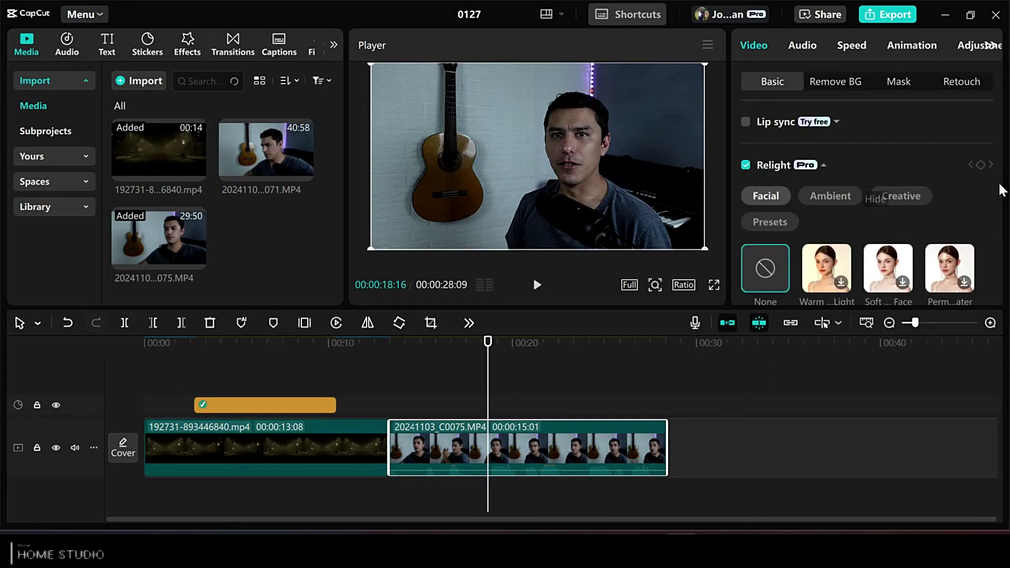
{"action": "left_click_drag", "start_coordinate": [1001, 190], "coordinate": [1000, 232]}
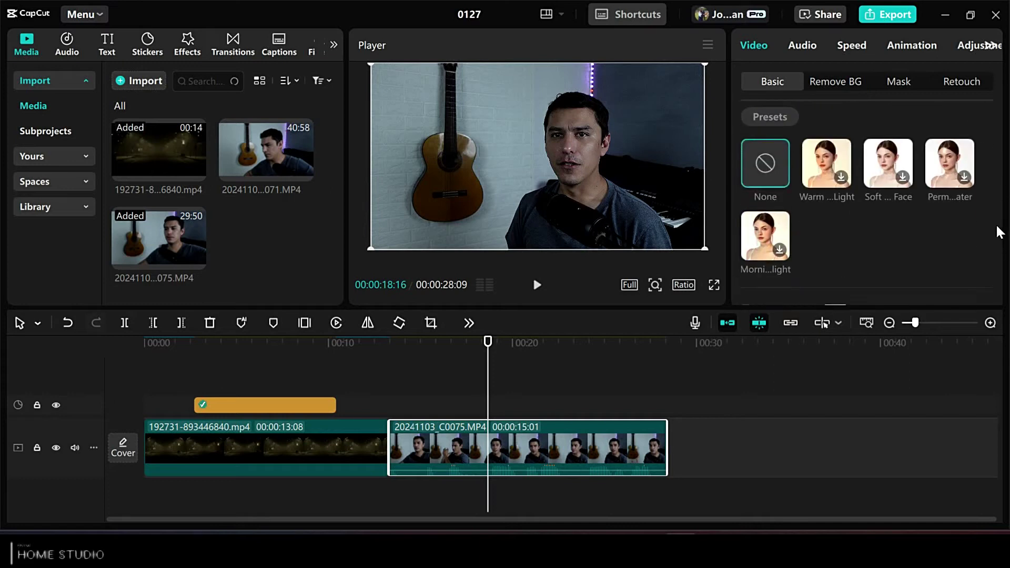
{"action": "left_click", "coordinate": [833, 169]}
{"action": "scroll", "coordinate": [1000, 210], "scroll_direction": "down", "scroll_amount": 3}
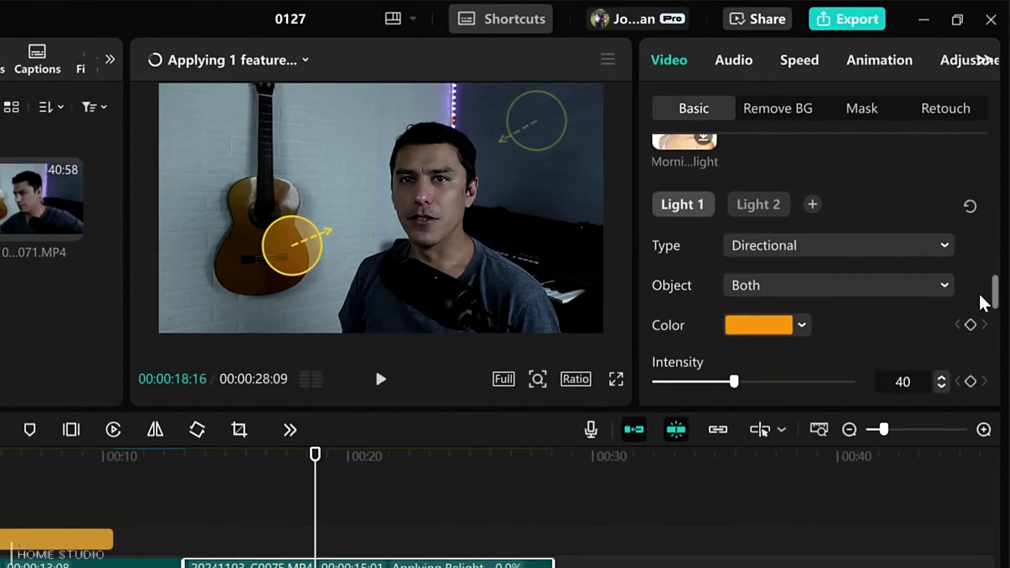
Step: Set the Relight effect's Light 1 to affect the Background and change its type to Point
{"action": "left_click", "coordinate": [936, 187]}
{"action": "left_click", "coordinate": [980, 255]}
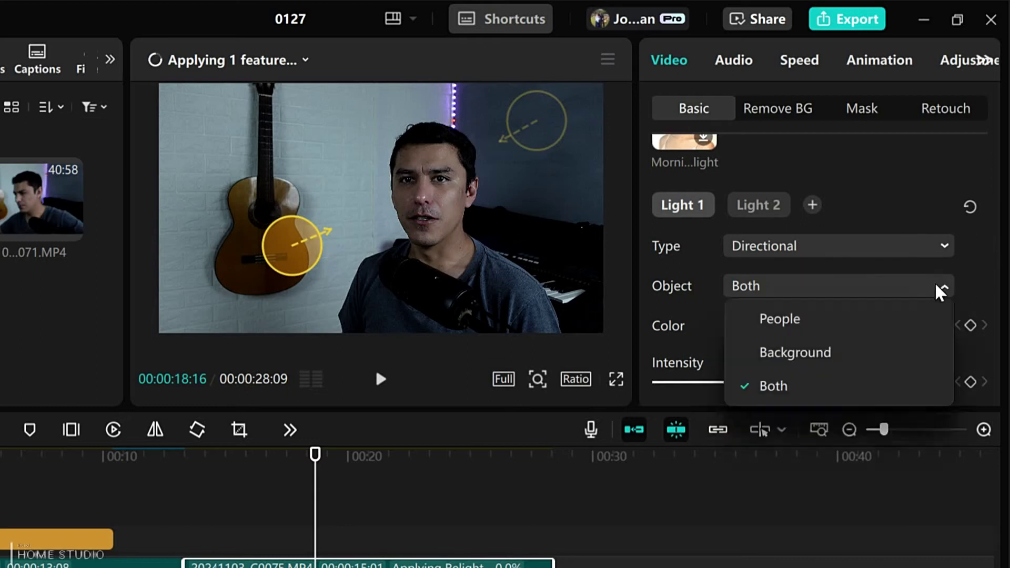
{"action": "left_click", "coordinate": [940, 289]}
{"action": "left_click", "coordinate": [823, 353]}
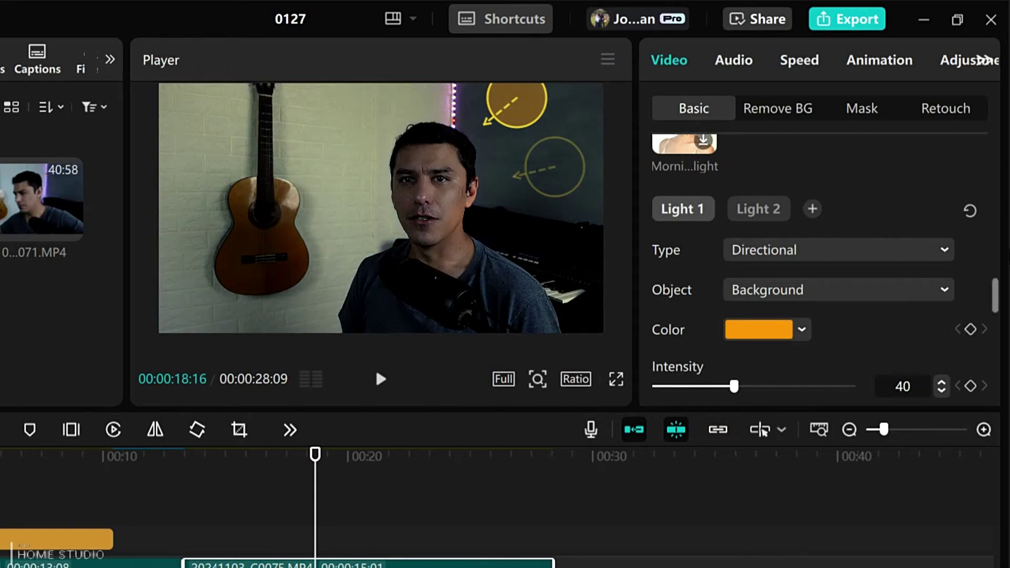
{"action": "left_click", "coordinate": [942, 252]}
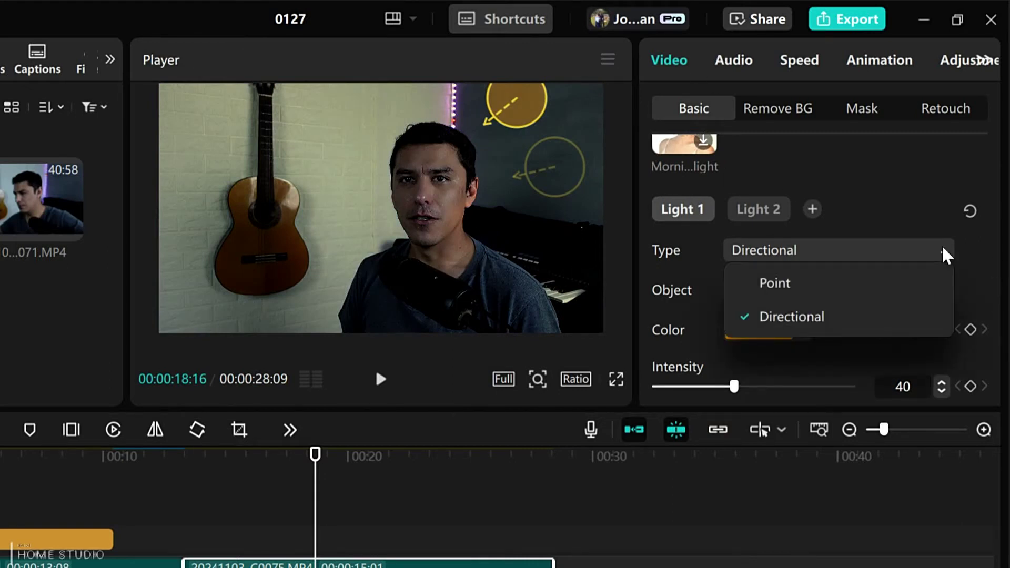
{"action": "left_click", "coordinate": [796, 287]}
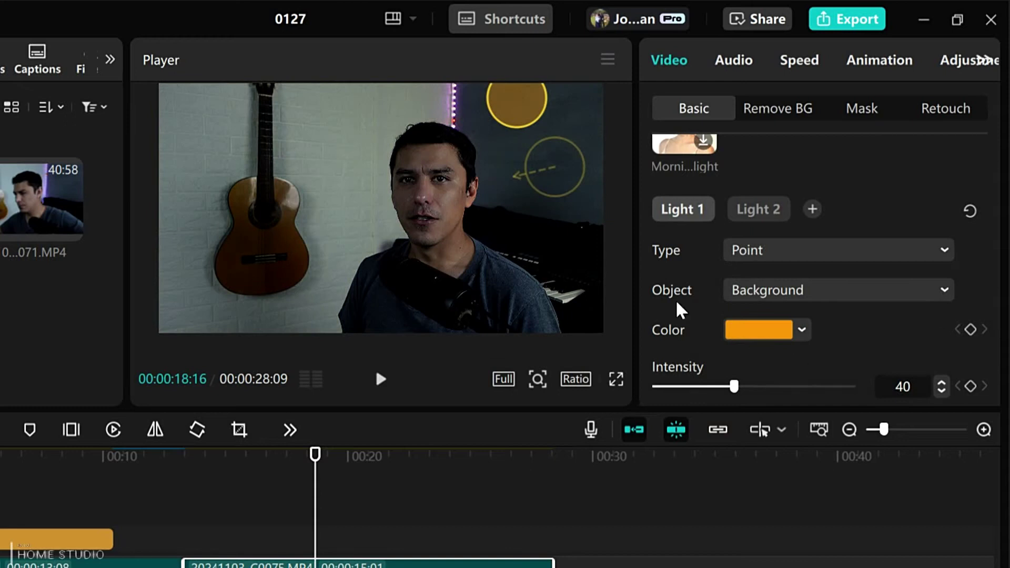
Step: Set Light 1's radius to 31 and its distance to -62
{"action": "left_click_drag", "start_coordinate": [999, 286], "coordinate": [998, 322]}
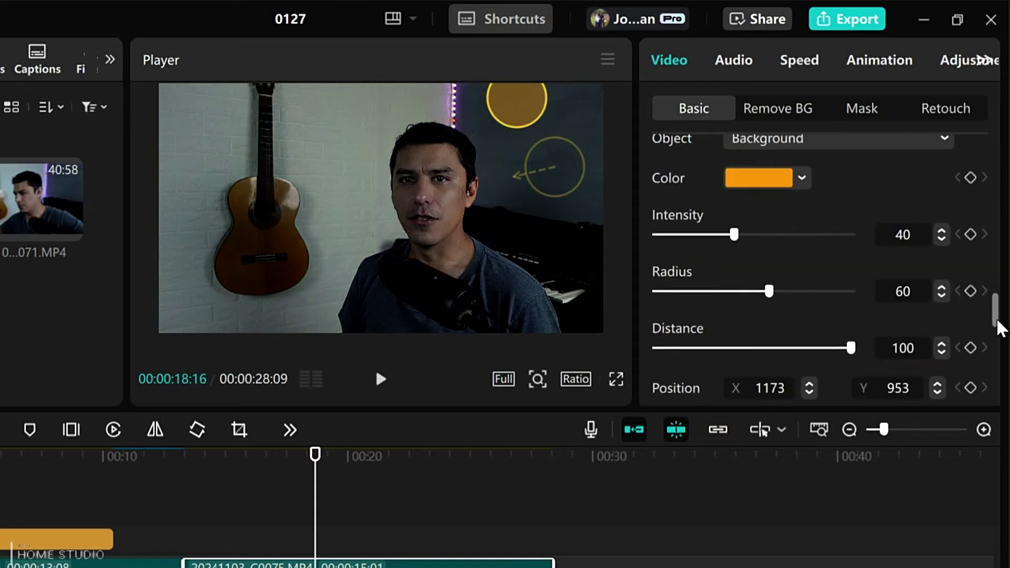
{"action": "left_click", "coordinate": [659, 291]}
{"action": "left_click_drag", "start_coordinate": [659, 293], "coordinate": [714, 300]}
{"action": "left_click_drag", "start_coordinate": [825, 333], "coordinate": [693, 348]}
Step: Reposition the point light around the dark back wall, placing it at about X 1330, Y 668
{"action": "left_click_drag", "start_coordinate": [521, 124], "coordinate": [546, 243]}
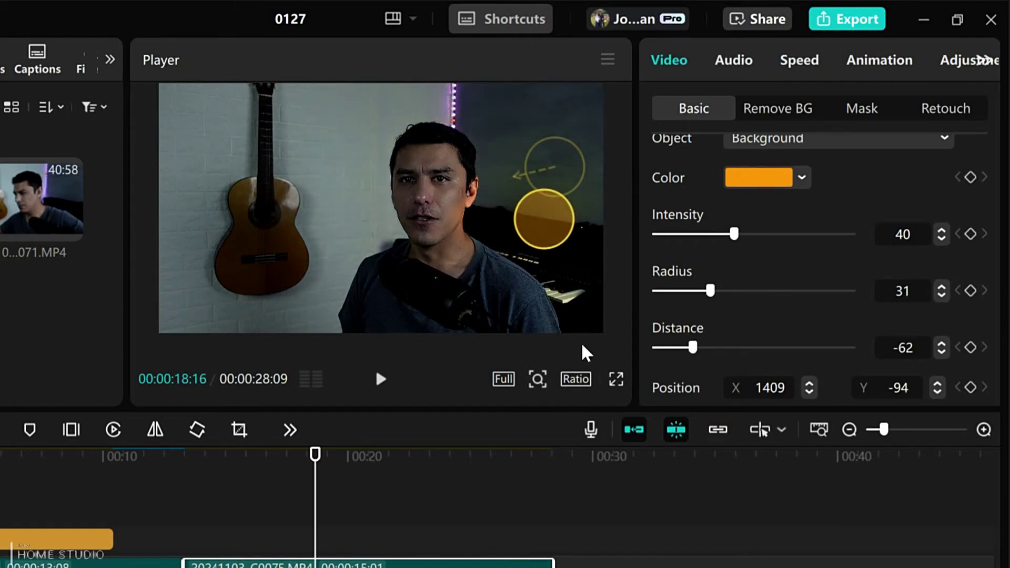
{"action": "left_click", "coordinate": [275, 470]}
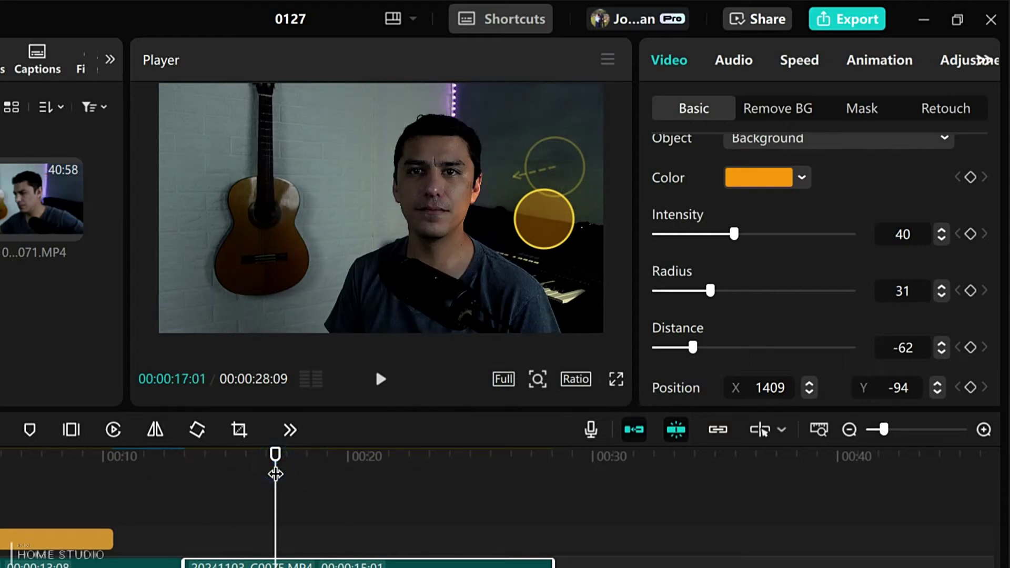
{"action": "left_click_drag", "start_coordinate": [570, 221], "coordinate": [554, 131]}
Step: Play back the relit clip from its start, and lower Light 1's intensity while slightly raising its distance
{"action": "left_click", "coordinate": [185, 456]}
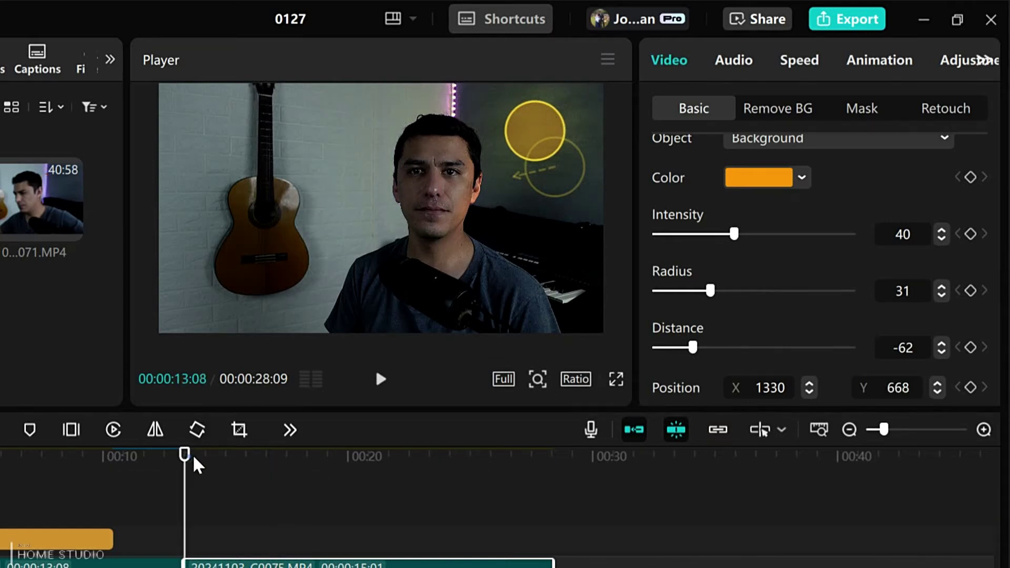
{"action": "left_click", "coordinate": [380, 382]}
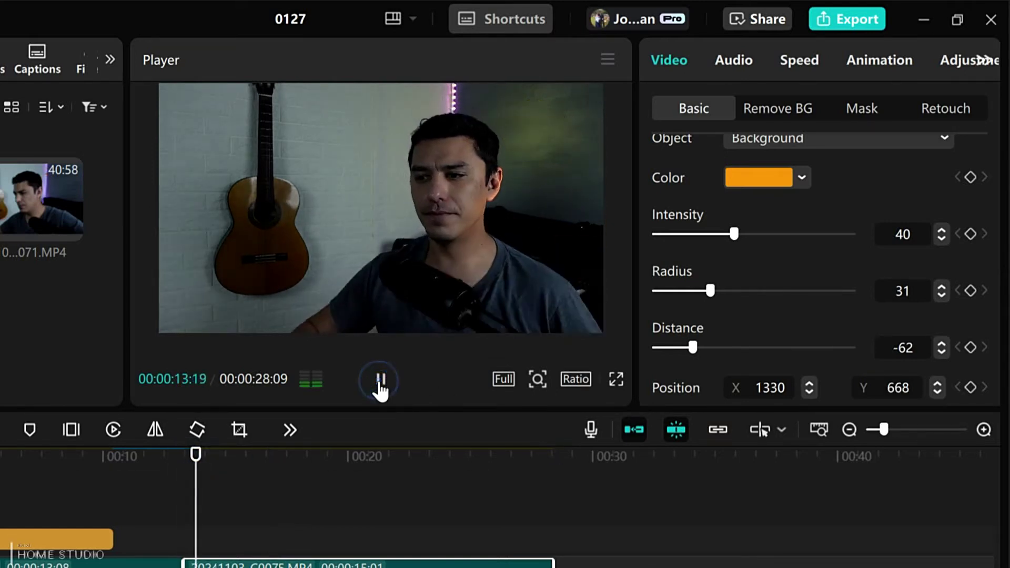
{"action": "left_click", "coordinate": [379, 383]}
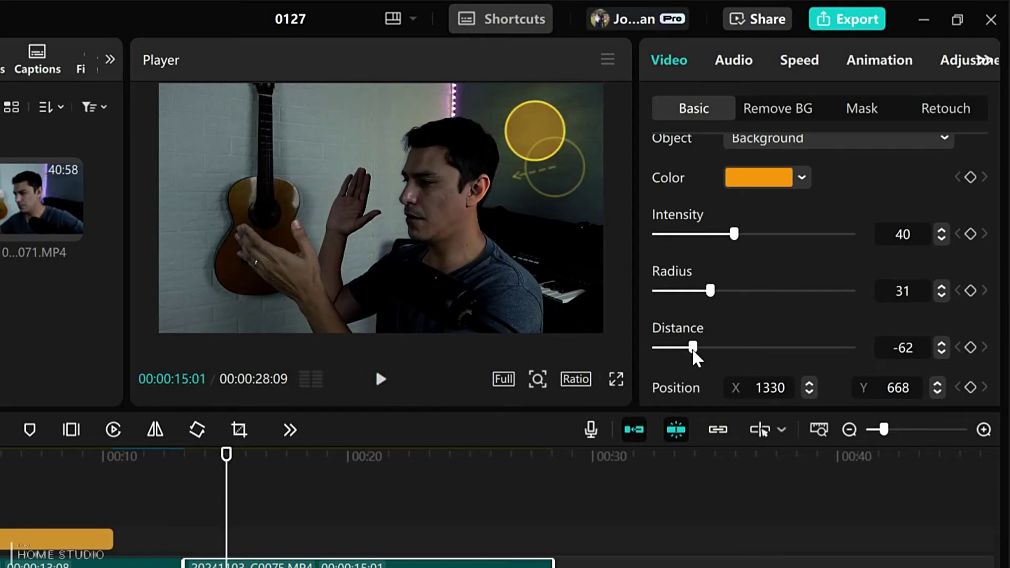
{"action": "left_click_drag", "start_coordinate": [725, 239], "coordinate": [699, 246]}
{"action": "mouse_move", "coordinate": [693, 347]}
{"action": "left_mouse_down"}
{"action": "mouse_move", "coordinate": [755, 347]}
{"action": "mouse_move", "coordinate": [710, 349]}
{"action": "left_mouse_up"}
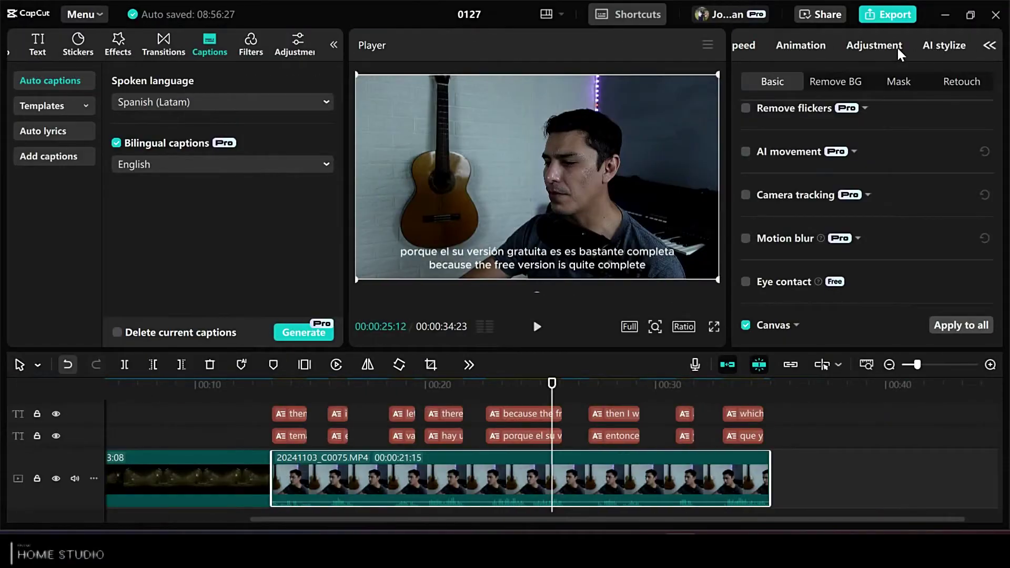
Step: Examine the 20241103_C0075.MP4 clip's colour adjustments across the Basic, HSL, Curves and Color wheel sections
{"action": "left_click", "coordinate": [868, 46]}
{"action": "scroll", "coordinate": [858, 270], "scroll_direction": "down", "scroll_amount": 5}
{"action": "scroll", "coordinate": [866, 251], "scroll_direction": "up", "scroll_amount": 5}
{"action": "left_click", "coordinate": [817, 80]}
{"action": "left_click", "coordinate": [865, 82]}
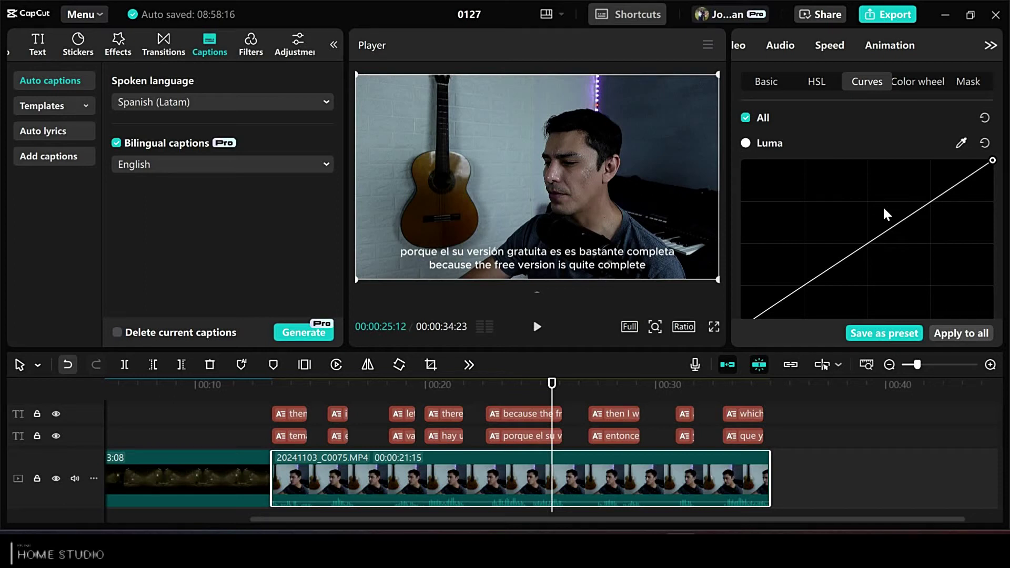
{"action": "mouse_move", "coordinate": [873, 238]}
{"action": "left_mouse_down"}
{"action": "mouse_move", "coordinate": [911, 275]}
{"action": "mouse_move", "coordinate": [878, 245]}
{"action": "left_mouse_up"}
{"action": "left_click", "coordinate": [917, 82]}
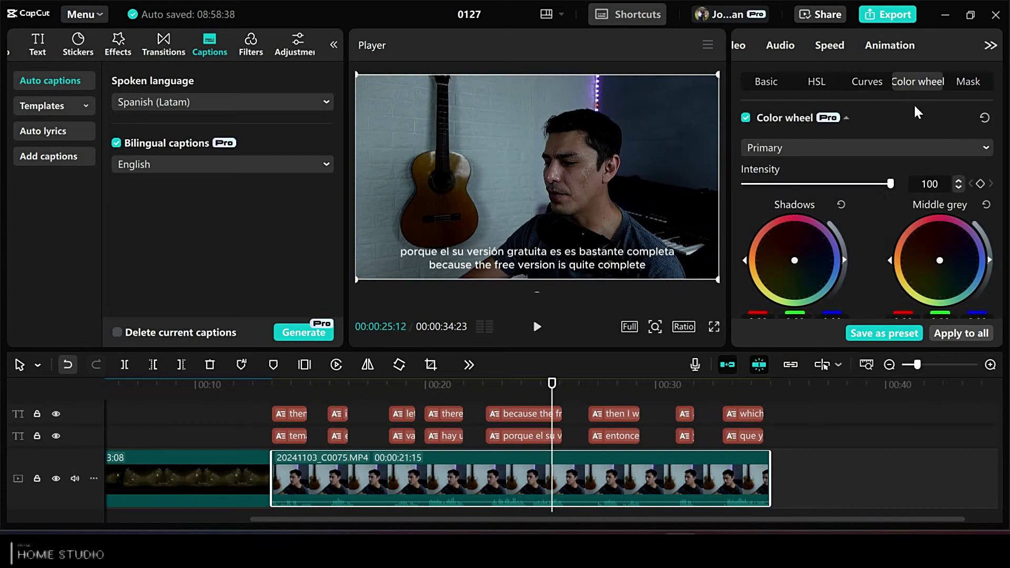
{"action": "left_click", "coordinate": [882, 144]}
{"action": "mouse_move", "coordinate": [843, 252]}
{"action": "left_mouse_down"}
{"action": "mouse_move", "coordinate": [844, 284]}
{"action": "mouse_move", "coordinate": [844, 240]}
{"action": "mouse_move", "coordinate": [844, 260]}
{"action": "left_mouse_up"}
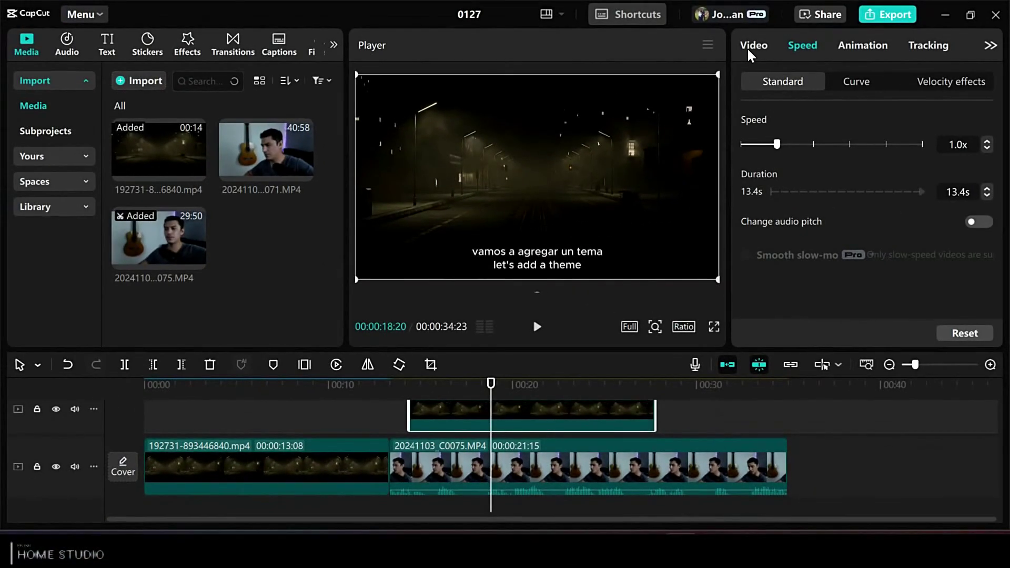
Step: Add a Rectangle mask to the night street clip overlaid on the talking-head footage
{"action": "left_click", "coordinate": [748, 47]}
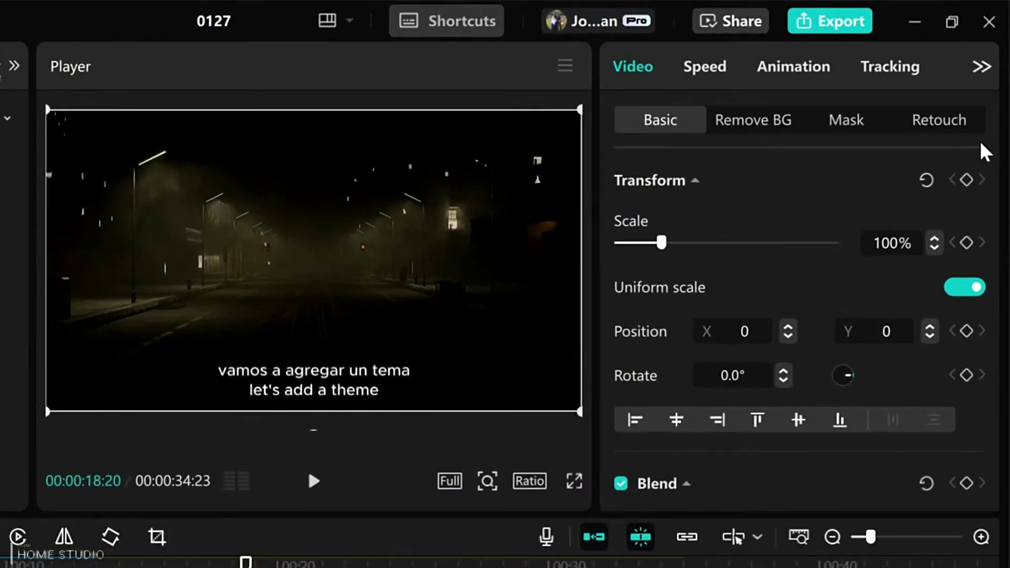
{"action": "left_click", "coordinate": [855, 126]}
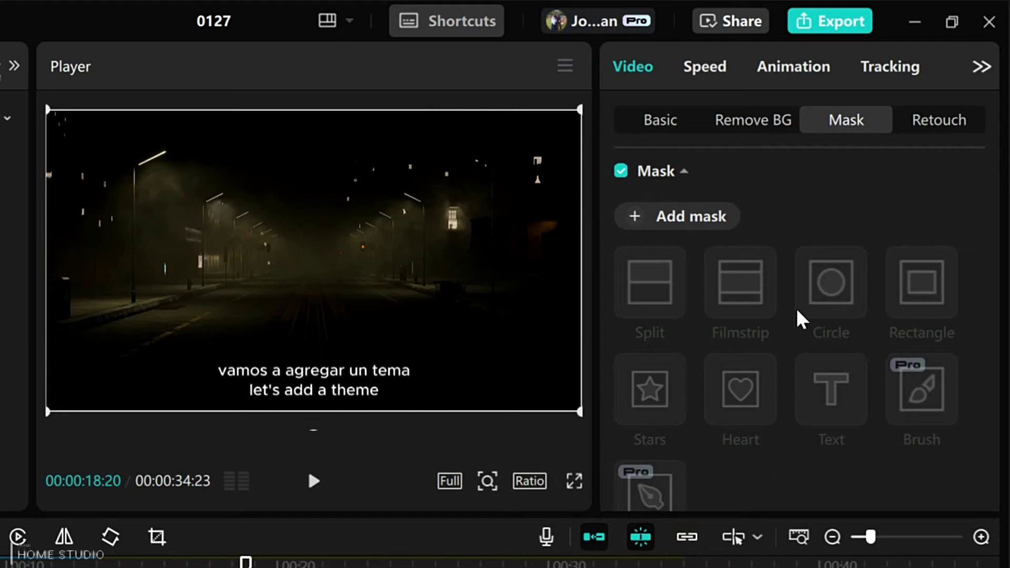
{"action": "left_click", "coordinate": [630, 221]}
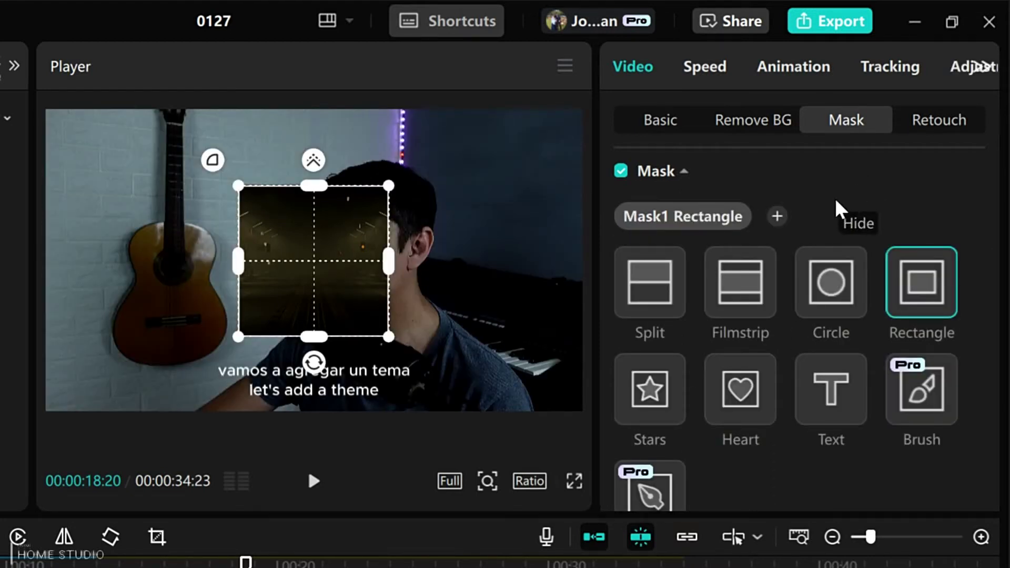
Step: Try the Circle and Filmstrip mask shapes on the overlaid street clip
{"action": "left_click", "coordinate": [846, 287]}
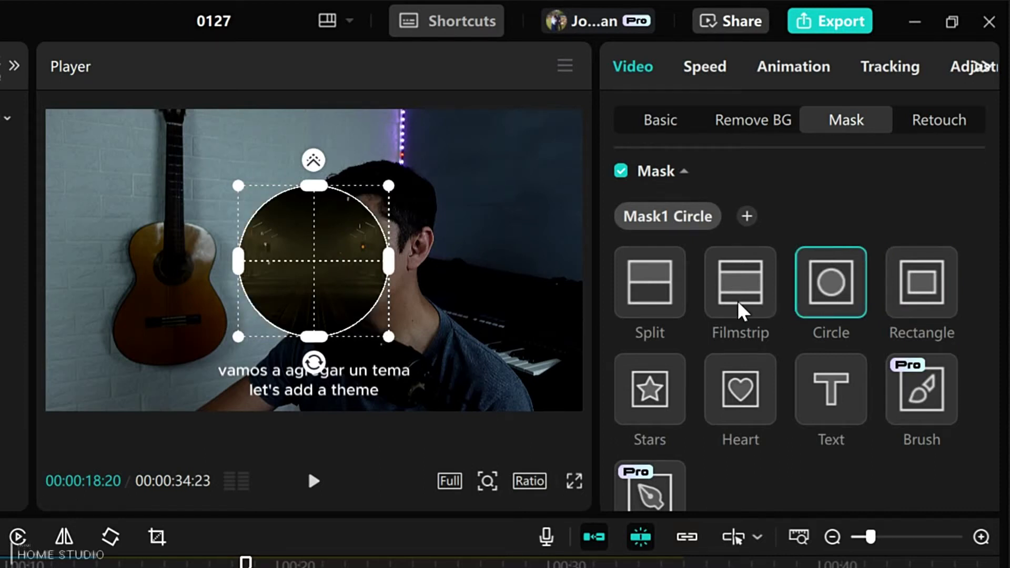
{"action": "left_click", "coordinate": [737, 313]}
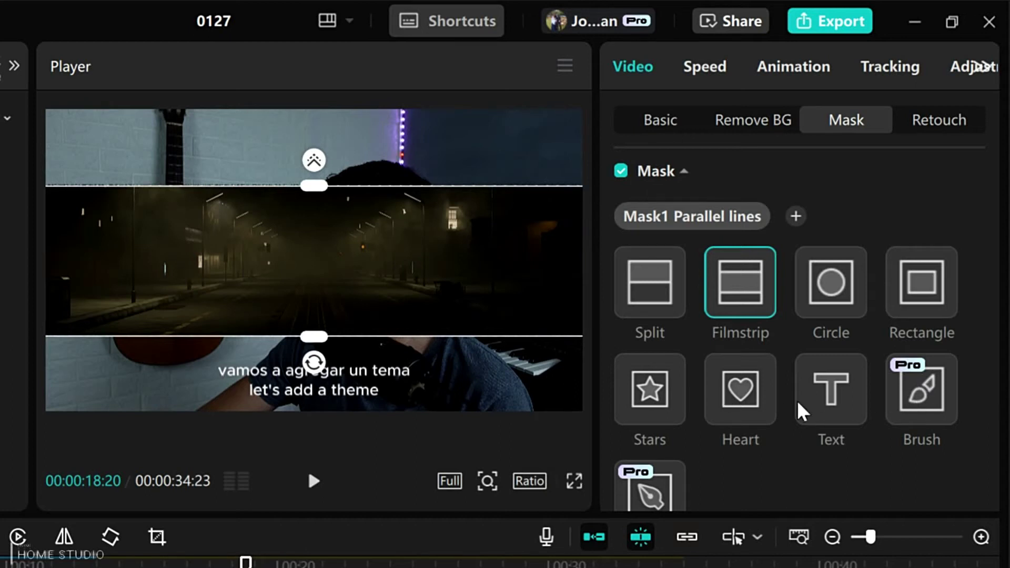
{"action": "left_click_drag", "start_coordinate": [315, 197], "coordinate": [534, 237]}
Step: Switch the mask to Rectangle, move it to X -113, Y 24 and review its settings
{"action": "left_click", "coordinate": [931, 309]}
{"action": "left_click_drag", "start_coordinate": [322, 255], "coordinate": [292, 249]}
{"action": "scroll", "coordinate": [794, 316], "scroll_direction": "down", "scroll_amount": 10}
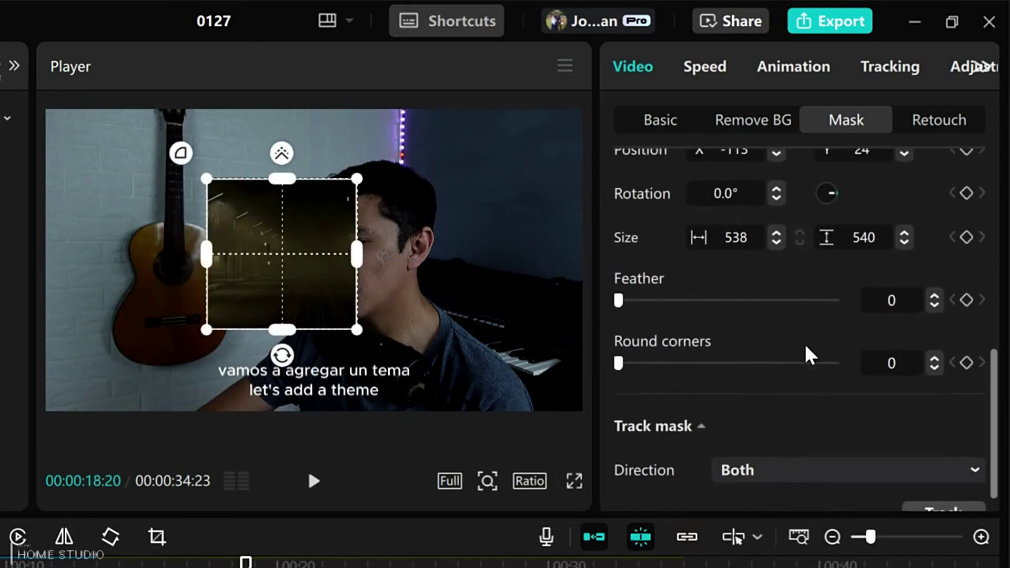
{"action": "scroll", "coordinate": [810, 355], "scroll_direction": "up", "scroll_amount": 5}
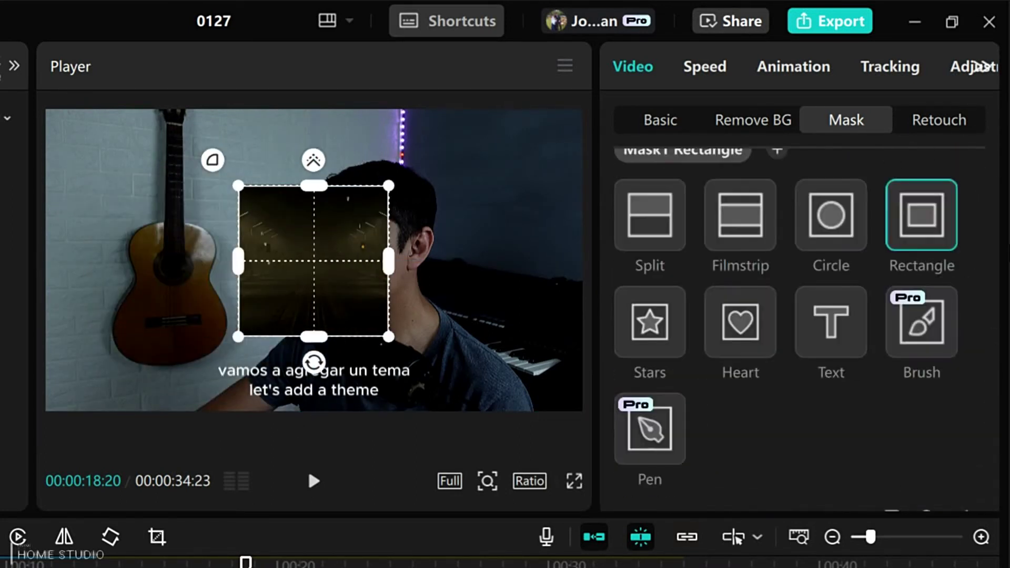
Step: Change the mask to Pen and draw a closed ten-point outline over the presenter's face
{"action": "left_click", "coordinate": [662, 434]}
{"action": "scroll", "coordinate": [761, 356], "scroll_direction": "down", "scroll_amount": 5}
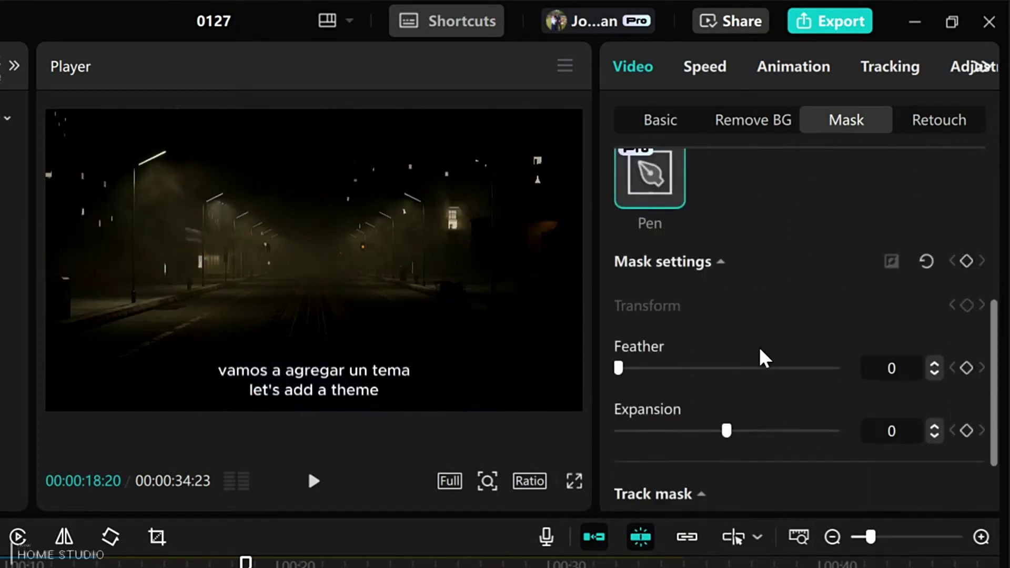
{"action": "left_click", "coordinate": [254, 273]}
{"action": "left_click", "coordinate": [286, 222]}
{"action": "left_click", "coordinate": [322, 206]}
{"action": "left_click", "coordinate": [362, 222]}
{"action": "left_click", "coordinate": [386, 251]}
{"action": "left_click", "coordinate": [396, 279]}
{"action": "left_click", "coordinate": [428, 311]}
{"action": "left_click", "coordinate": [369, 304]}
{"action": "left_click", "coordinate": [339, 298]}
{"action": "left_click", "coordinate": [305, 292]}
{"action": "left_click", "coordinate": [254, 273]}
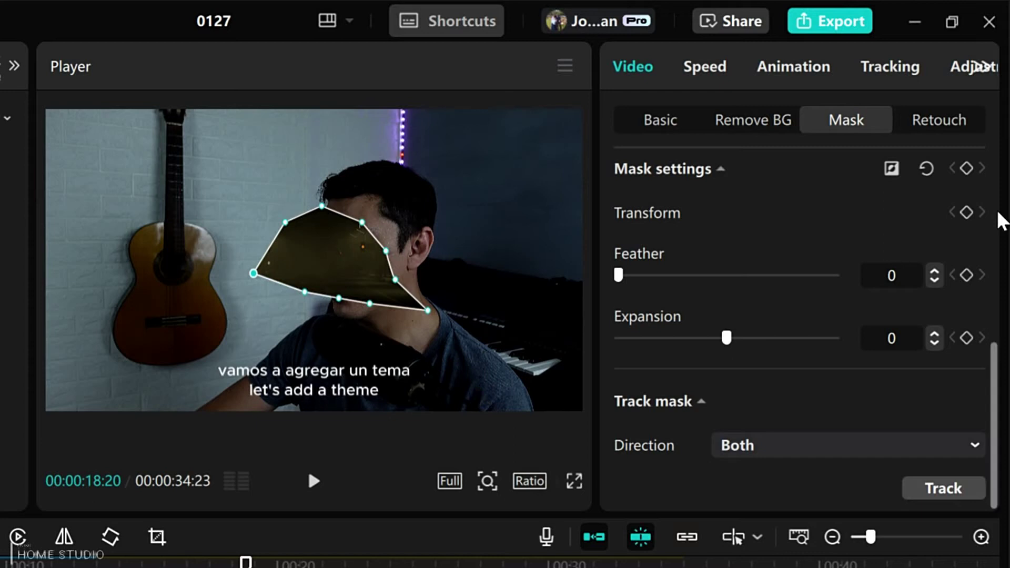
Step: Try the pen mask's expansion adjustment and set its feather to 43
{"action": "mouse_move", "coordinate": [993, 389]}
{"action": "left_mouse_down"}
{"action": "mouse_move", "coordinate": [986, 339]}
{"action": "mouse_move", "coordinate": [985, 392]}
{"action": "left_mouse_up"}
{"action": "scroll", "coordinate": [985, 392], "scroll_direction": "down", "scroll_amount": 1}
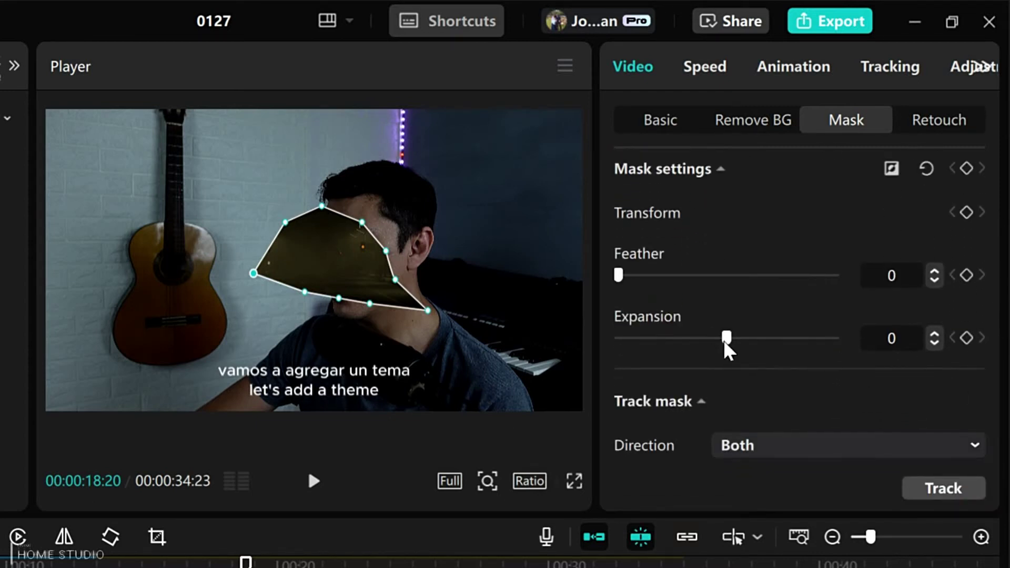
{"action": "mouse_move", "coordinate": [733, 345]}
{"action": "left_mouse_down"}
{"action": "mouse_move", "coordinate": [790, 343]}
{"action": "mouse_move", "coordinate": [718, 340]}
{"action": "left_mouse_up"}
{"action": "left_click_drag", "start_coordinate": [623, 276], "coordinate": [717, 286]}
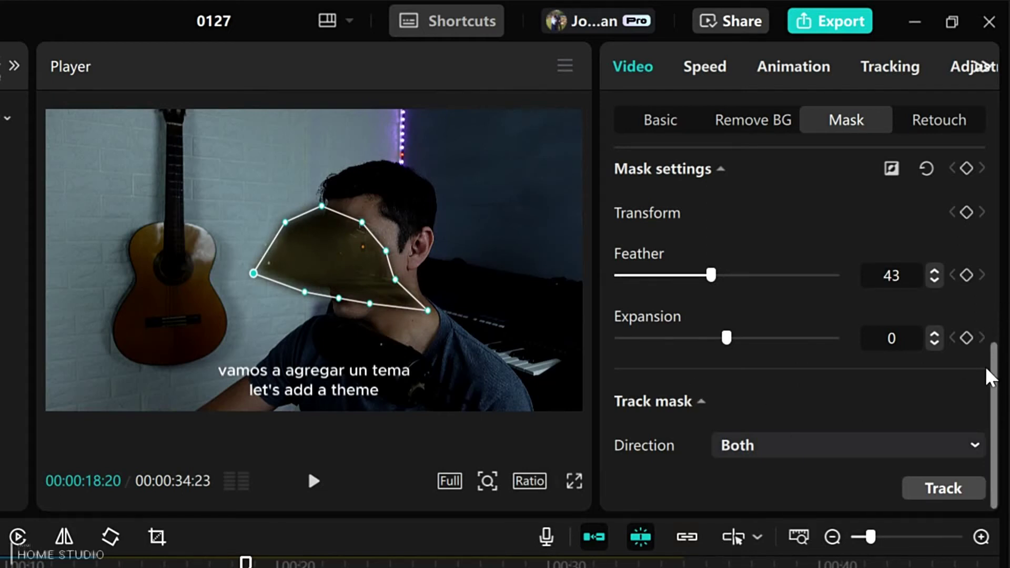
Step: Add a second Pen mask and draw a tall closed outline in the dark area beside the presenter's head
{"action": "scroll", "coordinate": [991, 377], "scroll_direction": "up", "scroll_amount": 8}
{"action": "left_click", "coordinate": [742, 216]}
{"action": "left_click", "coordinate": [473, 198]}
{"action": "left_click", "coordinate": [514, 237]}
{"action": "left_click", "coordinate": [514, 335]}
{"action": "left_click", "coordinate": [478, 374]}
{"action": "left_click", "coordinate": [454, 341]}
{"action": "left_click", "coordinate": [462, 278]}
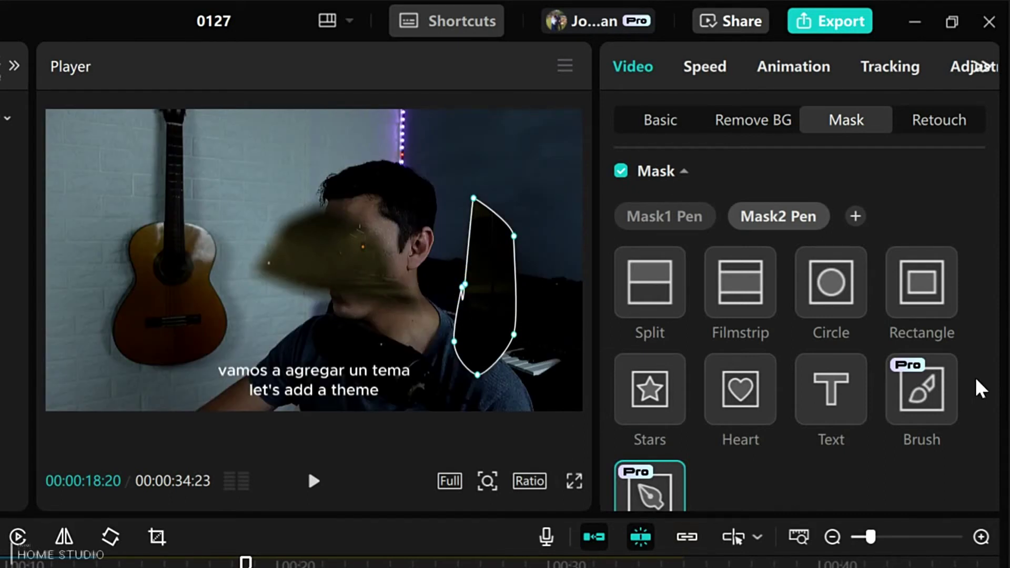
Step: Add a Transform keyframe for the second pen mask at 00:00:18:20 and reshape the outline's side nearest the presenter
{"action": "scroll", "coordinate": [979, 390], "scroll_direction": "down", "scroll_amount": 6}
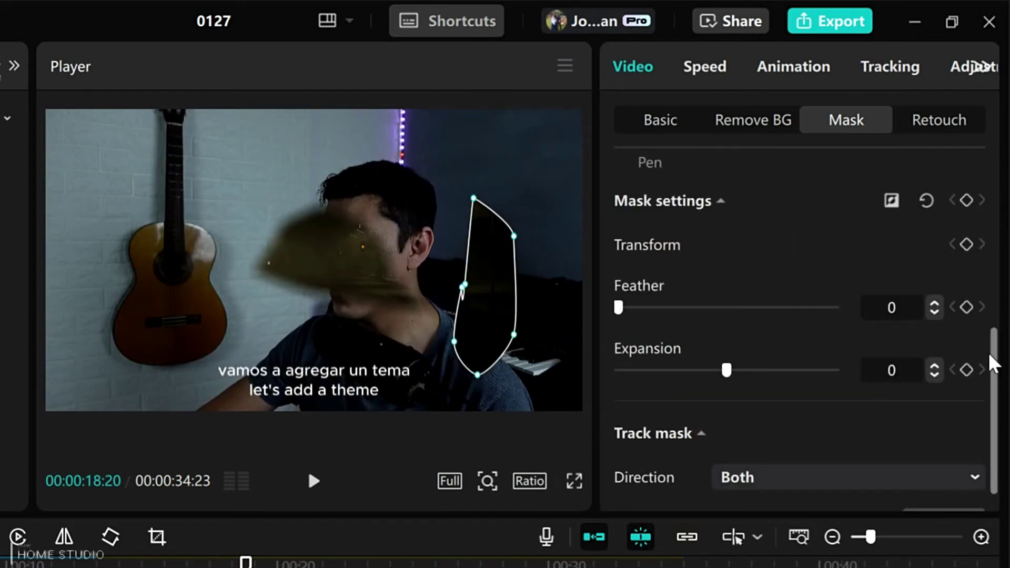
{"action": "left_click_drag", "start_coordinate": [993, 356], "coordinate": [994, 330]}
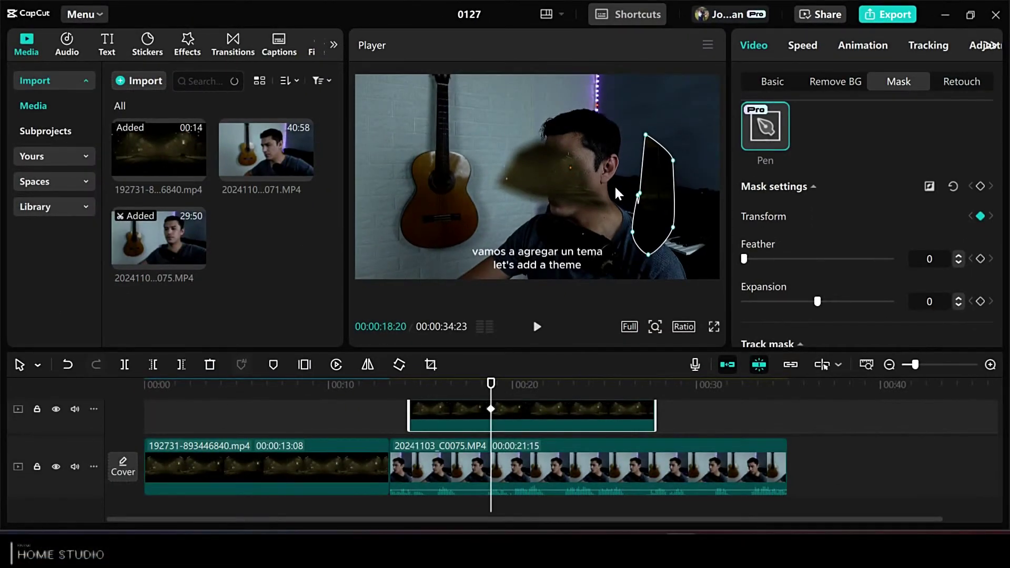
{"action": "left_click_drag", "start_coordinate": [640, 198], "coordinate": [638, 206]}
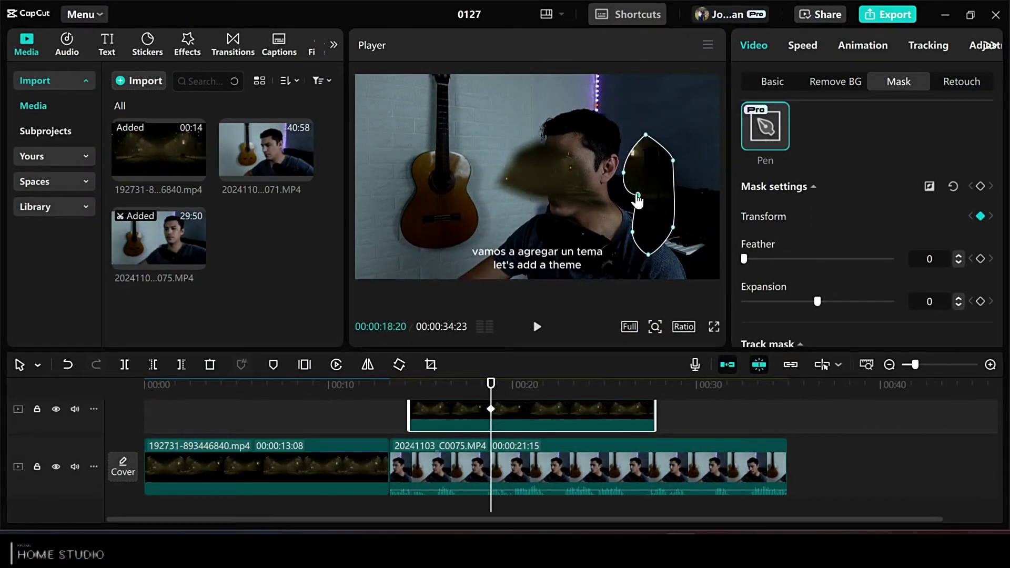
Step: At around the 22-second mark, widen the second pen mask by moving its upper, outer and lower points outward
{"action": "left_click_drag", "start_coordinate": [491, 383], "coordinate": [545, 383]}
{"action": "left_click_drag", "start_coordinate": [646, 135], "coordinate": [661, 122]}
{"action": "left_click_drag", "start_coordinate": [674, 160], "coordinate": [703, 166]}
{"action": "left_click_drag", "start_coordinate": [673, 227], "coordinate": [694, 271]}
{"action": "left_click_drag", "start_coordinate": [633, 232], "coordinate": [590, 261]}
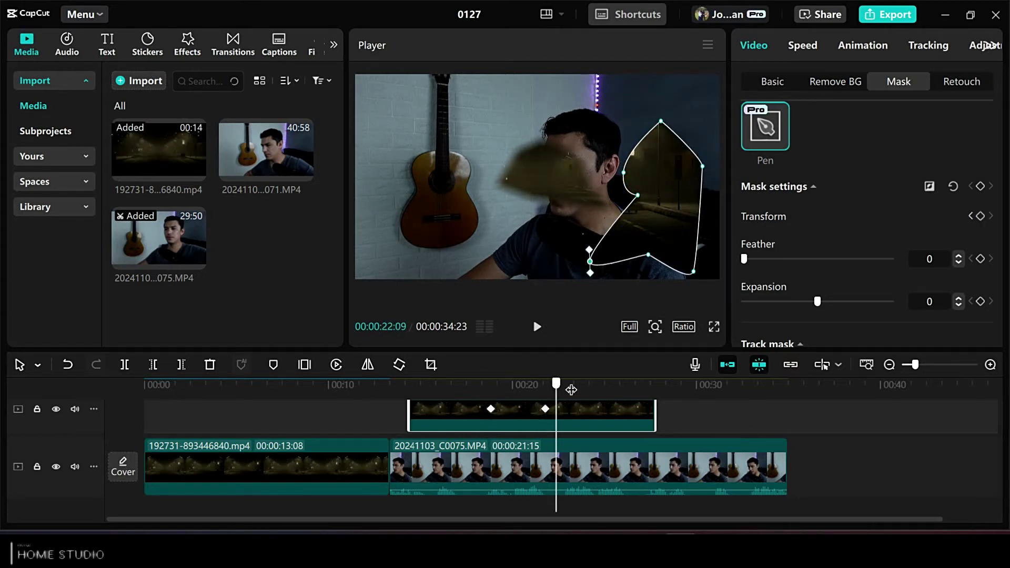
Step: At 00:00:23:20, extend the second pen mask over the presenter's head and body, and play back the mask animation
{"action": "left_click_drag", "start_coordinate": [548, 387], "coordinate": [583, 383]}
{"action": "left_click_drag", "start_coordinate": [637, 196], "coordinate": [521, 212]}
{"action": "left_click_drag", "start_coordinate": [661, 122], "coordinate": [656, 89]}
{"action": "left_click_drag", "start_coordinate": [623, 172], "coordinate": [578, 113]}
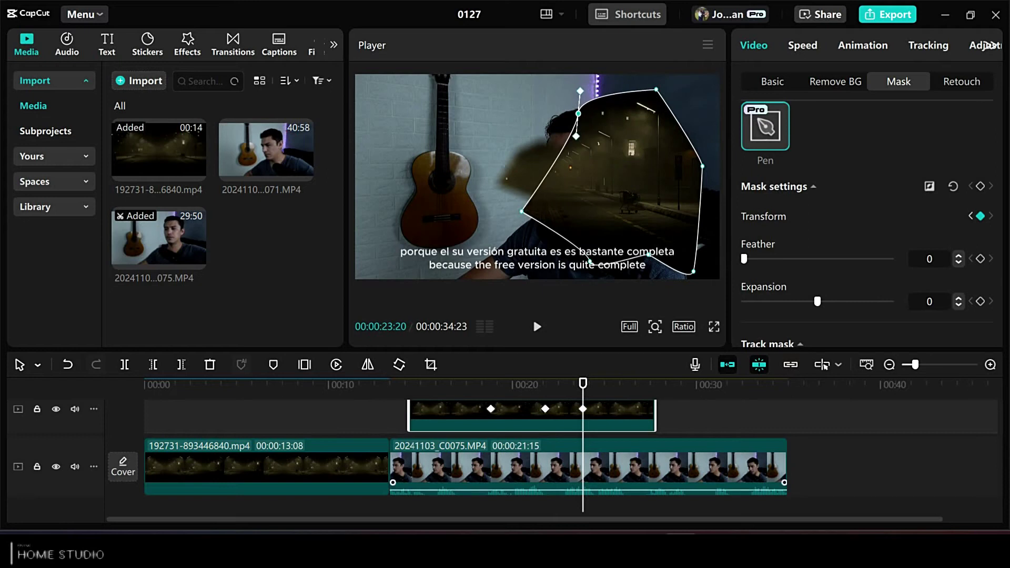
{"action": "left_click", "coordinate": [477, 386]}
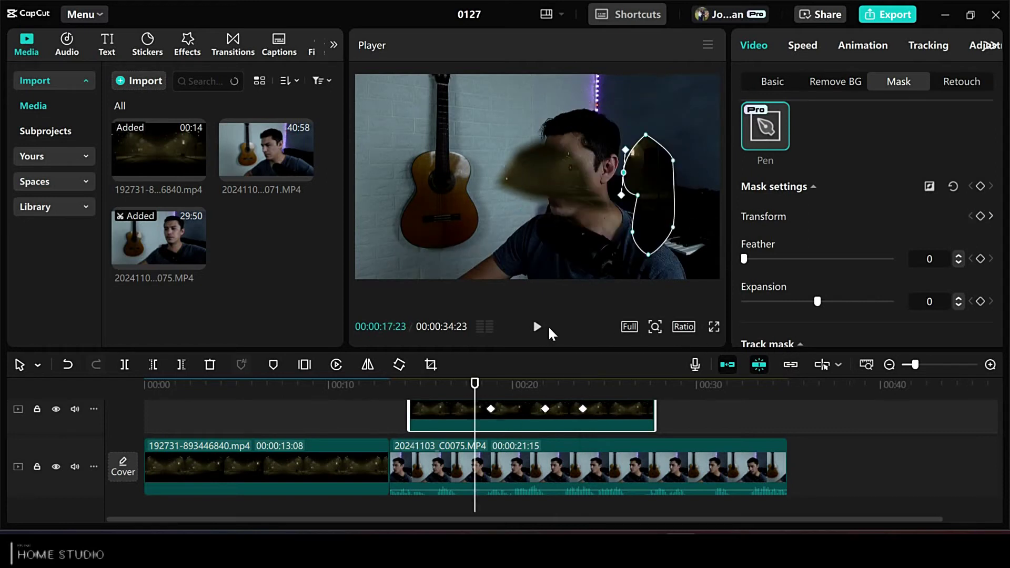
{"action": "left_click", "coordinate": [537, 327]}
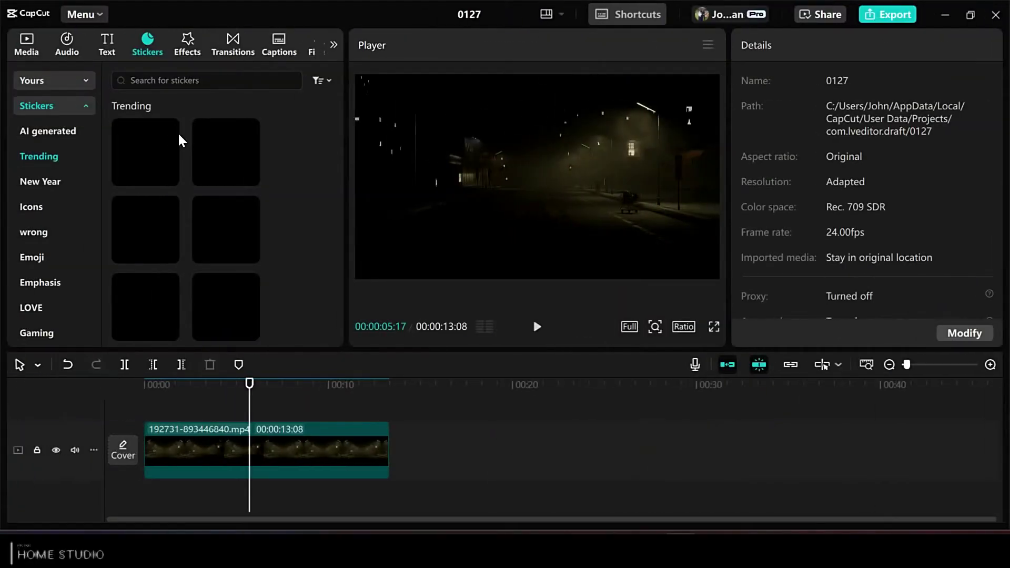
Step: Place the green check mark sticker from the Trending stickers above the street clip at about 00:00:02:17
{"action": "scroll", "coordinate": [296, 286], "scroll_direction": "down", "scroll_amount": 5}
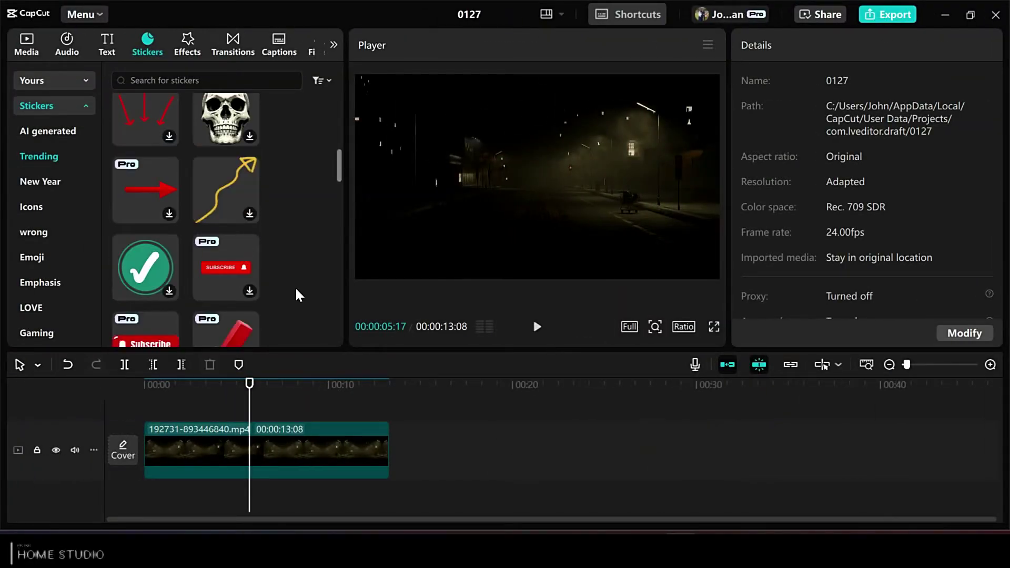
{"action": "scroll", "coordinate": [295, 286], "scroll_direction": "down", "scroll_amount": 2}
{"action": "left_click_drag", "start_coordinate": [138, 188], "coordinate": [196, 384]}
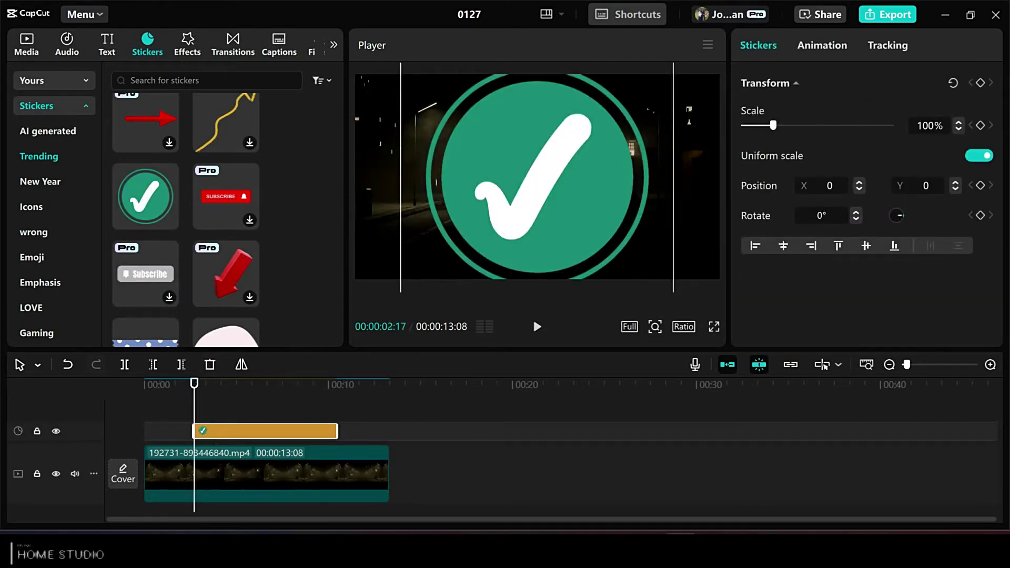
Step: Keyframe the check mark sticker's scale from 100% at 00:00:02:17 down to 28% at 00:00:08:05
{"action": "left_click", "coordinate": [980, 126]}
{"action": "left_click_drag", "start_coordinate": [195, 387], "coordinate": [295, 386]}
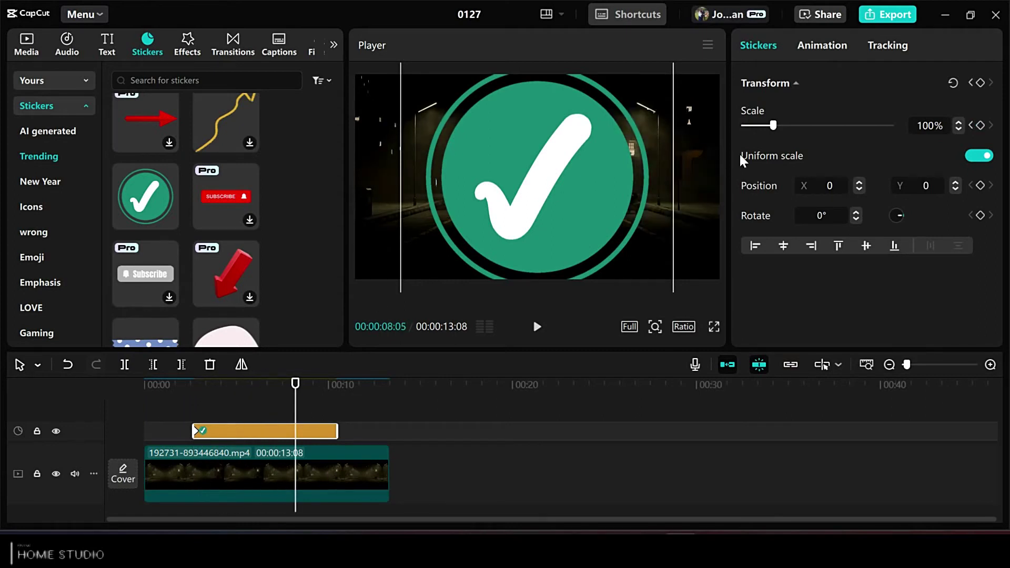
{"action": "left_click_drag", "start_coordinate": [777, 126], "coordinate": [749, 131]}
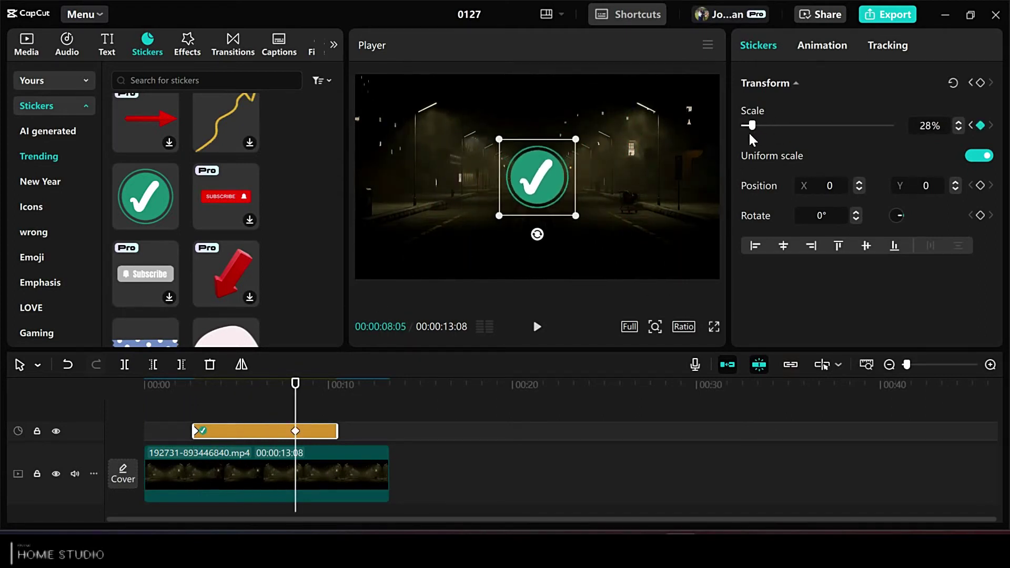
Step: Play back the sticker's scale animation and move its second keyframe earlier, to about 00:00:04:10
{"action": "left_click", "coordinate": [194, 388]}
{"action": "left_click", "coordinate": [536, 326]}
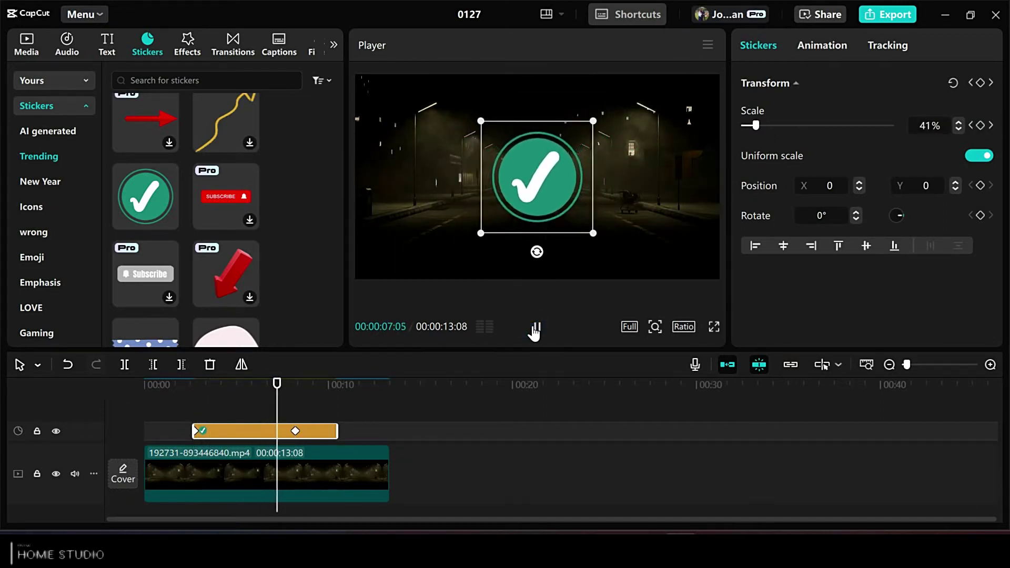
{"action": "left_click", "coordinate": [536, 327]}
{"action": "left_click_drag", "start_coordinate": [296, 432], "coordinate": [227, 429]}
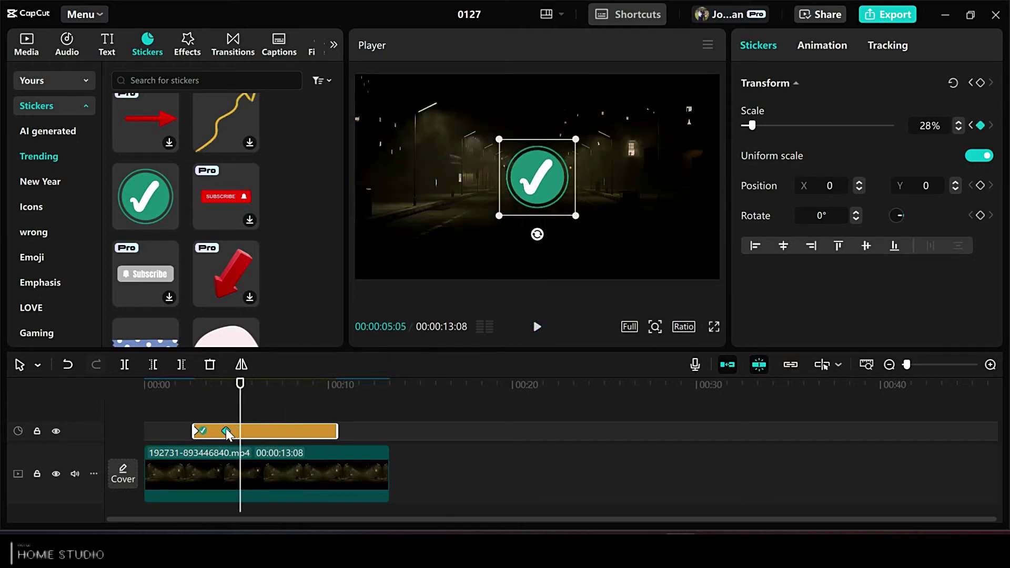
Step: Show the variable speed animation of the check mark sticker, expand its Scale graph and enlarge the timeline area
{"action": "right_click", "coordinate": [258, 430]}
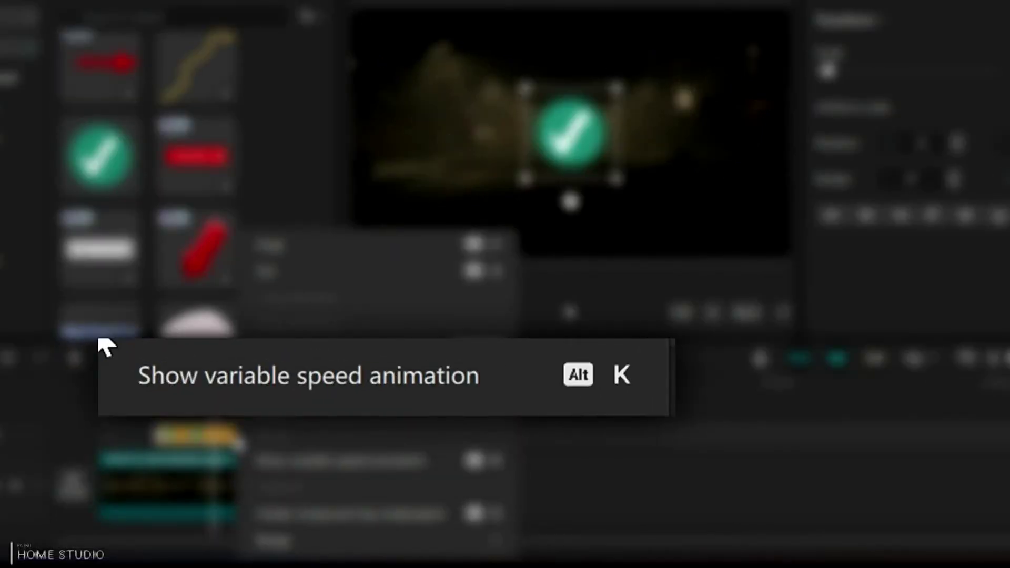
{"action": "left_click", "coordinate": [315, 457]}
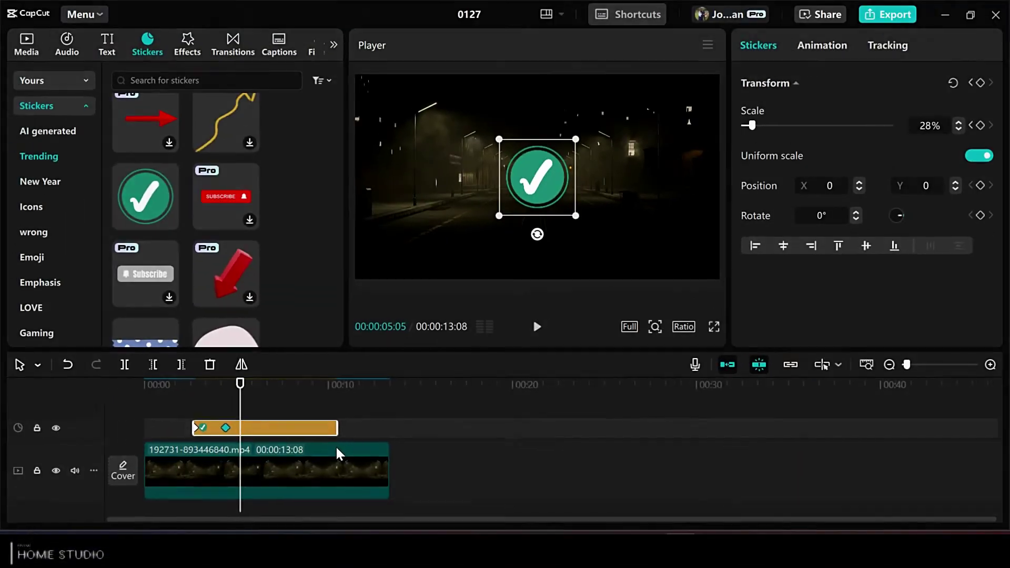
{"action": "left_click", "coordinate": [226, 446]}
{"action": "left_click_drag", "start_coordinate": [427, 350], "coordinate": [444, 219]}
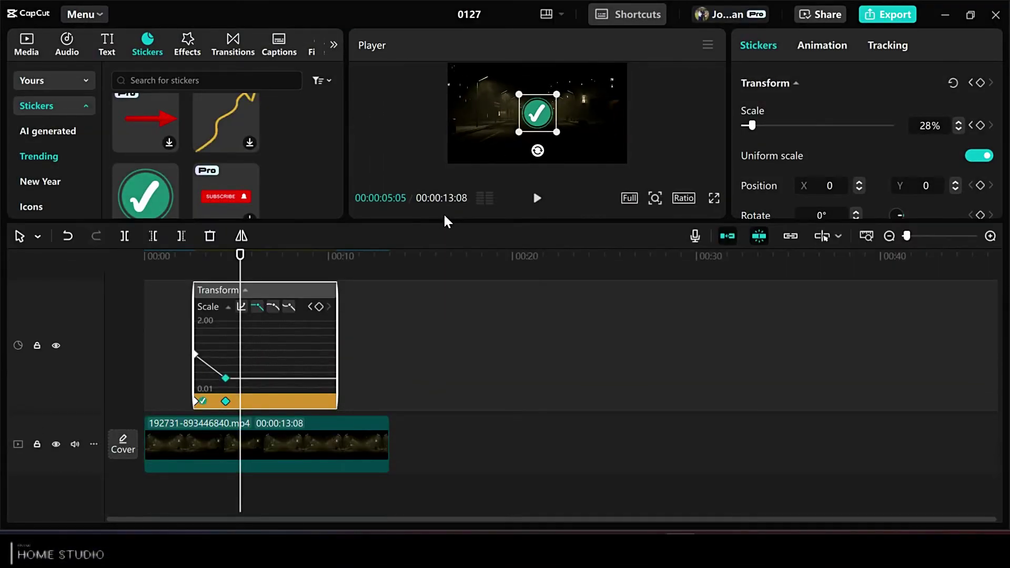
Step: Apply the Ease Out preset curve to the sticker's scale animation and close the preset curves
{"action": "left_click", "coordinate": [242, 307]}
{"action": "left_click", "coordinate": [521, 343]}
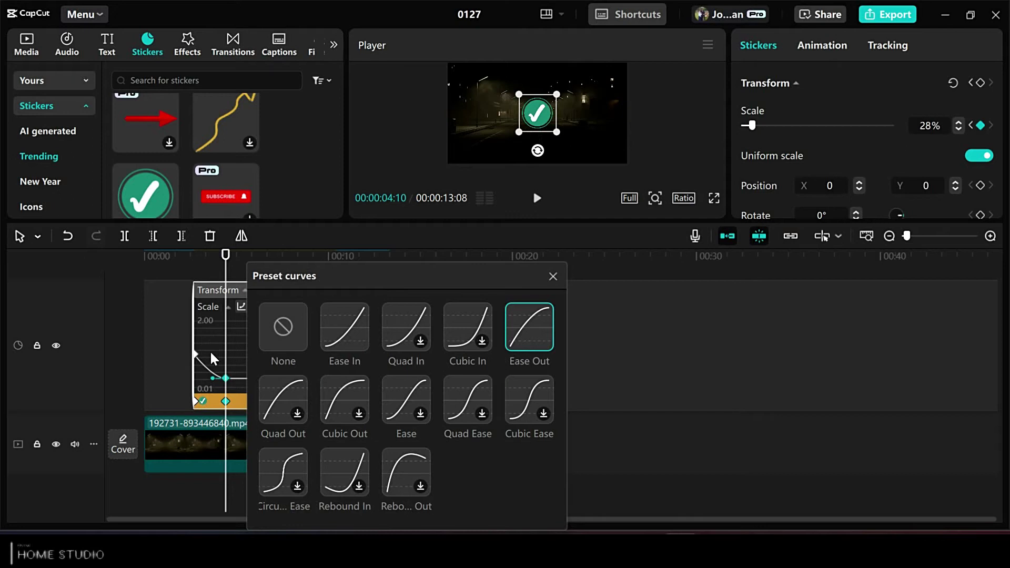
{"action": "left_click", "coordinate": [553, 276]}
{"action": "left_click", "coordinate": [553, 276]}
Step: Pull the second keyframe's curve handle up to near 2.00 on the Scale graph and play back the animation
{"action": "left_click_drag", "start_coordinate": [220, 356], "coordinate": [225, 322]}
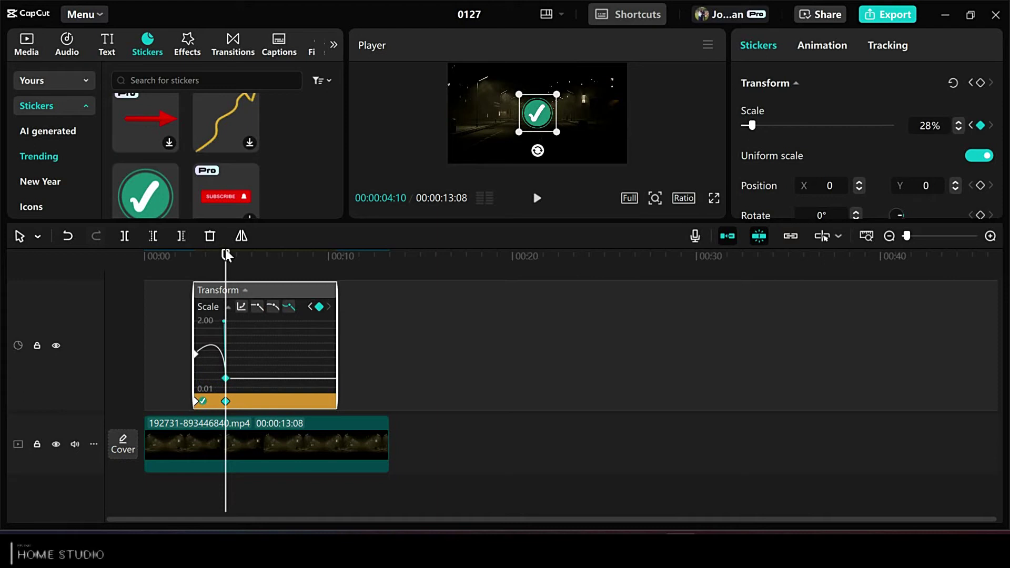
{"action": "left_click", "coordinate": [194, 256]}
{"action": "left_click", "coordinate": [537, 199]}
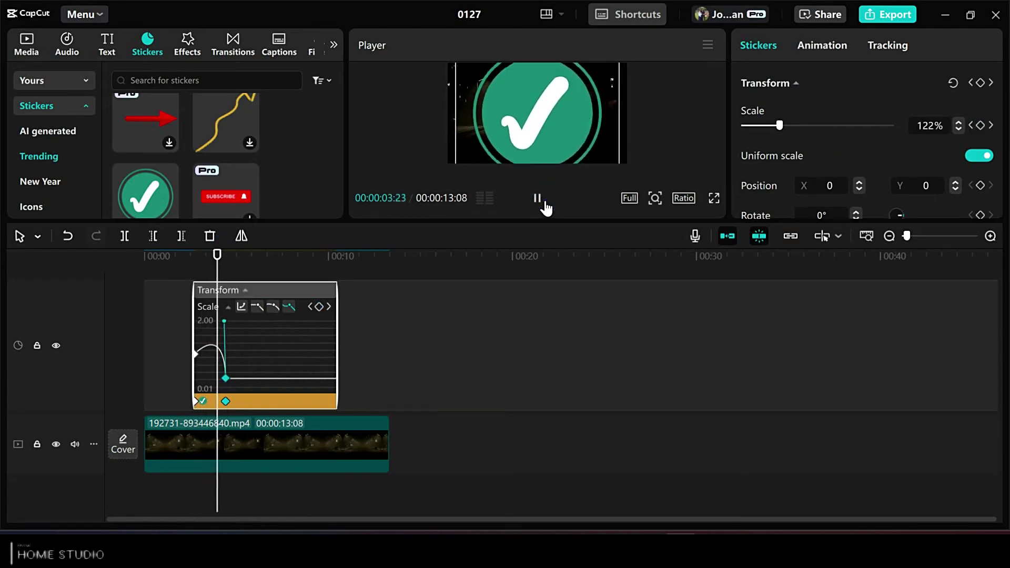
{"action": "left_click", "coordinate": [542, 201]}
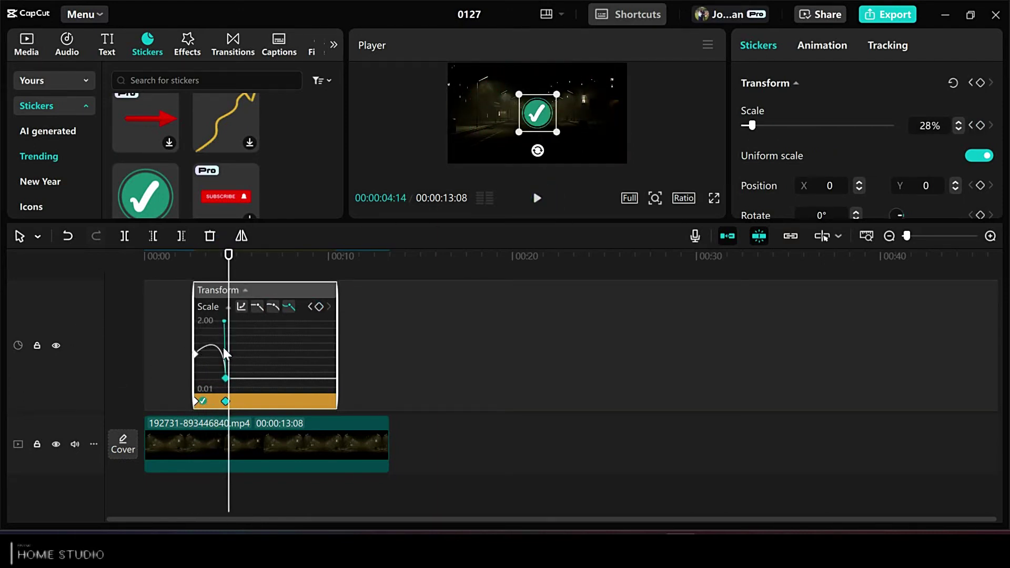
Step: Lower the Scale curve handle to about mid-graph, play back the sticker animation, and hide its variable speed animation
{"action": "left_click_drag", "start_coordinate": [228, 328], "coordinate": [225, 352]}
{"action": "left_click", "coordinate": [195, 256]}
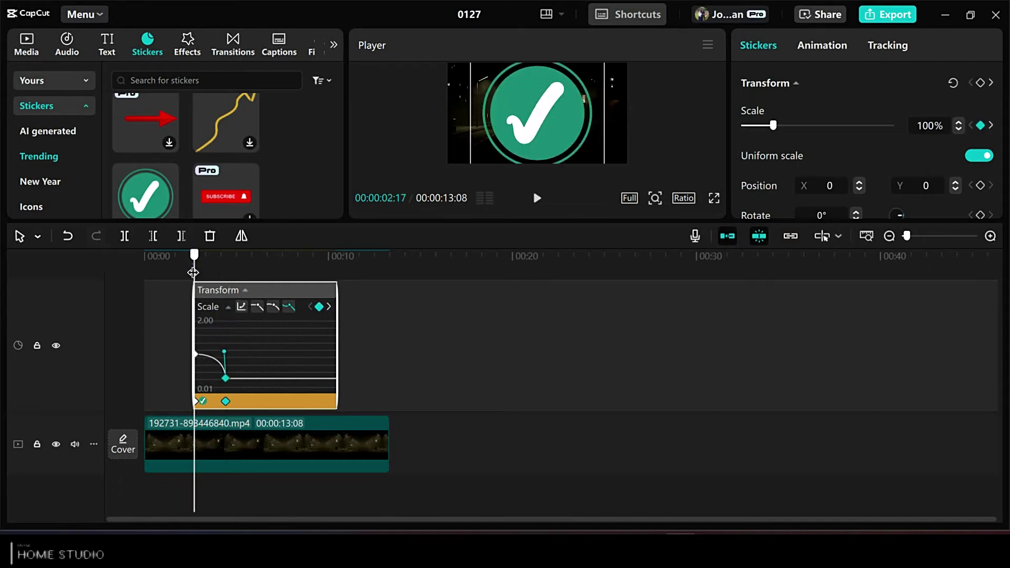
{"action": "left_click", "coordinate": [537, 198]}
{"action": "left_click", "coordinate": [537, 200]}
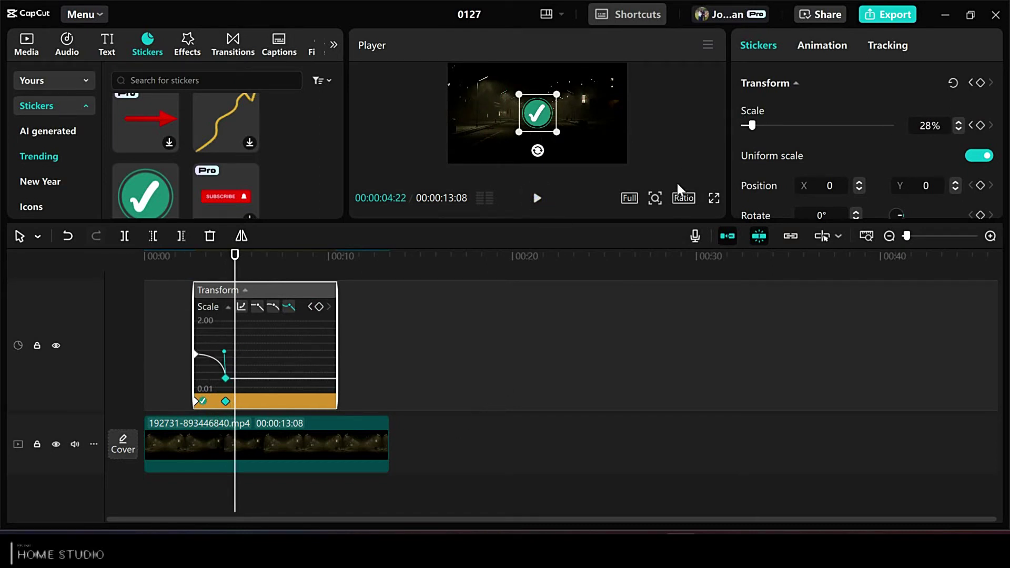
{"action": "right_click", "coordinate": [286, 298]}
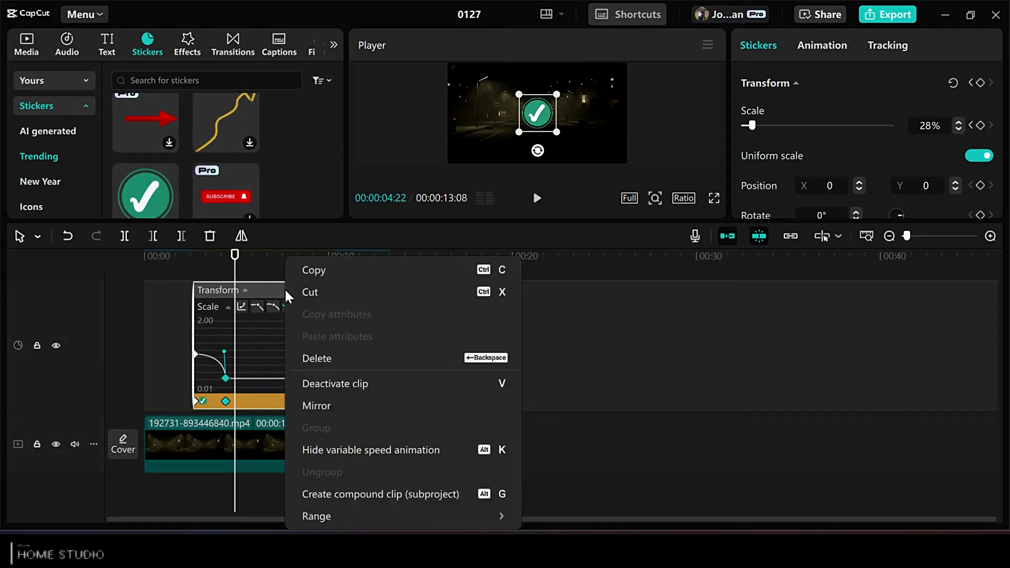
{"action": "left_click", "coordinate": [344, 451]}
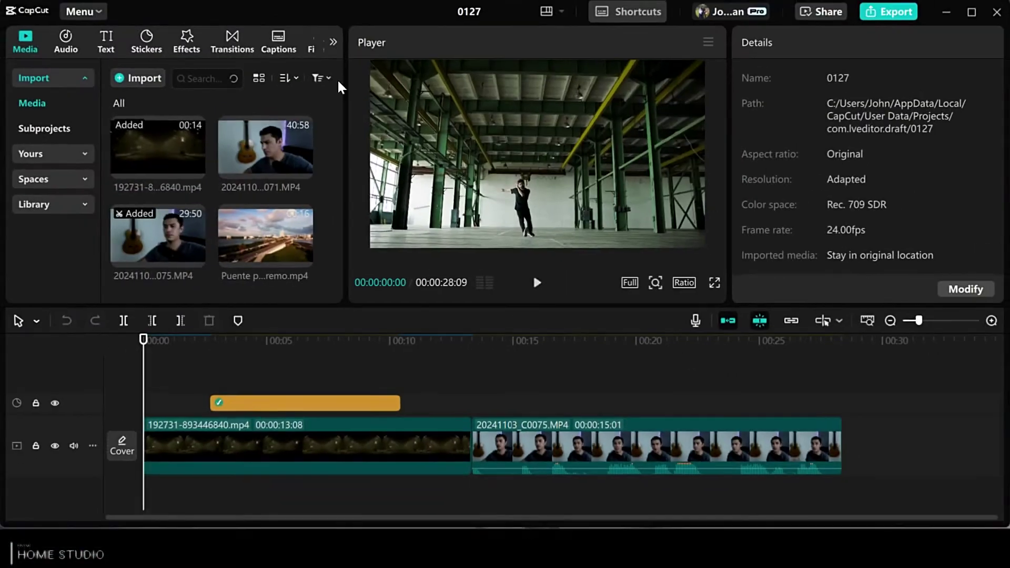
Step: Append the marked portion of the 2795748 warehouse dance clip to the end of the main track
{"action": "scroll", "coordinate": [158, 242], "scroll_direction": "down", "scroll_amount": 2}
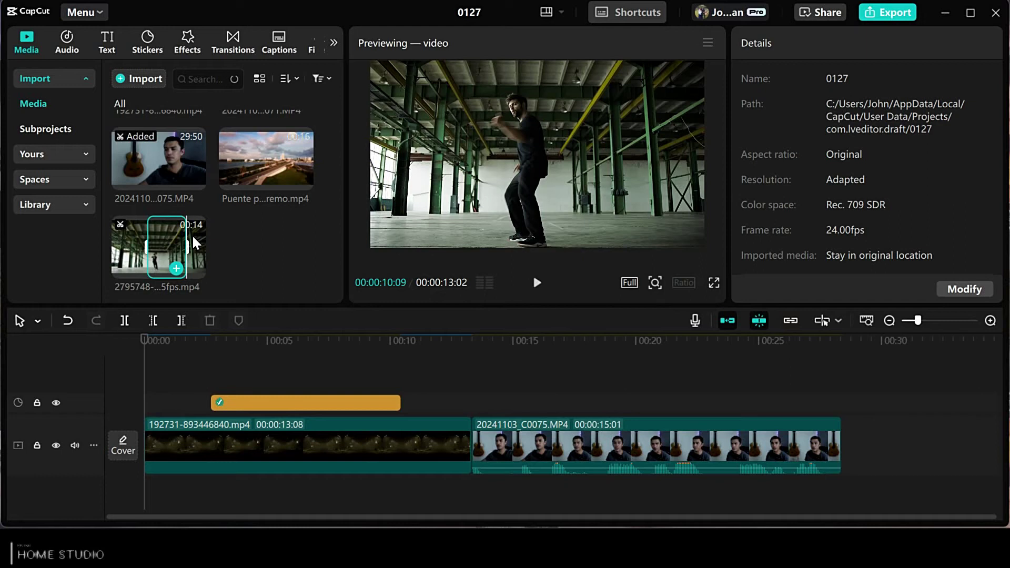
{"action": "left_click_drag", "start_coordinate": [195, 242], "coordinate": [841, 463]}
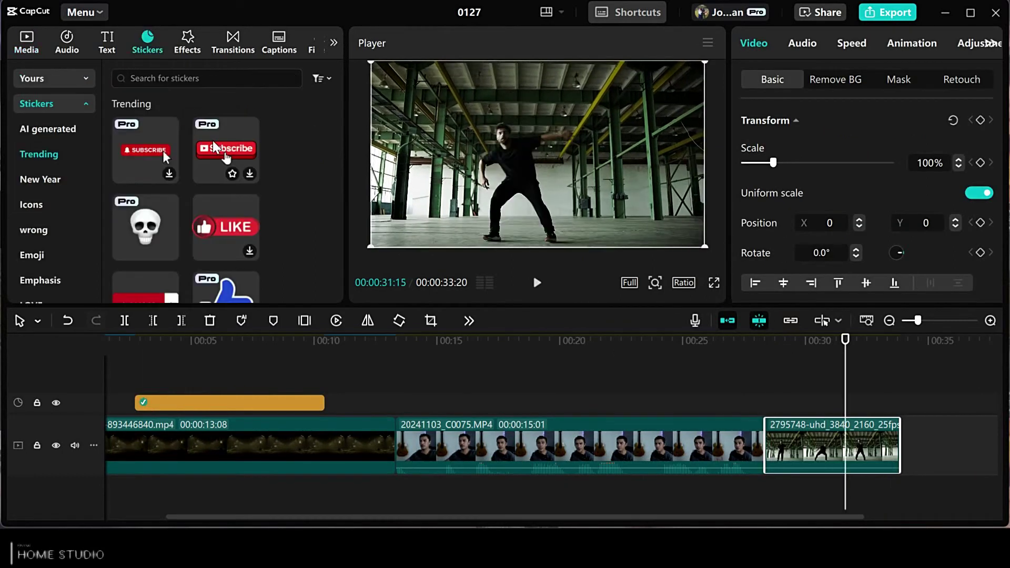
Step: Add the red Subscribe sticker with the hand pointer over the dance clip, shrink it and position it beside the dancer's head
{"action": "left_click_drag", "start_coordinate": [226, 158], "coordinate": [846, 408]}
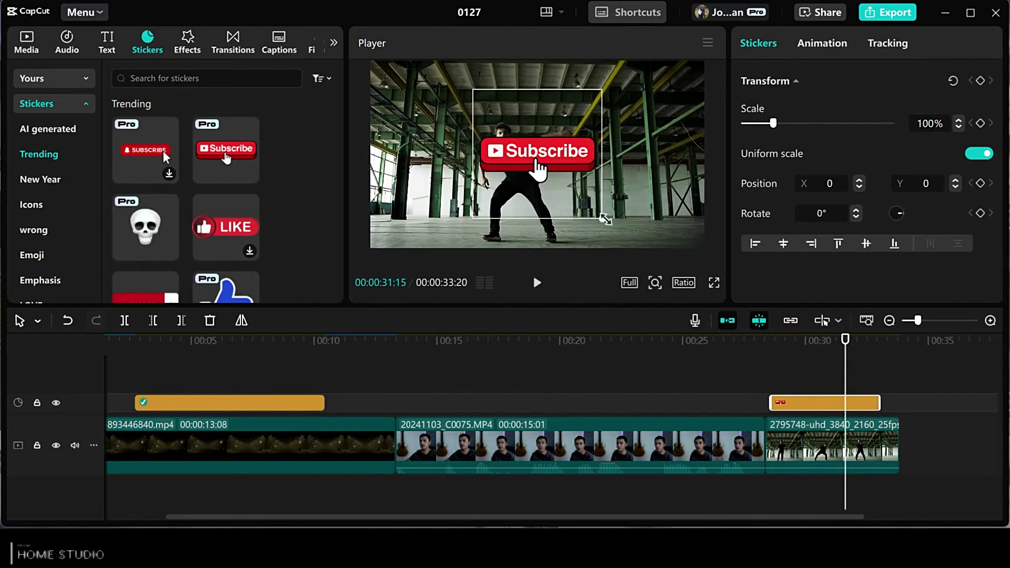
{"action": "left_click", "coordinate": [551, 158]}
{"action": "left_click_drag", "start_coordinate": [552, 157], "coordinate": [592, 114]}
Step: Motion-track the Subscribe sticker to the dancer's head, with direction Both and scale and distance following the tracked object
{"action": "left_click", "coordinate": [887, 43]}
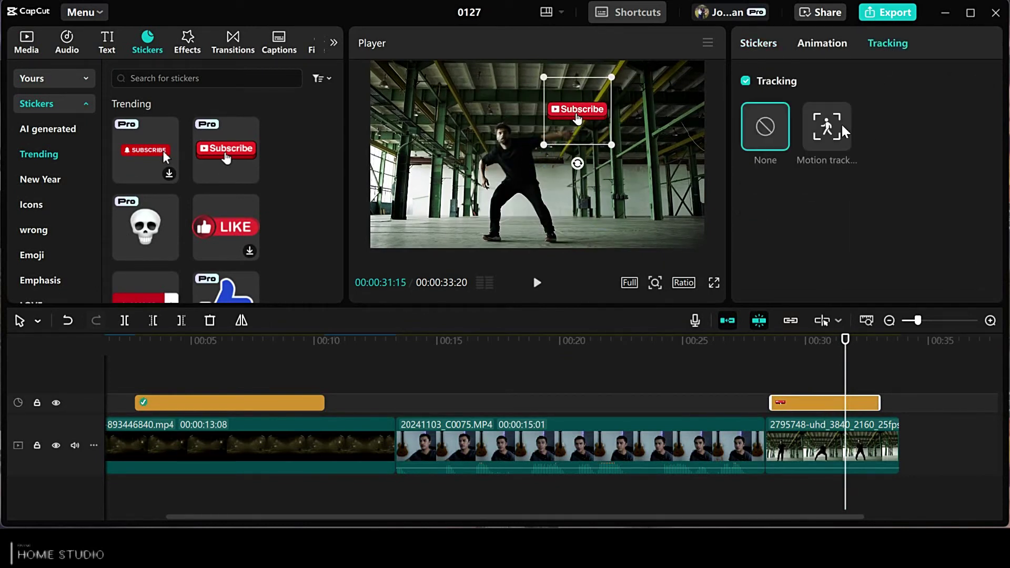
{"action": "left_click", "coordinate": [841, 135]}
{"action": "left_click_drag", "start_coordinate": [534, 168], "coordinate": [515, 155]}
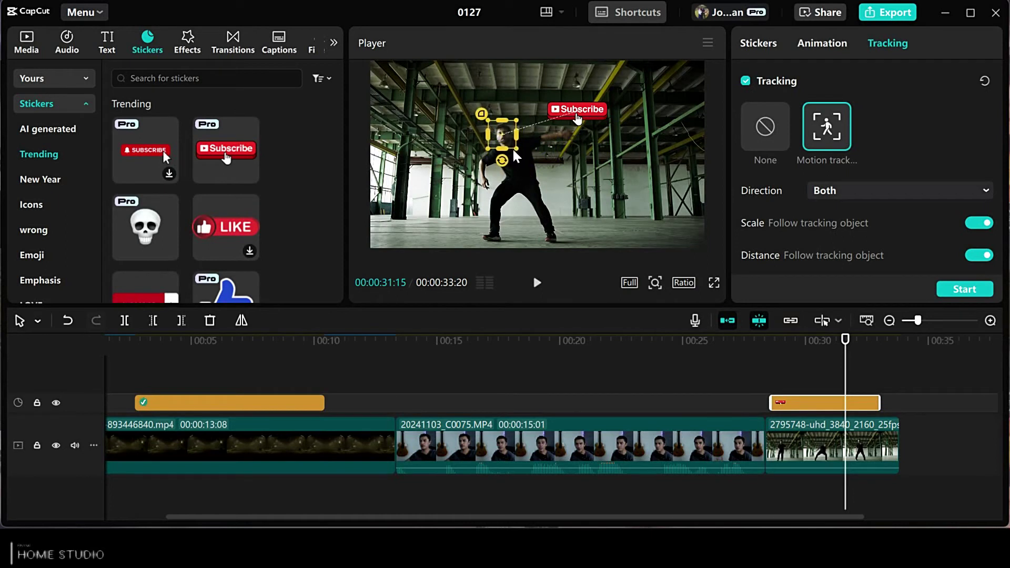
{"action": "left_click", "coordinate": [968, 290]}
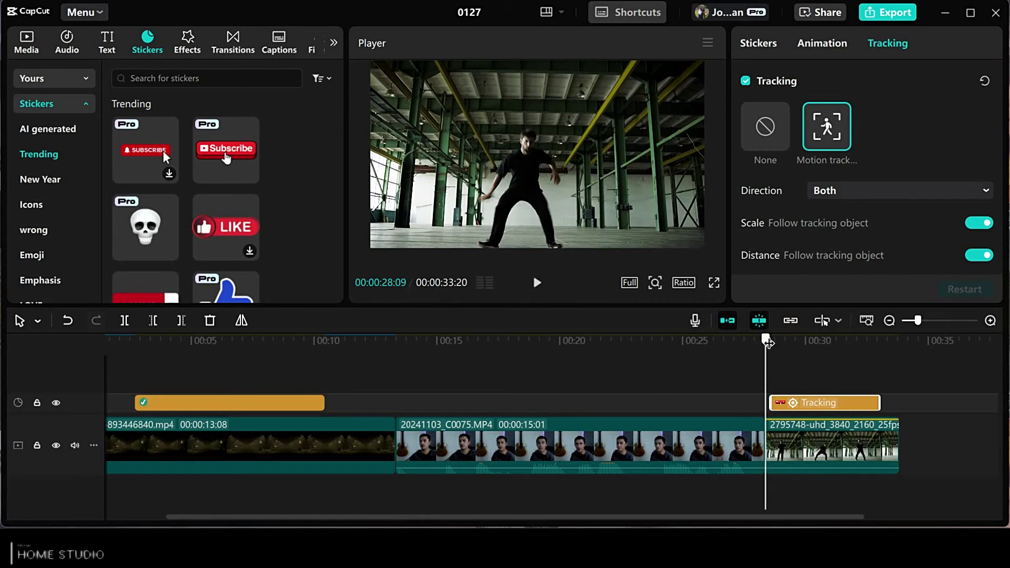
Step: Step through the tracked Subscribe sticker's movement up to 00:00:32:12 and delete the sticker
{"action": "left_click_drag", "start_coordinate": [768, 341], "coordinate": [860, 358]}
{"action": "key", "text": "Right"}
{"action": "key", "text": "Right"}
{"action": "key", "text": "Right"}
{"action": "key", "text": "Right"}
{"action": "key", "text": "Right"}
{"action": "key", "text": "Right"}
{"action": "key", "text": "Right"}
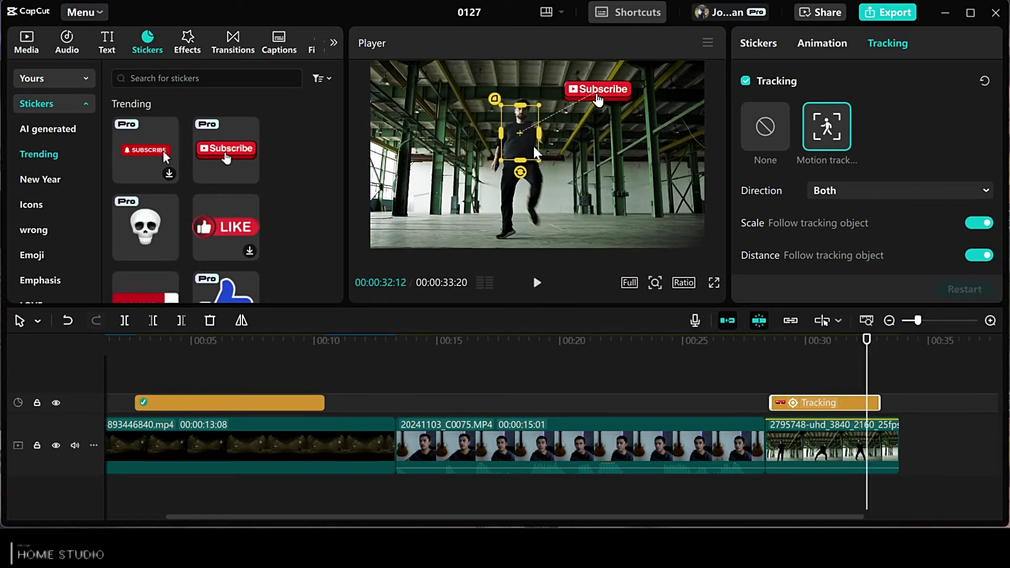
{"action": "key", "text": "Delete"}
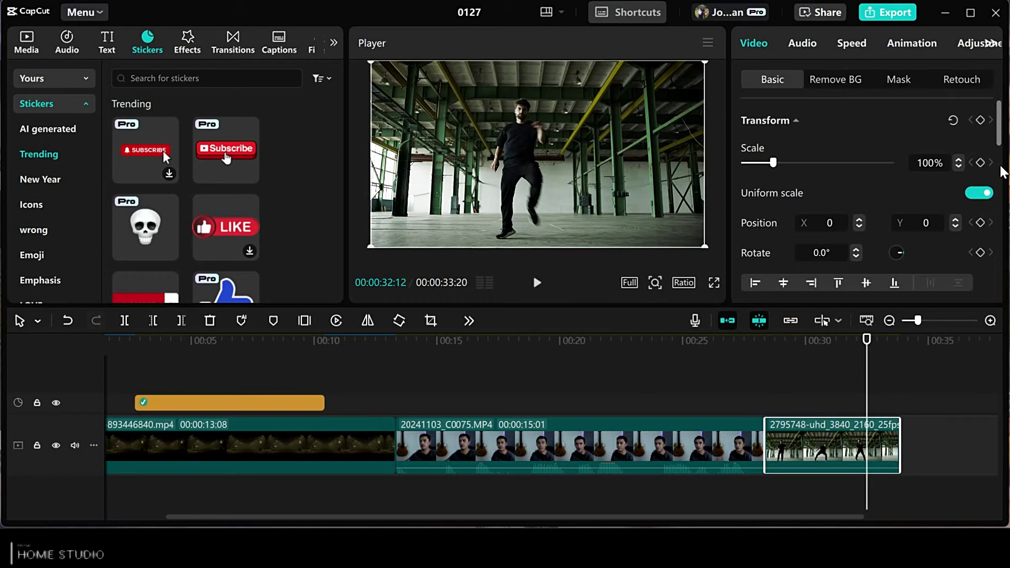
Step: Apply Face camera tracking to the dance clip and play back the result
{"action": "scroll", "coordinate": [1004, 128], "scroll_direction": "down", "scroll_amount": 2}
{"action": "left_click_drag", "start_coordinate": [1001, 151], "coordinate": [996, 213]}
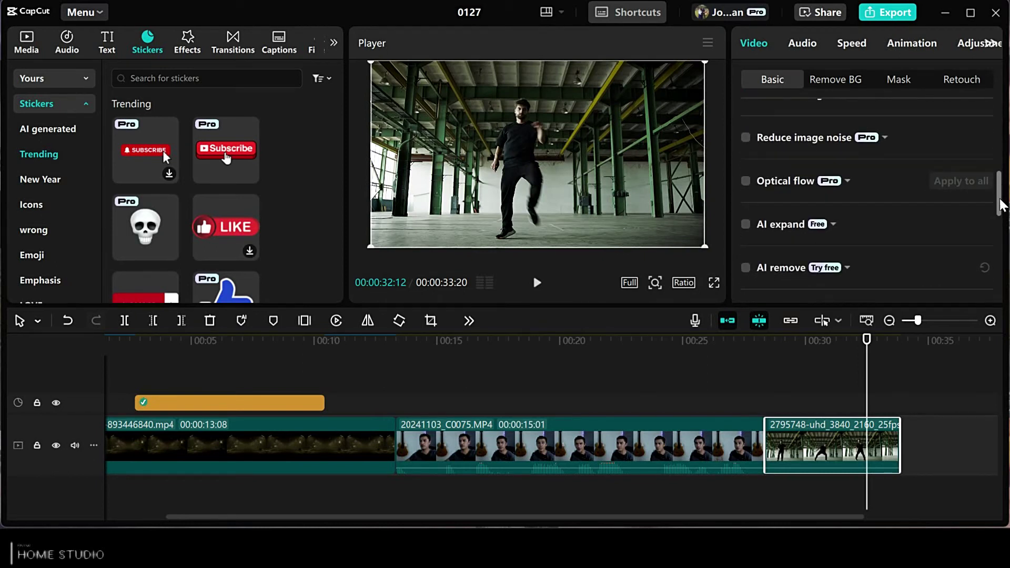
{"action": "left_click_drag", "start_coordinate": [999, 206], "coordinate": [996, 271]}
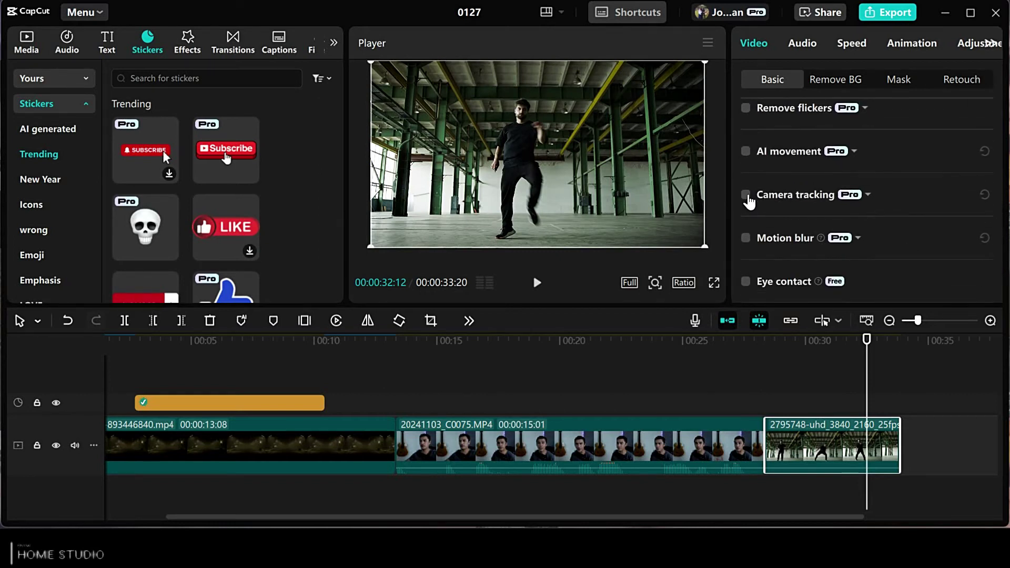
{"action": "left_click", "coordinate": [746, 195]}
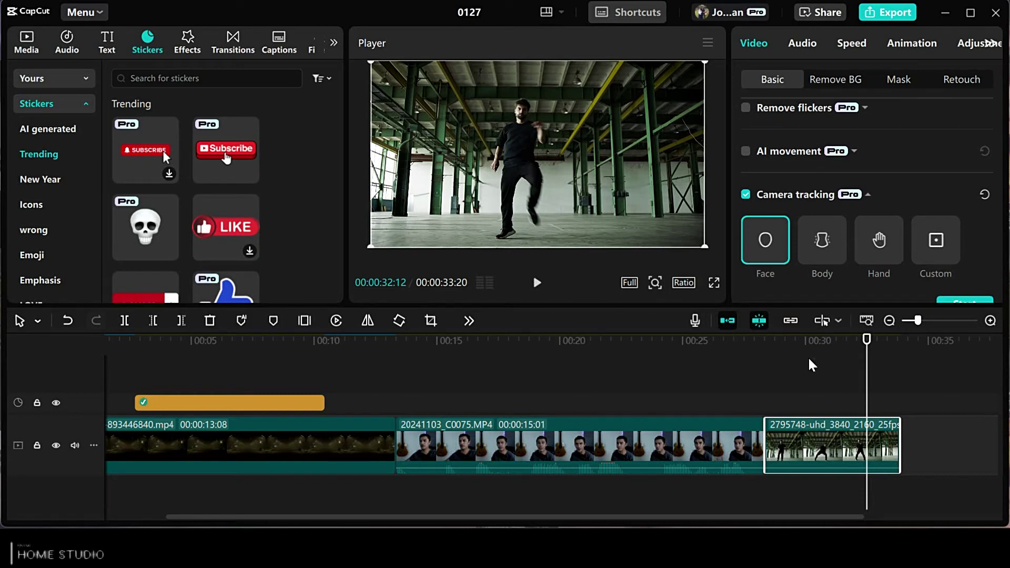
{"action": "left_click", "coordinate": [864, 341]}
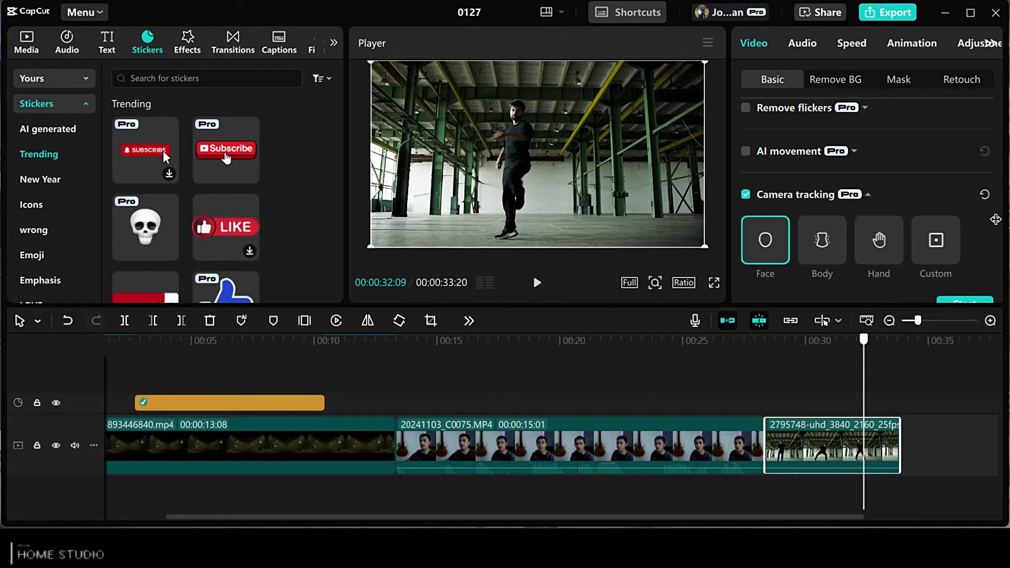
{"action": "left_click", "coordinate": [965, 300]}
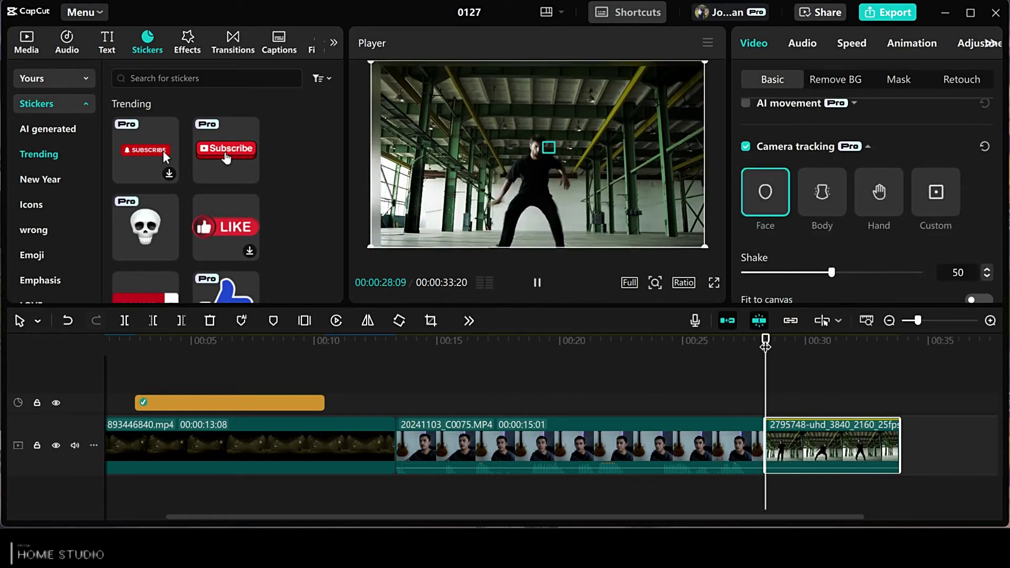
{"action": "left_click", "coordinate": [542, 283]}
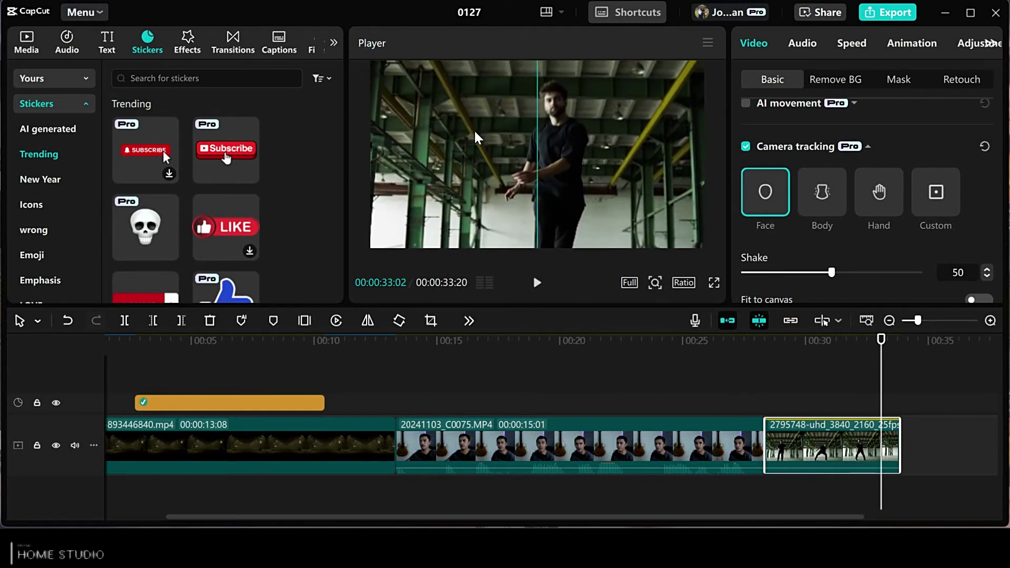
{"action": "key", "text": "space"}
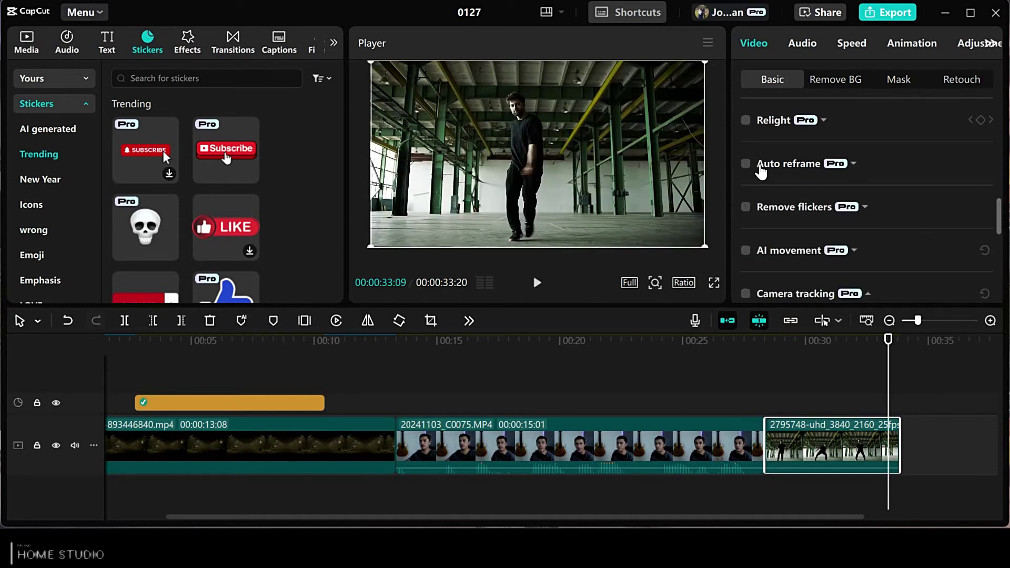
Step: Enable Auto reframe on the dance clip with a 9:16 aspect ratio and apply it
{"action": "left_click", "coordinate": [871, 176]}
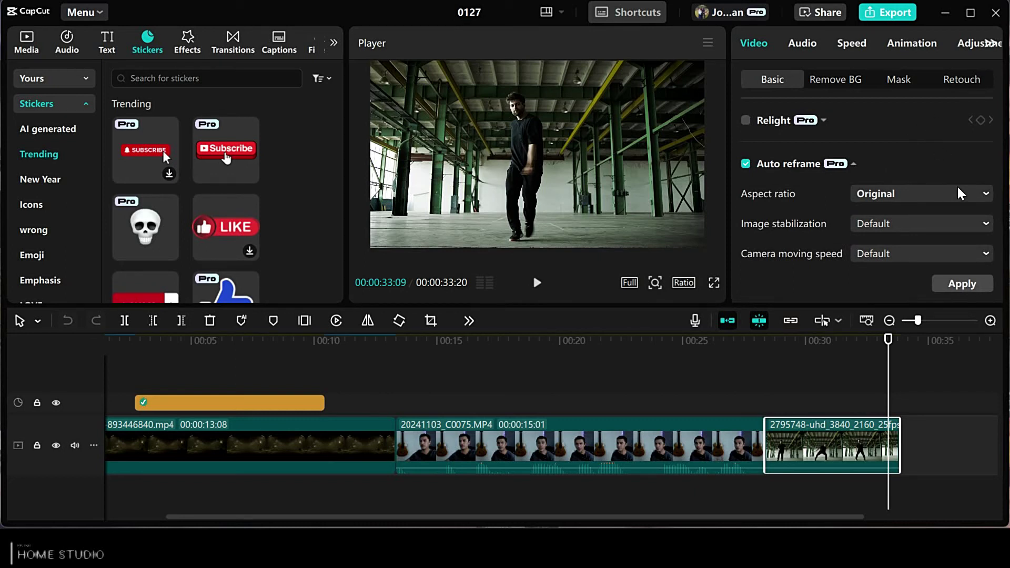
{"action": "left_click", "coordinate": [979, 198]}
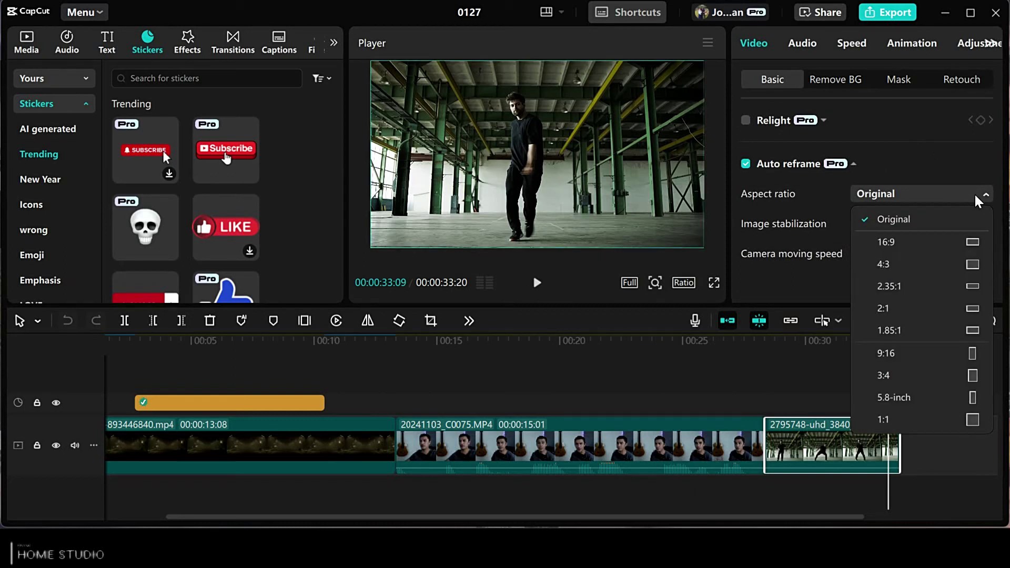
{"action": "left_click", "coordinate": [918, 361]}
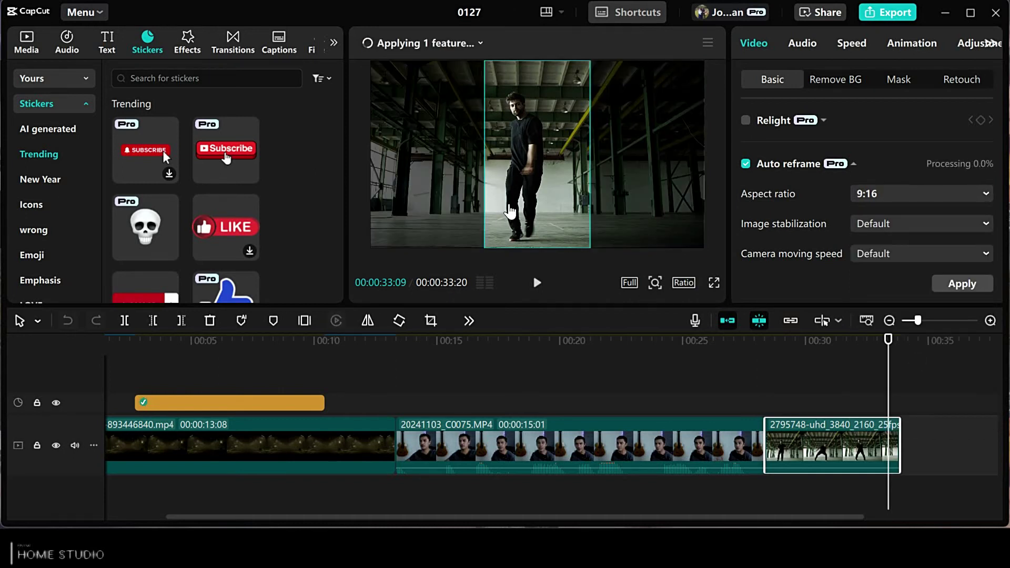
{"action": "left_click", "coordinate": [962, 222]}
{"action": "left_click", "coordinate": [962, 223]}
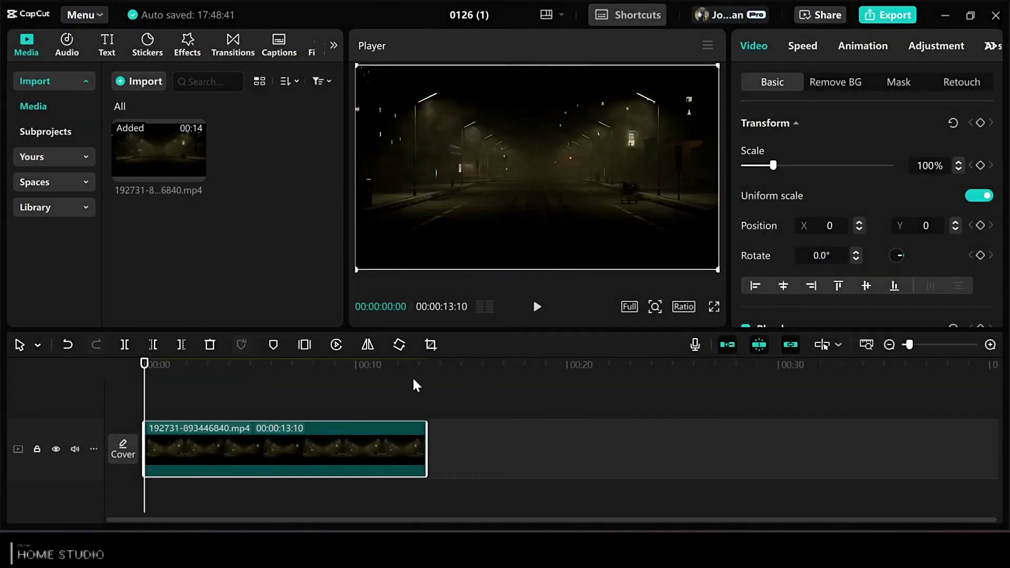
{"action": "mouse_move", "coordinate": [314, 330]}
{"action": "left_mouse_down"}
{"action": "mouse_move", "coordinate": [323, 306]}
{"action": "mouse_move", "coordinate": [325, 340]}
{"action": "left_mouse_up"}
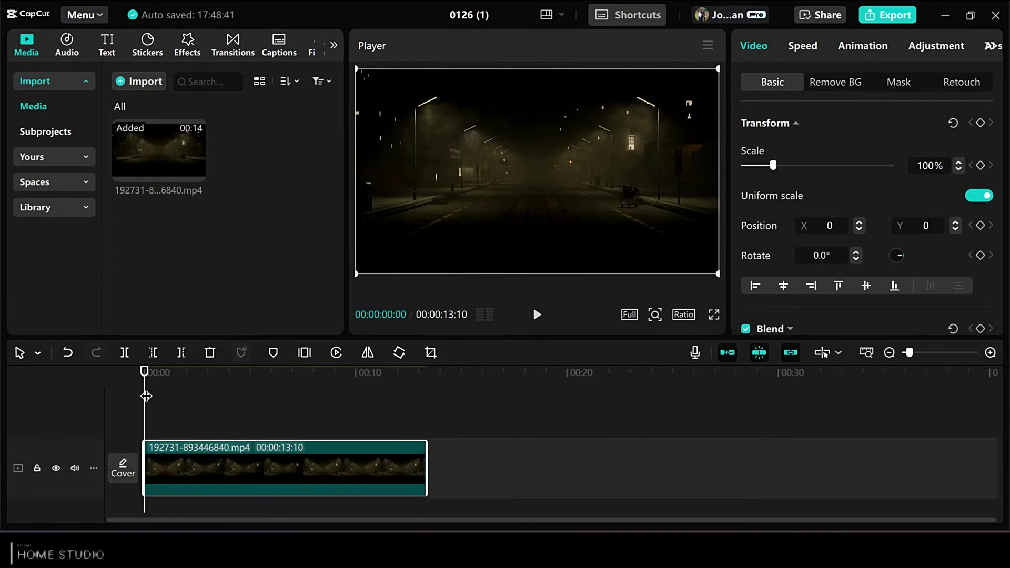
Step: Add a default text spanning the whole street clip and replace its wording with the digits 9 down to 2, one per line
{"action": "left_click", "coordinate": [108, 53]}
{"action": "left_click_drag", "start_coordinate": [145, 105], "coordinate": [427, 434]}
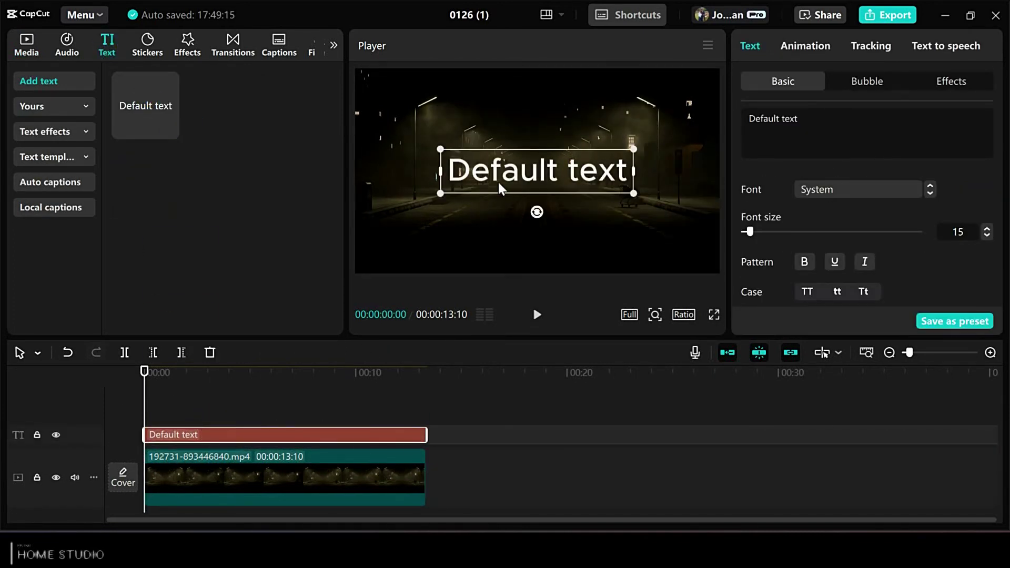
{"action": "double_click", "coordinate": [558, 168]}
{"action": "key", "text": "ctrl+a"}
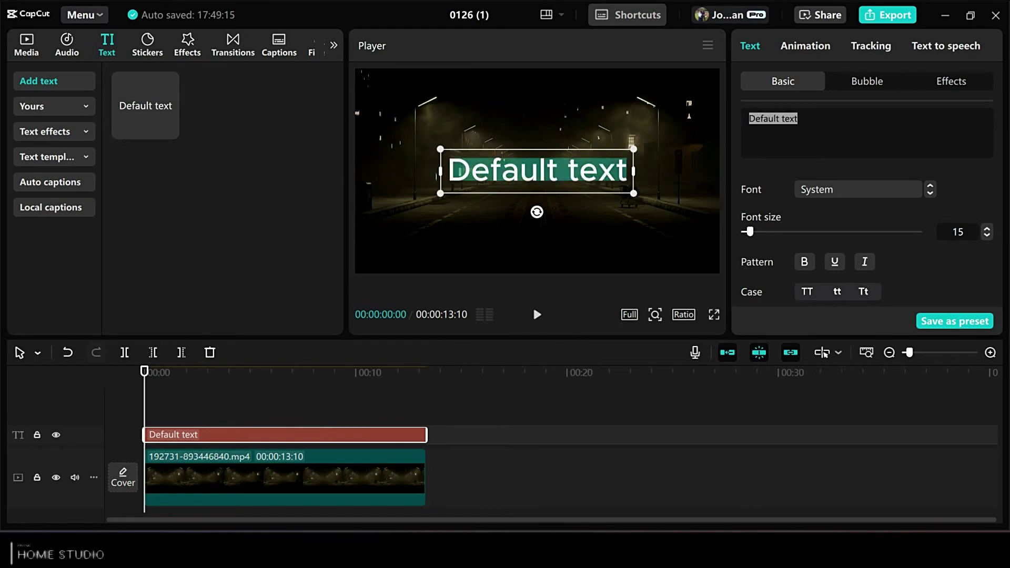
{"action": "type", "text": "9"}
{"action": "key", "text": "Return"}
{"action": "type", "text": "8"}
{"action": "key", "text": "Return"}
{"action": "type", "text": "7 6 5 4 3 2"}
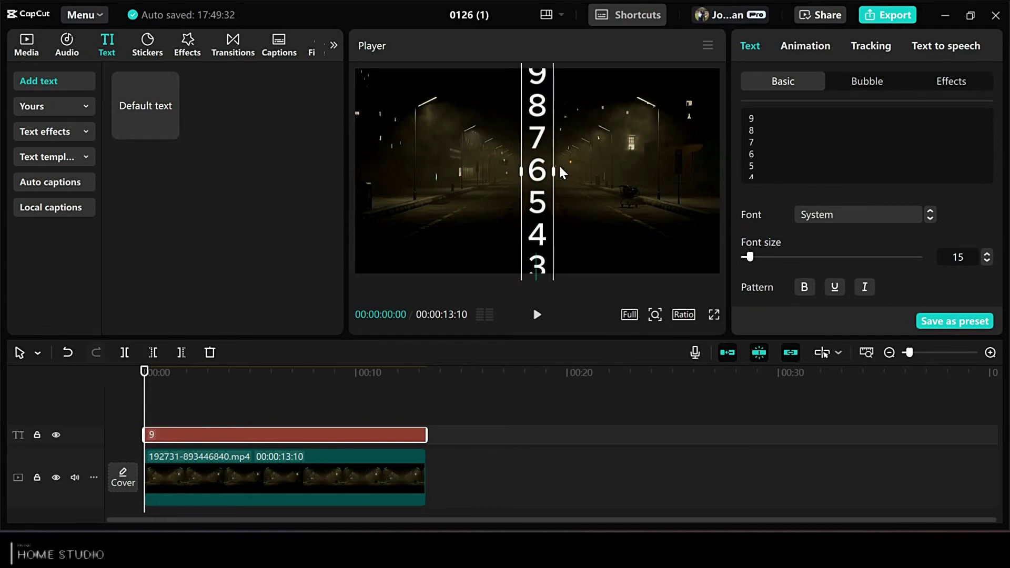
{"action": "left_click", "coordinate": [561, 171]}
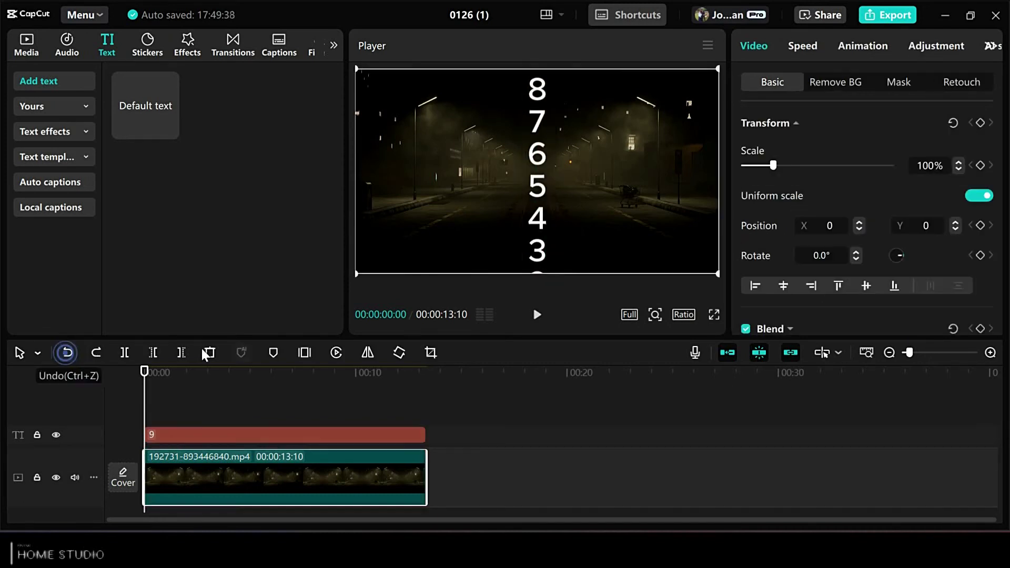
Step: Lock the street video track and move the digit column down to about X -590, Y -1736
{"action": "left_click", "coordinate": [177, 436]}
{"action": "left_click", "coordinate": [37, 477]}
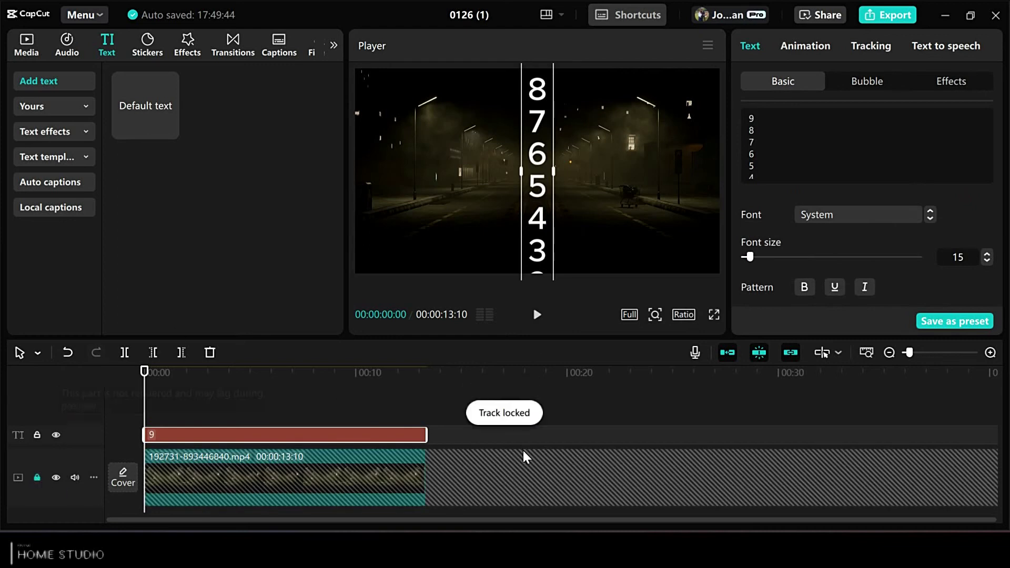
{"action": "mouse_move", "coordinate": [538, 172]}
{"action": "left_mouse_down"}
{"action": "mouse_move", "coordinate": [488, 55]}
{"action": "mouse_move", "coordinate": [480, 419]}
{"action": "mouse_move", "coordinate": [482, 410]}
{"action": "left_mouse_up"}
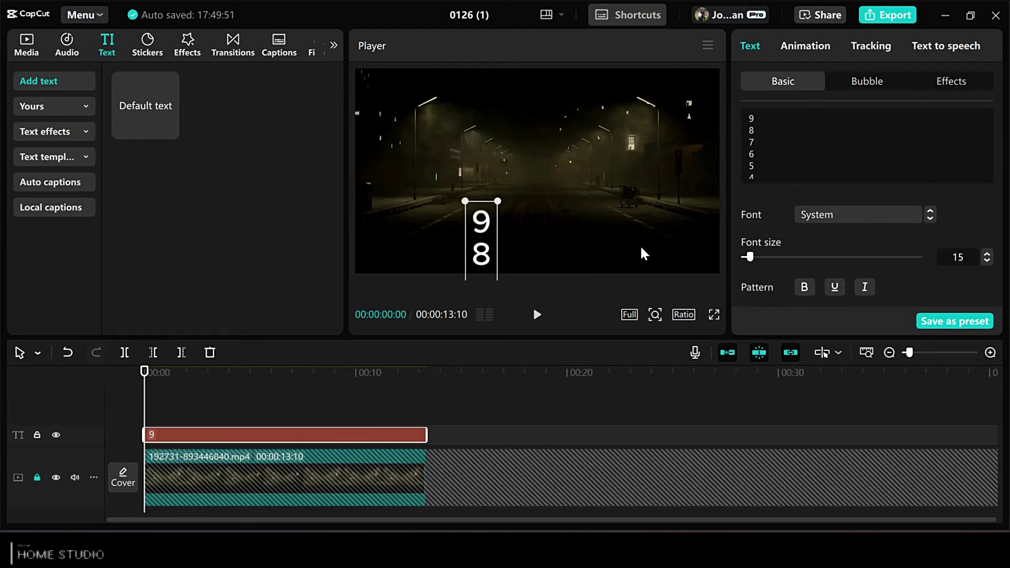
Step: Keyframe the digit column's position at the start, then set its Y position to 1500 at 00:00:08:27
{"action": "scroll", "coordinate": [747, 276], "scroll_direction": "down", "scroll_amount": 6}
{"action": "scroll", "coordinate": [914, 242], "scroll_direction": "down", "scroll_amount": 5}
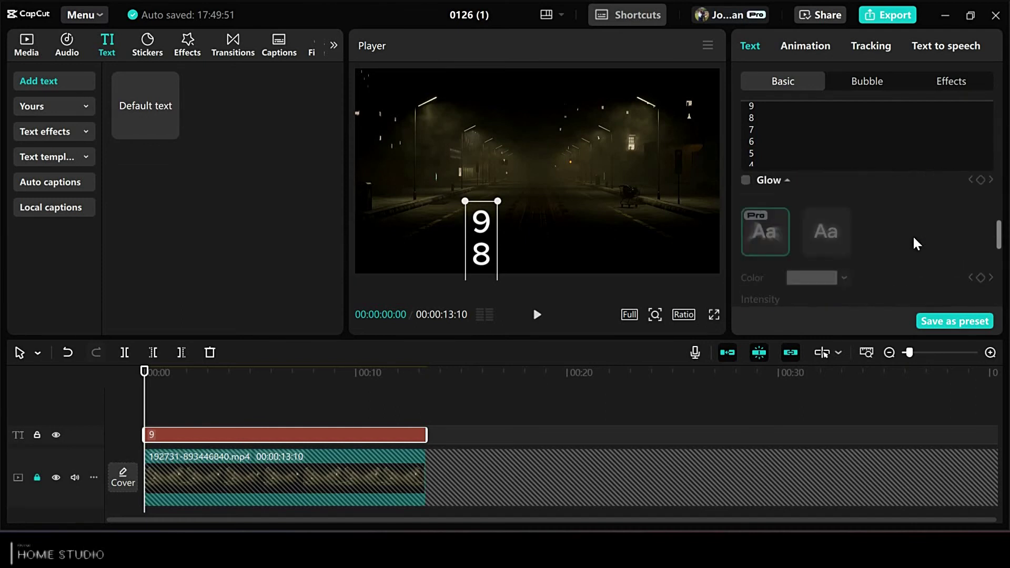
{"action": "scroll", "coordinate": [999, 275], "scroll_direction": "up", "scroll_amount": 5}
{"action": "scroll", "coordinate": [1003, 173], "scroll_direction": "up", "scroll_amount": 3}
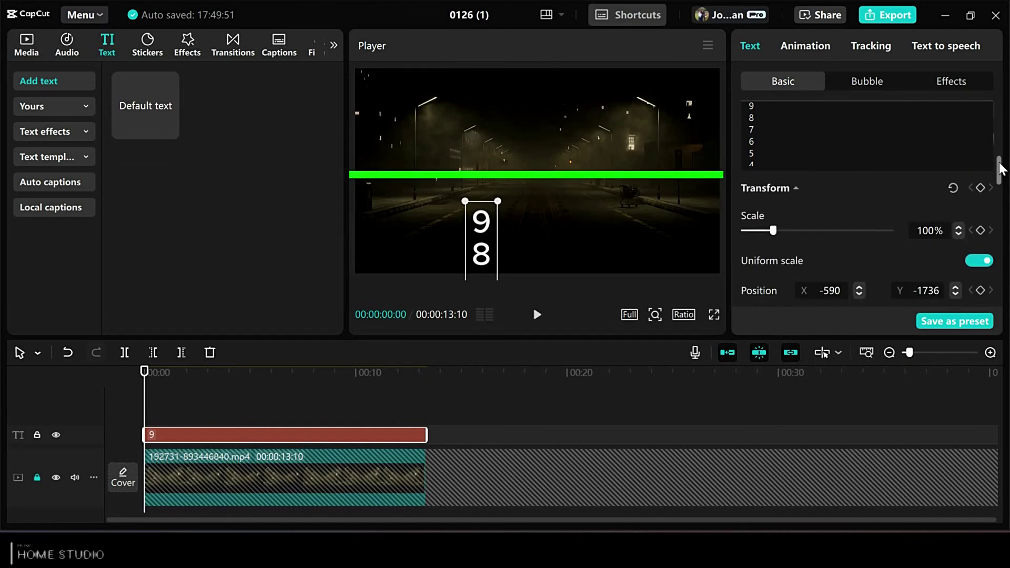
{"action": "left_click_drag", "start_coordinate": [1000, 174], "coordinate": [1001, 177]}
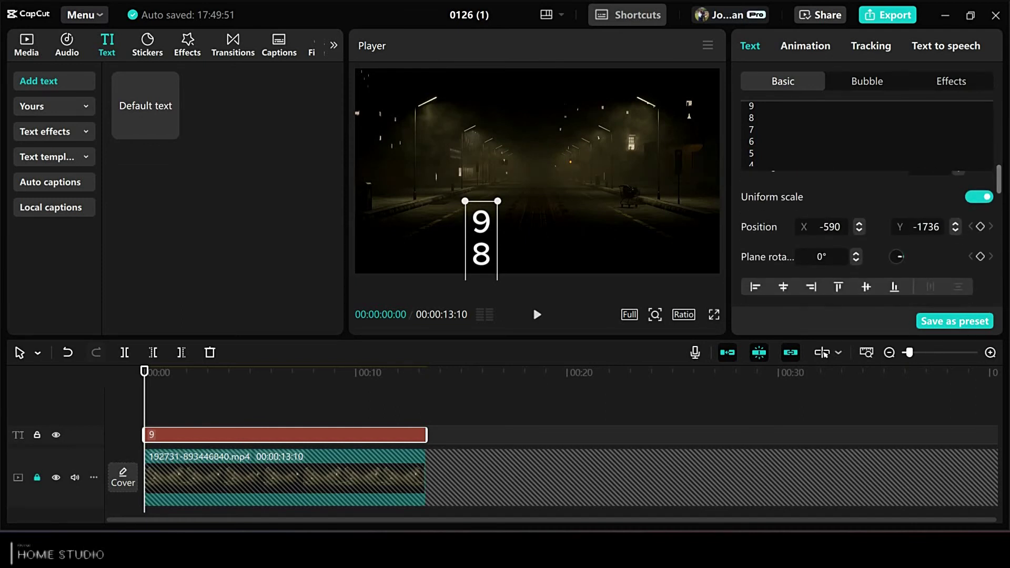
{"action": "left_click", "coordinate": [981, 228]}
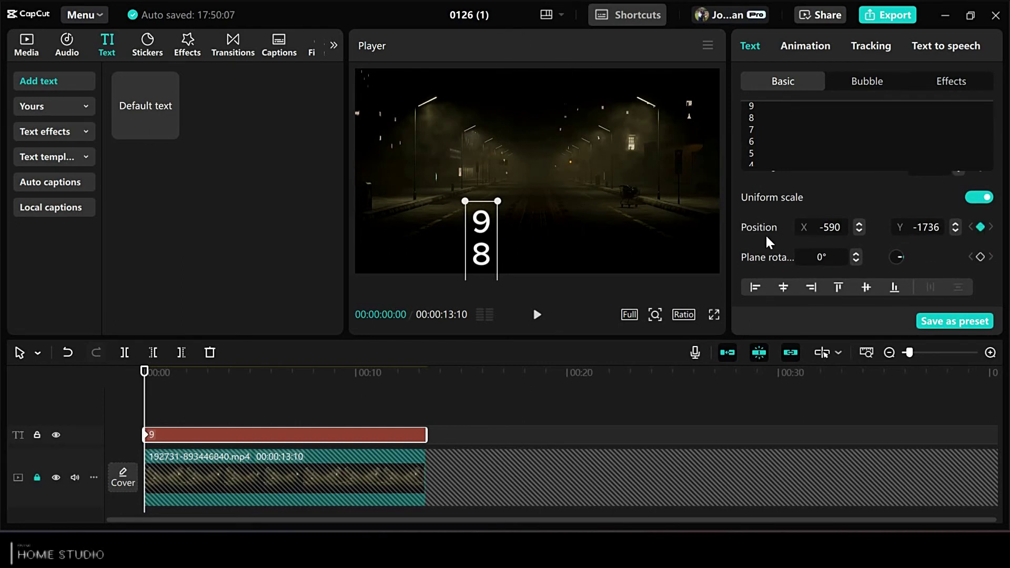
{"action": "left_click_drag", "start_coordinate": [146, 371], "coordinate": [334, 388]}
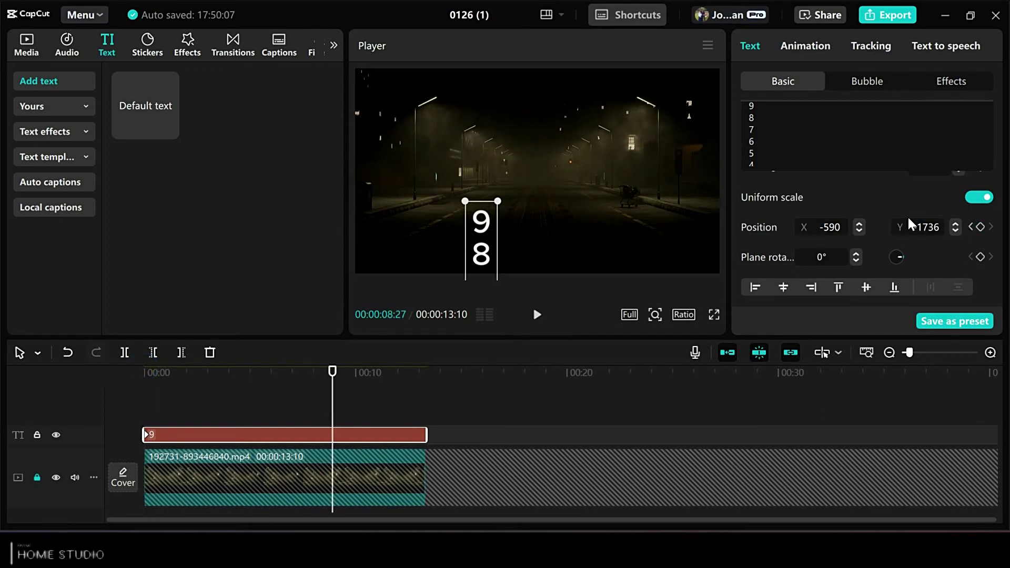
{"action": "type", "text": "1500"}
{"action": "key", "text": "Return"}
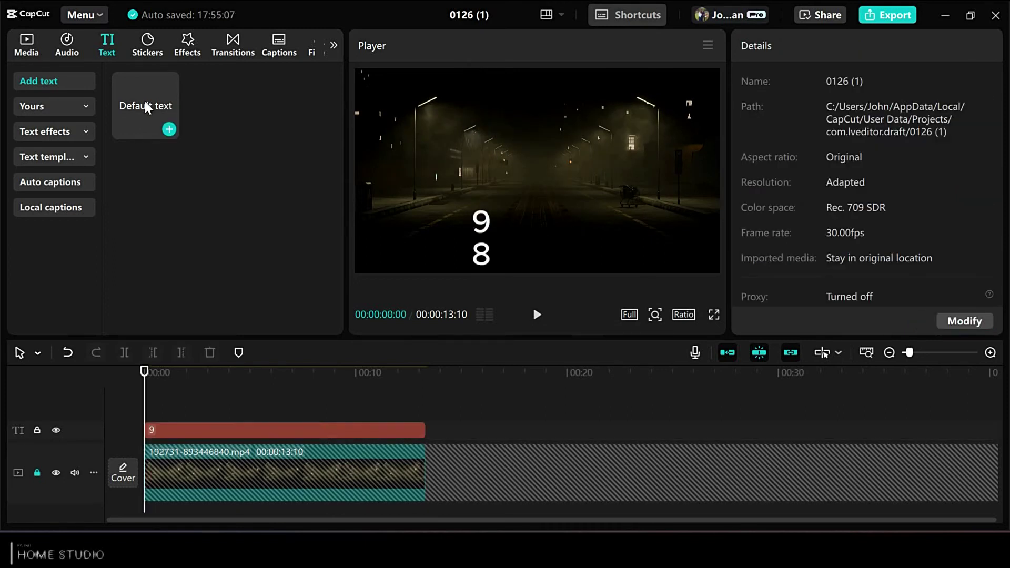
Step: Add a second default text spanning the whole clip and replace its wording with the digits 0 to 9, one per line
{"action": "left_click_drag", "start_coordinate": [164, 129], "coordinate": [150, 419]}
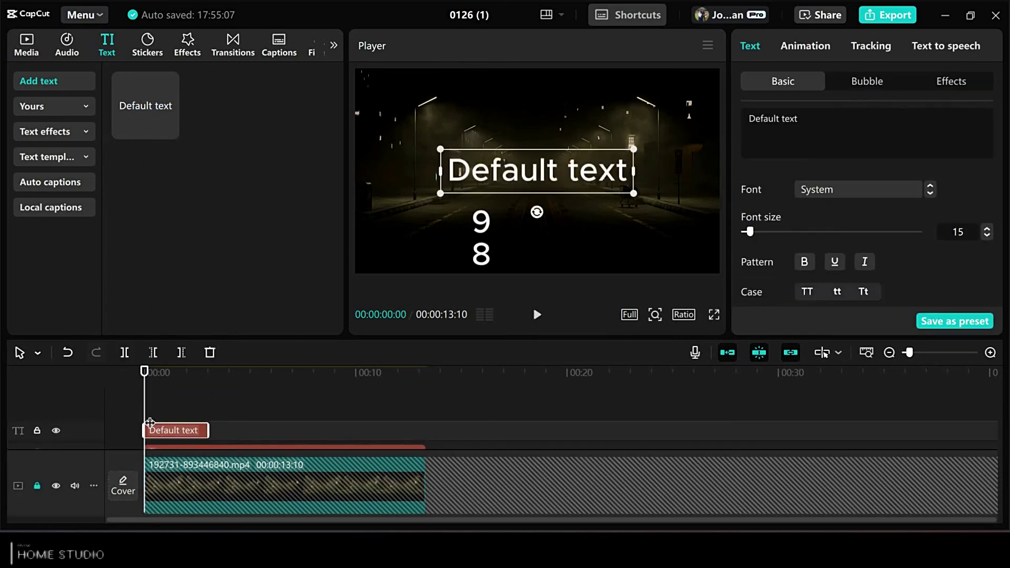
{"action": "left_click_drag", "start_coordinate": [208, 430], "coordinate": [426, 430]}
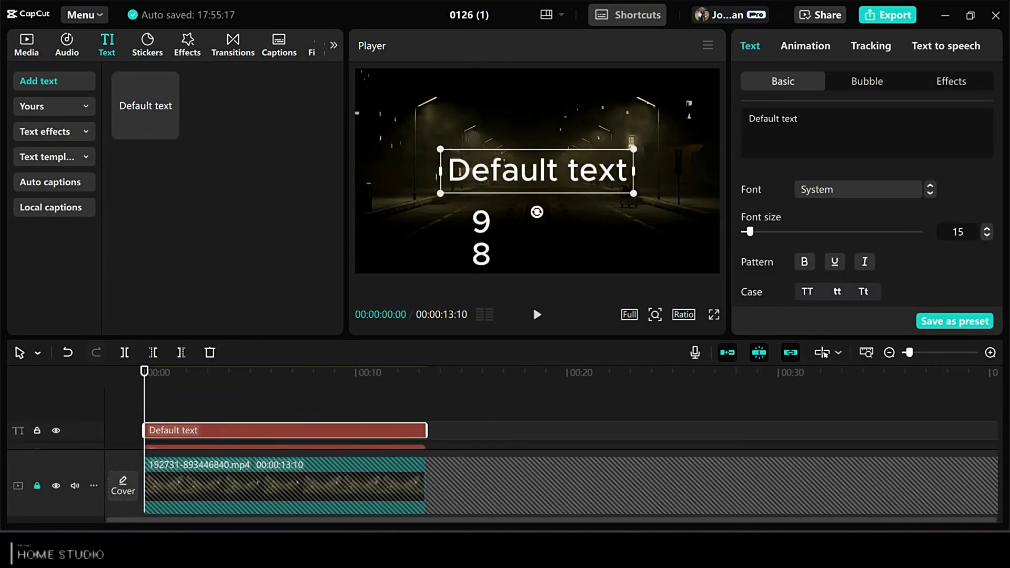
{"action": "double_click", "coordinate": [789, 118]}
{"action": "key", "text": "ctrl+a"}
{"action": "type", "text": "0 1 2 "}
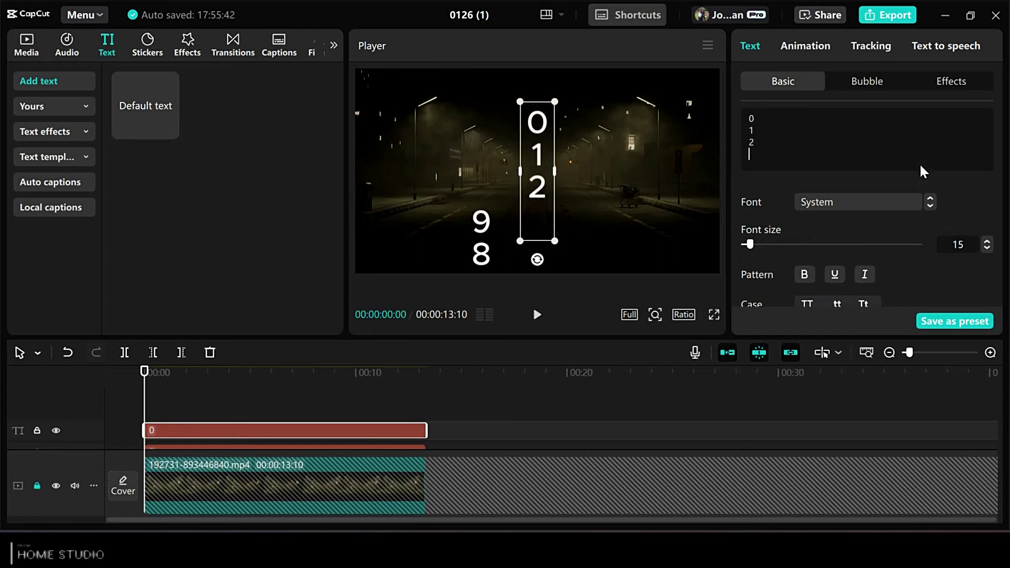
{"action": "type", "text": "3 4 5 6"}
{"action": "scroll", "coordinate": [921, 168], "scroll_direction": "down", "scroll_amount": 2}
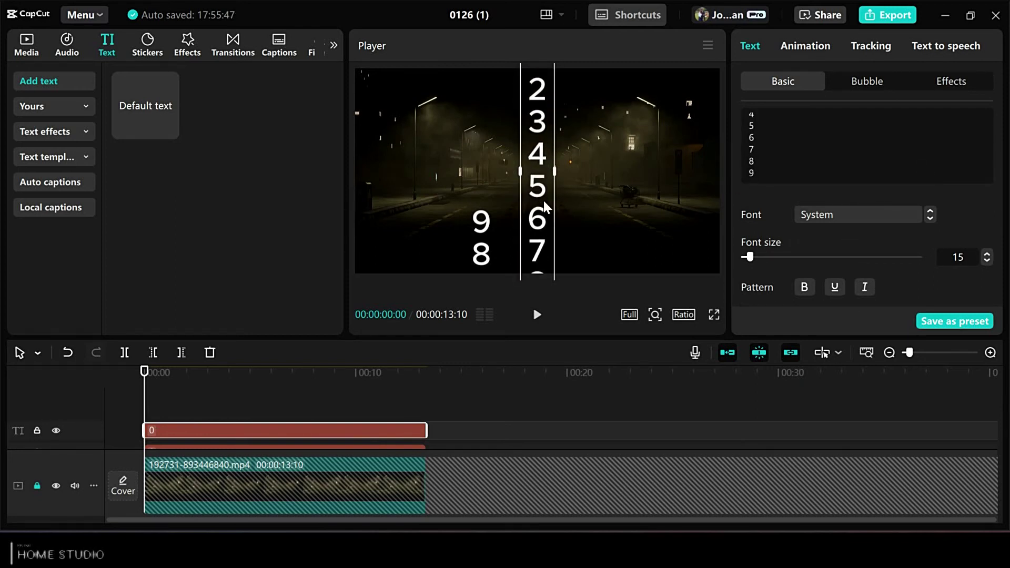
Step: Keyframe the second digit column's position from X -316, Y 1940 at the start to about Y -1545 at 00:00:09:10
{"action": "left_click_drag", "start_coordinate": [542, 202], "coordinate": [514, 24]}
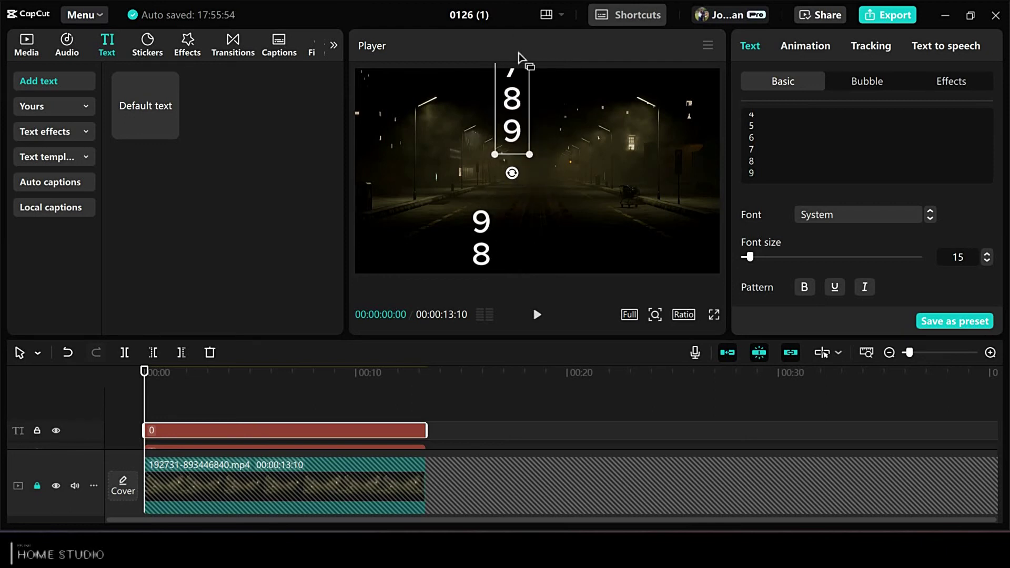
{"action": "scroll", "coordinate": [999, 134], "scroll_direction": "down", "scroll_amount": 6}
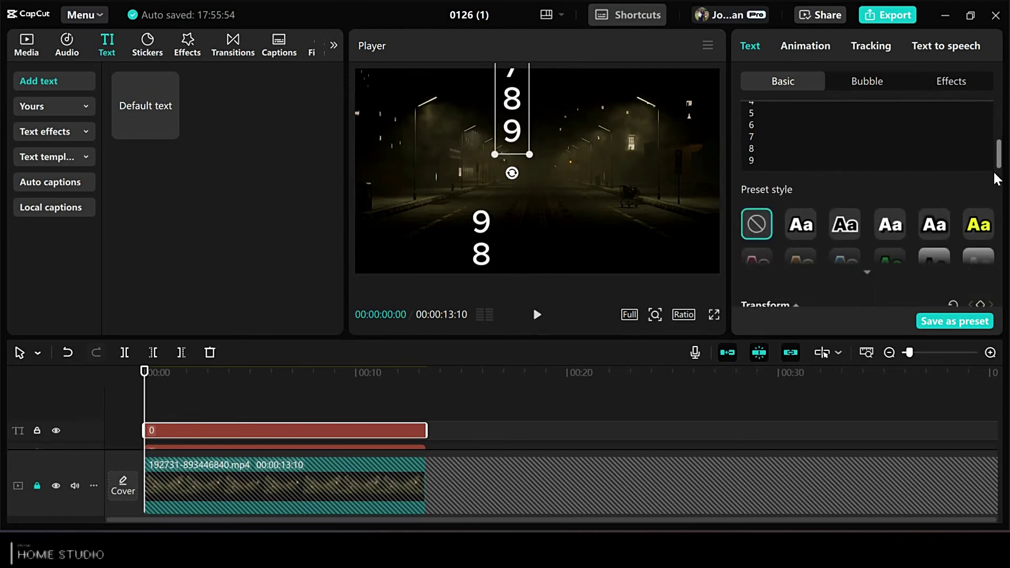
{"action": "left_click", "coordinate": [981, 197]}
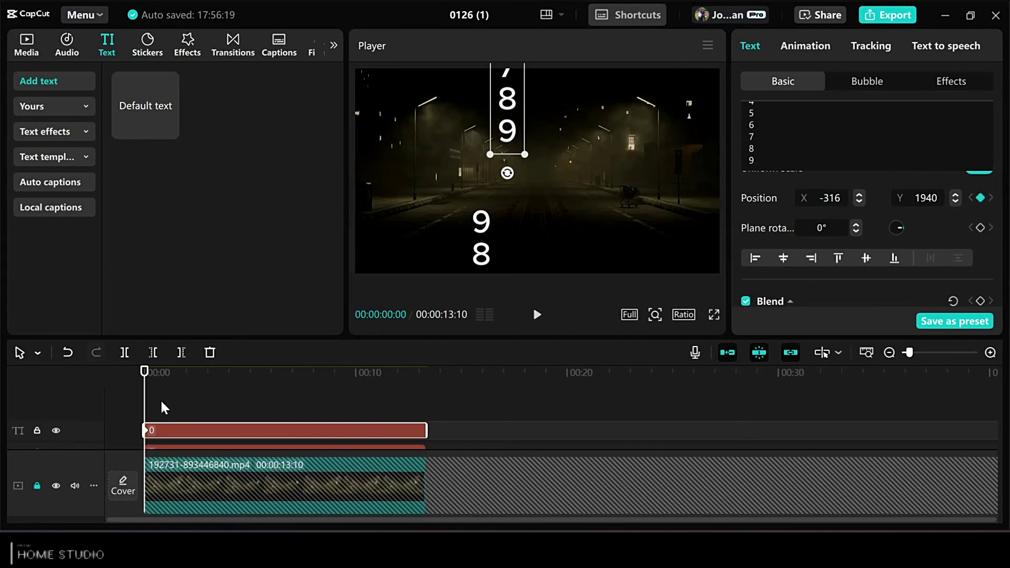
{"action": "left_click_drag", "start_coordinate": [146, 372], "coordinate": [341, 372]}
{"action": "left_click_drag", "start_coordinate": [509, 116], "coordinate": [504, 450]}
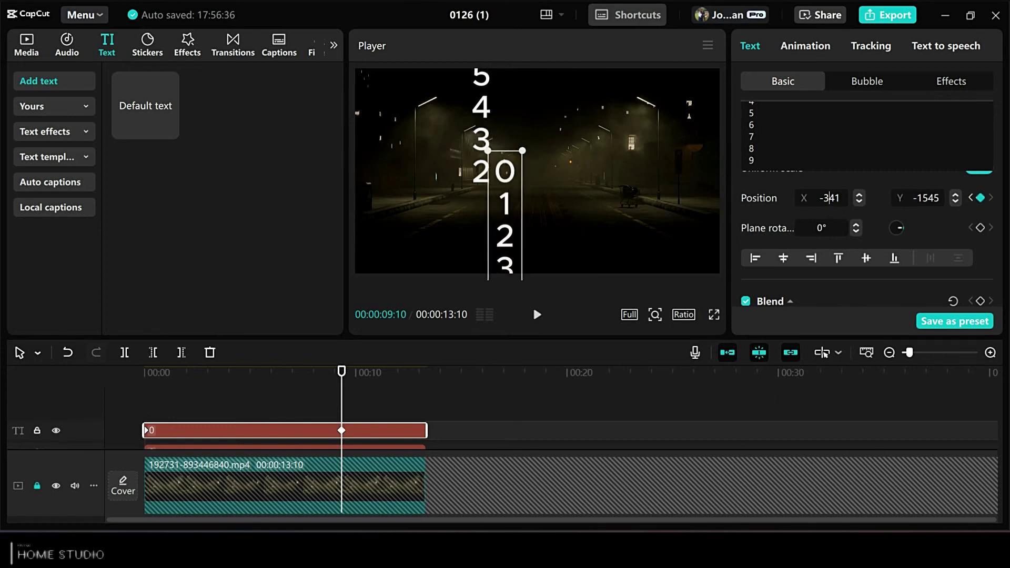
Step: Play back the scrolling digit columns from the start of the timeline
{"action": "key", "text": "Home"}
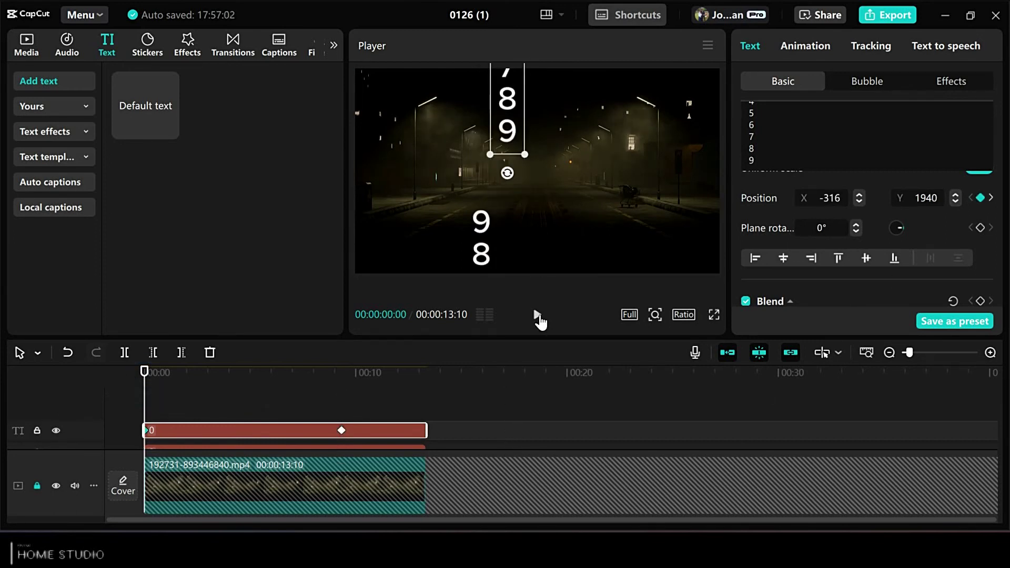
{"action": "left_click", "coordinate": [541, 315]}
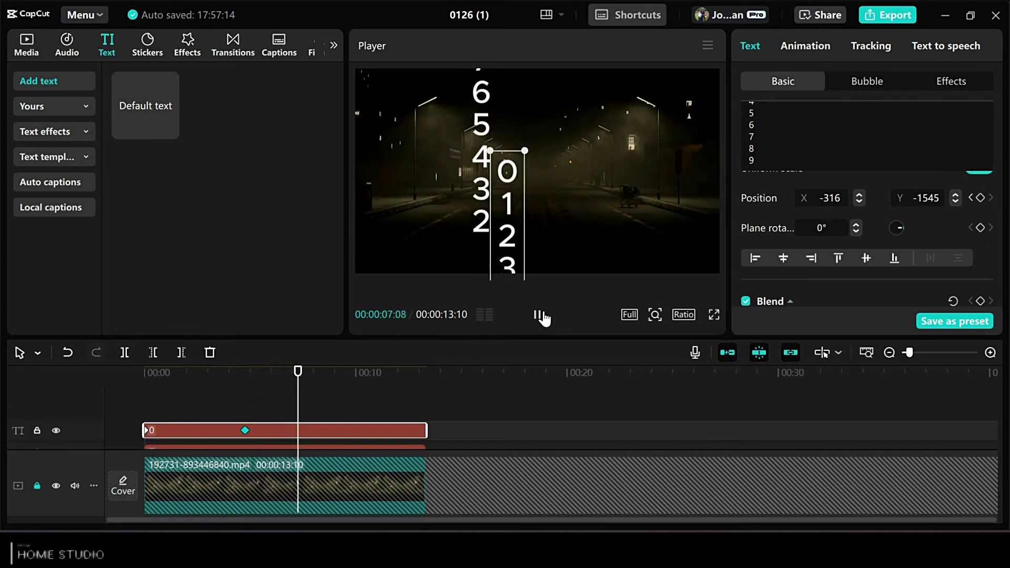
{"action": "left_click", "coordinate": [543, 314]}
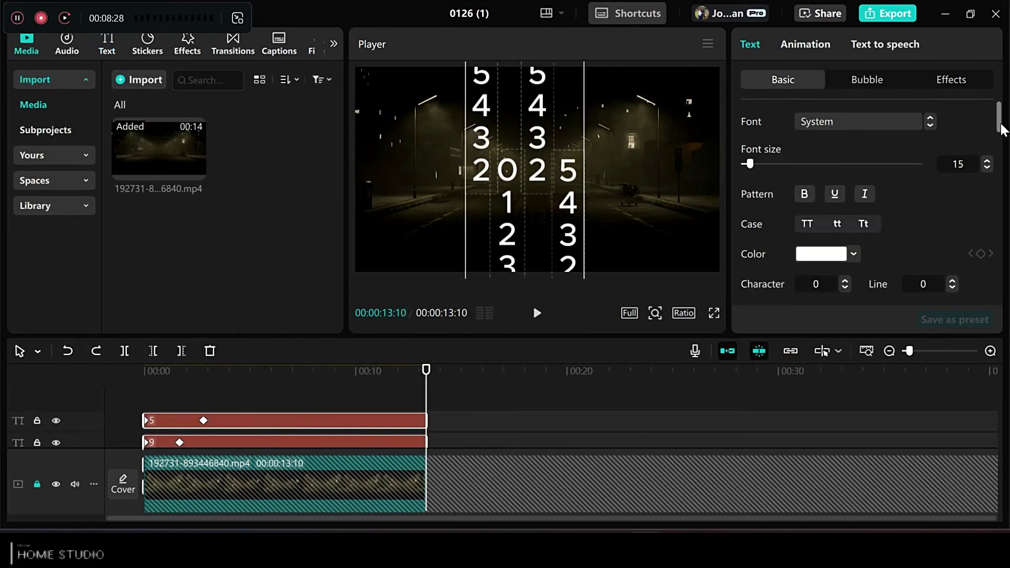
Step: Enable a shadow on the selected digit texts with 36% opacity and 20% blurriness
{"action": "left_click_drag", "start_coordinate": [998, 113], "coordinate": [999, 229]}
{"action": "scroll", "coordinate": [809, 241], "scroll_direction": "down", "scroll_amount": 5}
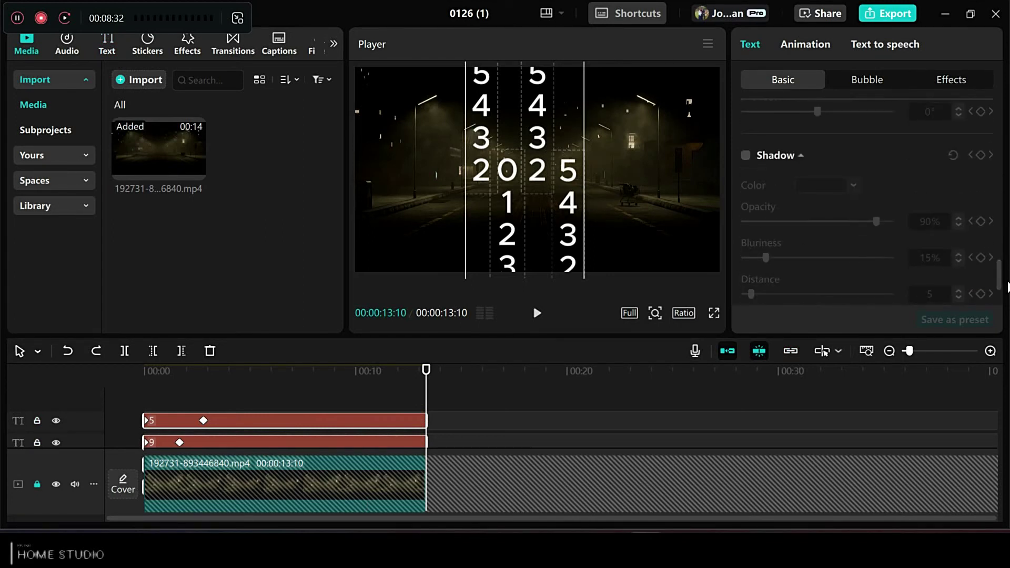
{"action": "left_click", "coordinate": [747, 157]}
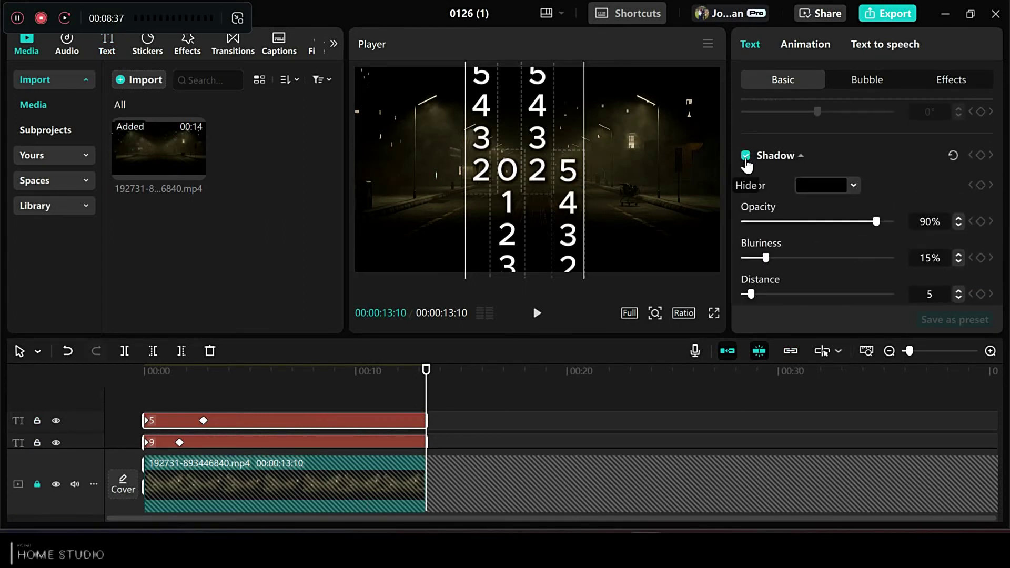
{"action": "left_click_drag", "start_coordinate": [875, 221], "coordinate": [792, 225]}
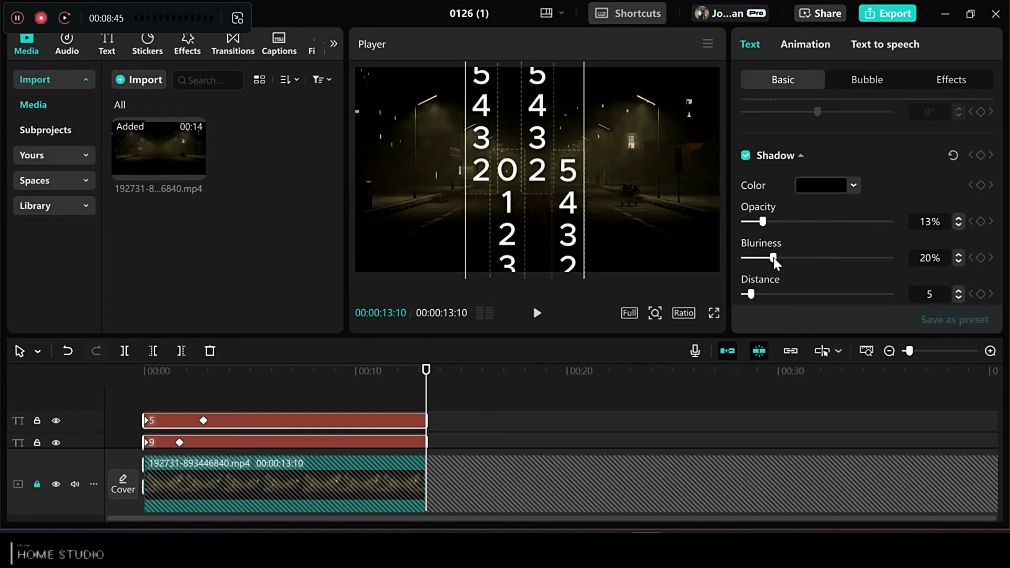
{"action": "left_click_drag", "start_coordinate": [762, 222], "coordinate": [797, 224]}
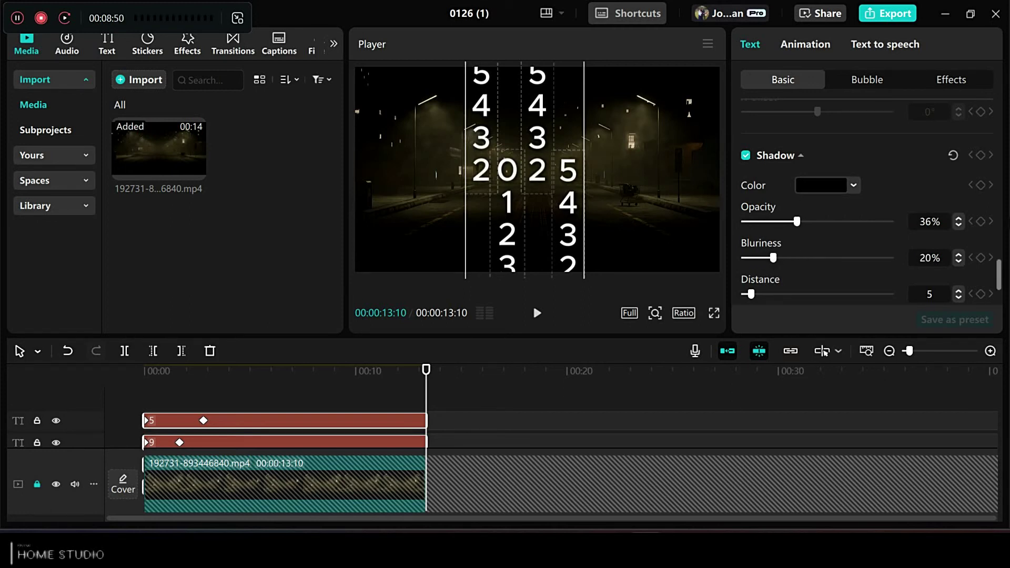
Step: Enable the second, non-Pro glow style on the digit texts with intensity 32 and range 11
{"action": "scroll", "coordinate": [797, 225], "scroll_direction": "down", "scroll_amount": 1}
{"action": "scroll", "coordinate": [742, 200], "scroll_direction": "up", "scroll_amount": 5}
{"action": "left_click", "coordinate": [745, 218]}
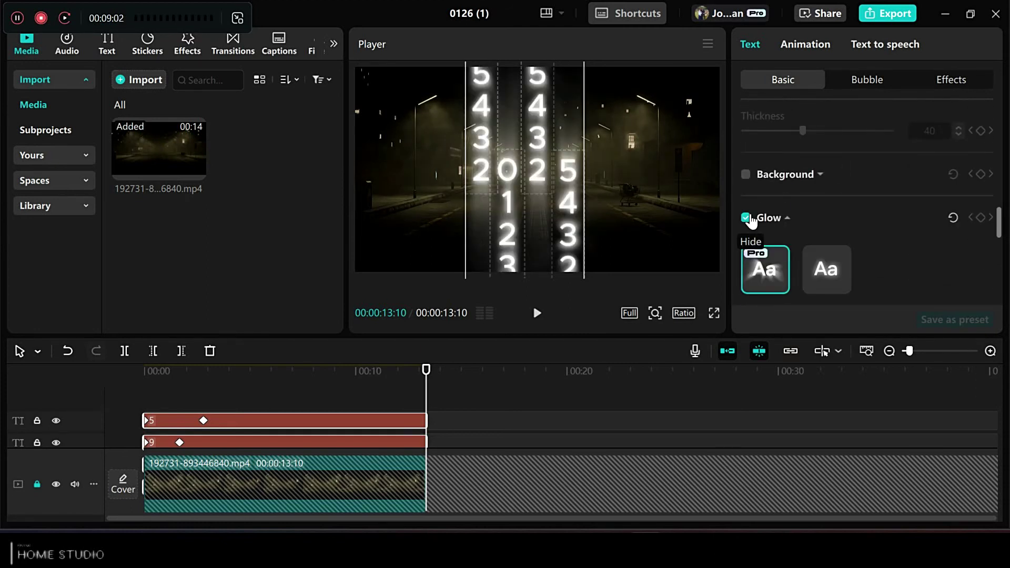
{"action": "left_click", "coordinate": [825, 266]}
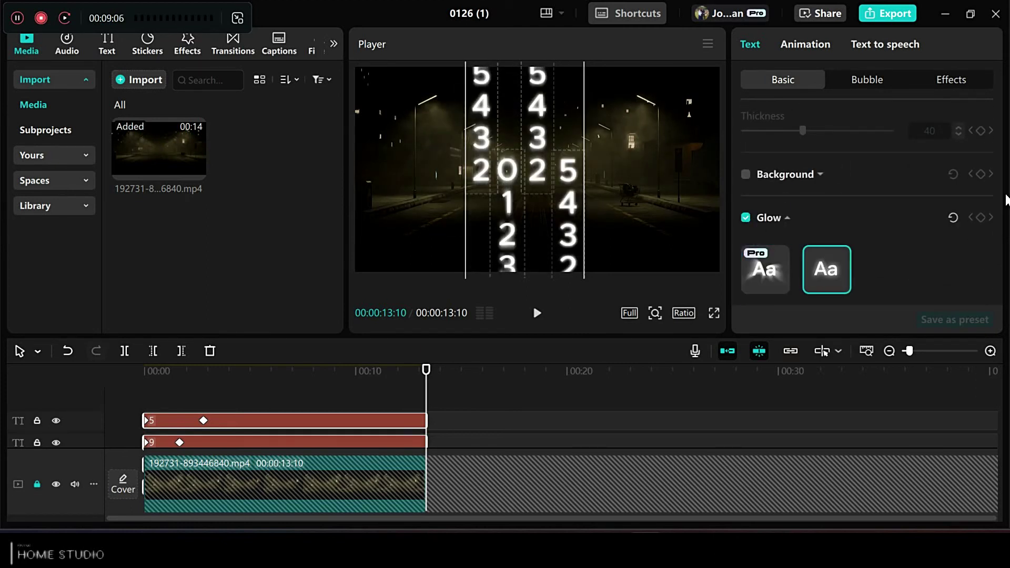
{"action": "scroll", "coordinate": [993, 244], "scroll_direction": "down", "scroll_amount": 3}
{"action": "left_click_drag", "start_coordinate": [790, 234], "coordinate": [724, 227]}
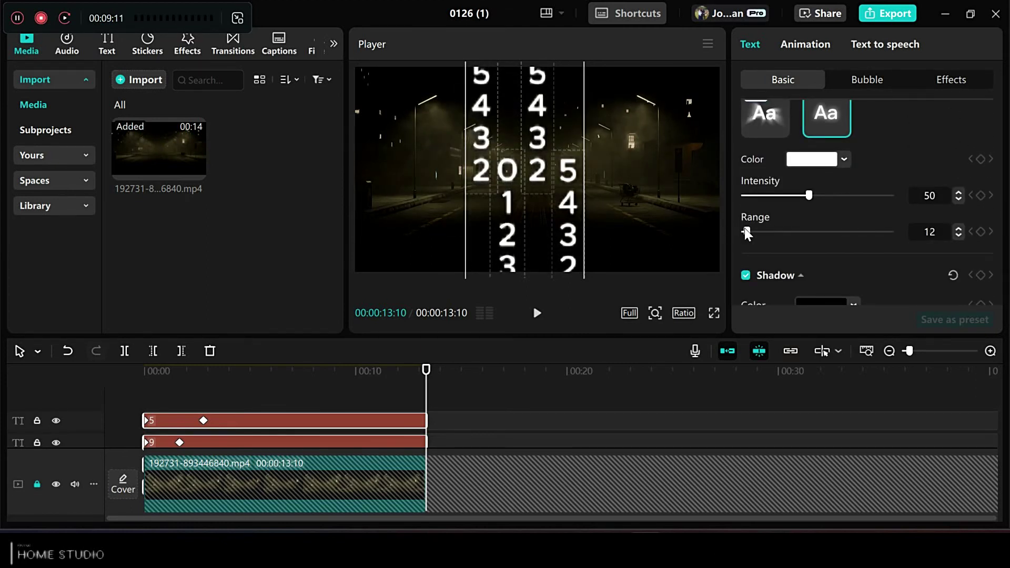
{"action": "left_click_drag", "start_coordinate": [802, 194], "coordinate": [780, 202]}
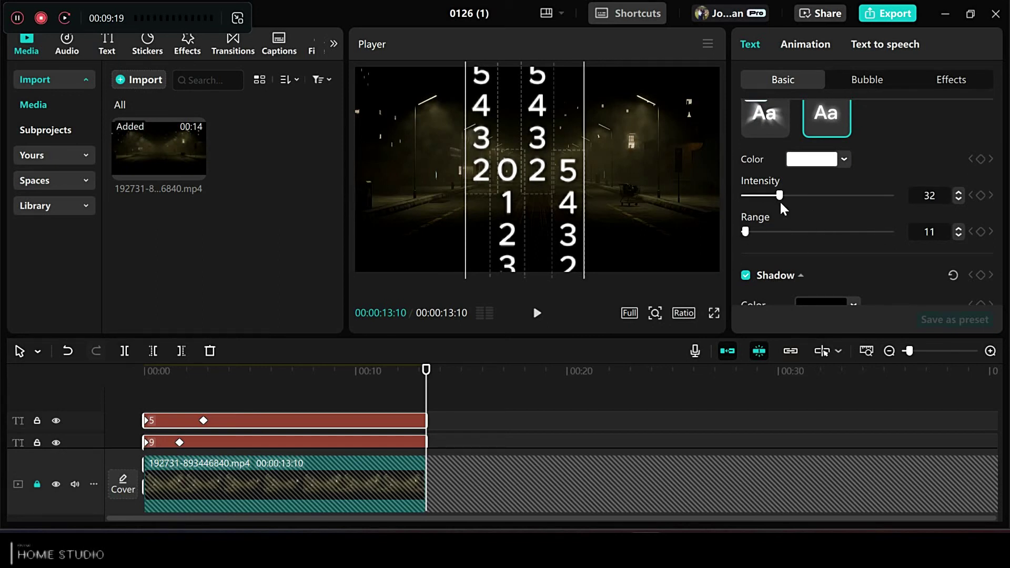
{"action": "scroll", "coordinate": [780, 201], "scroll_direction": "down", "scroll_amount": 3}
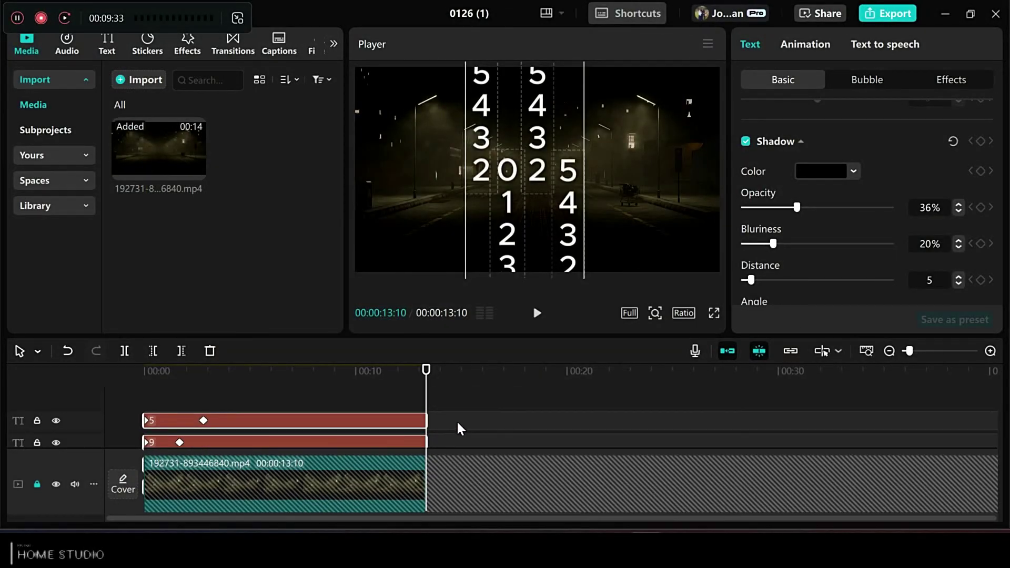
Step: Combine the selected digit texts into a compound clip and shift it slightly down and to the right in the preview
{"action": "right_click", "coordinate": [394, 430]}
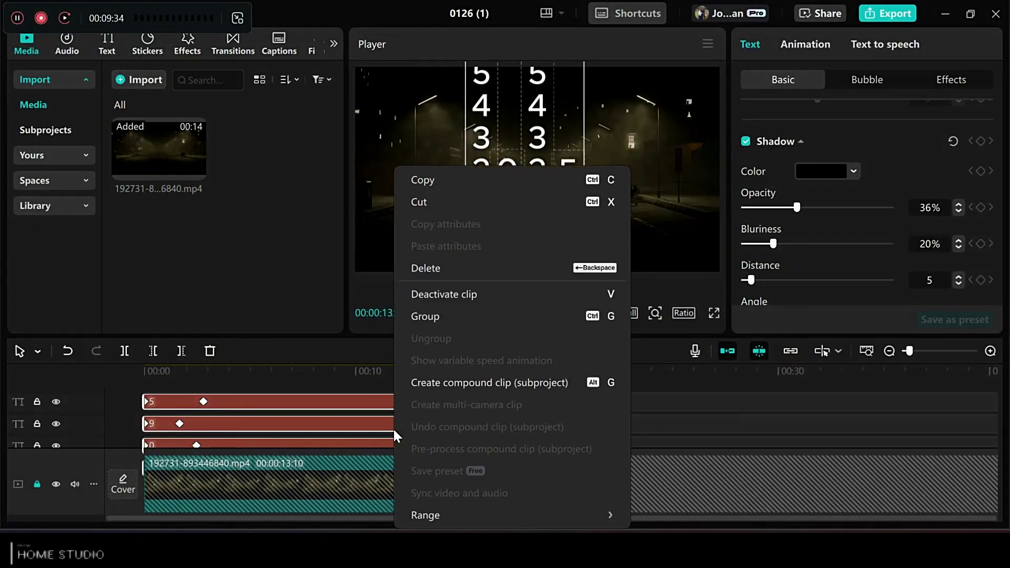
{"action": "left_click", "coordinate": [457, 386]}
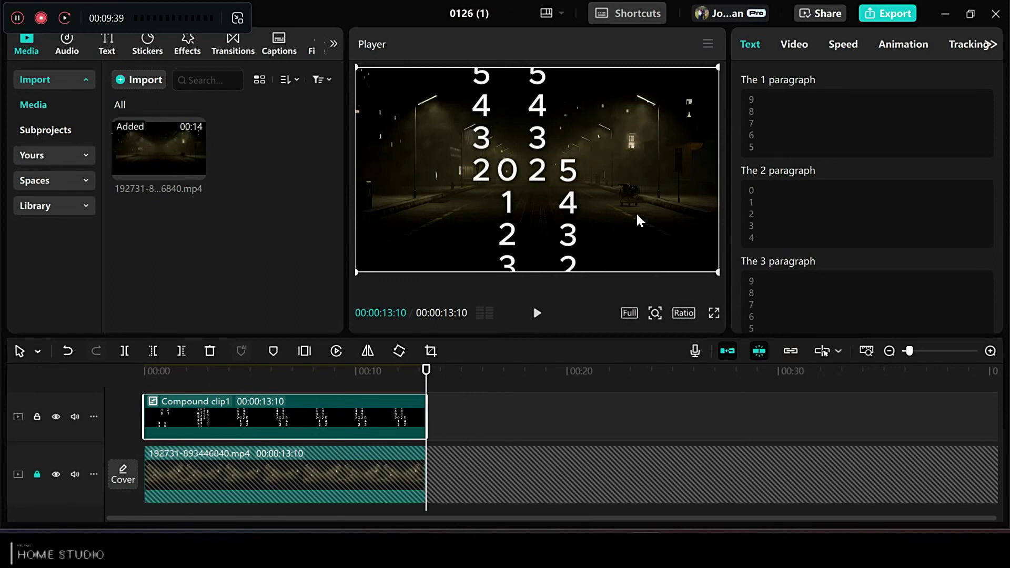
{"action": "left_click_drag", "start_coordinate": [638, 213], "coordinate": [650, 217]}
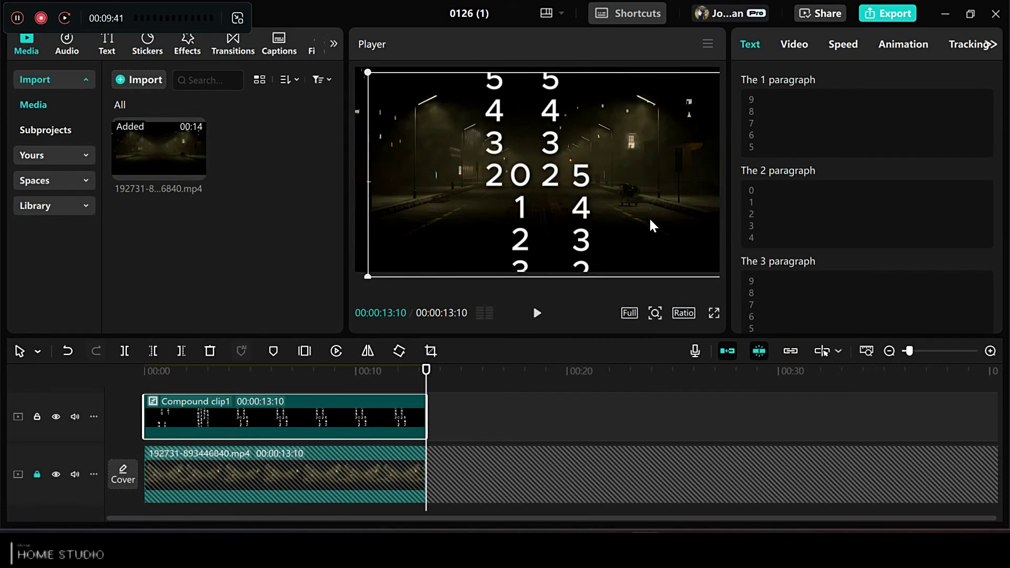
Step: Nudge the compound clip slightly right and mask it with a rectangle of about 748 by 180 around the row reading 2025
{"action": "left_click_drag", "start_coordinate": [651, 220], "coordinate": [654, 221]}
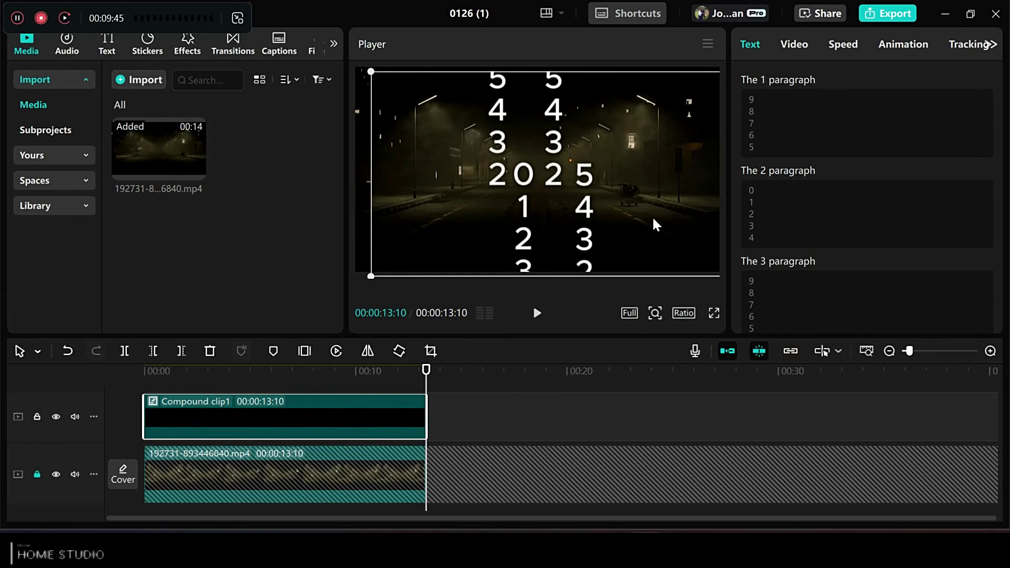
{"action": "left_click", "coordinate": [792, 43]}
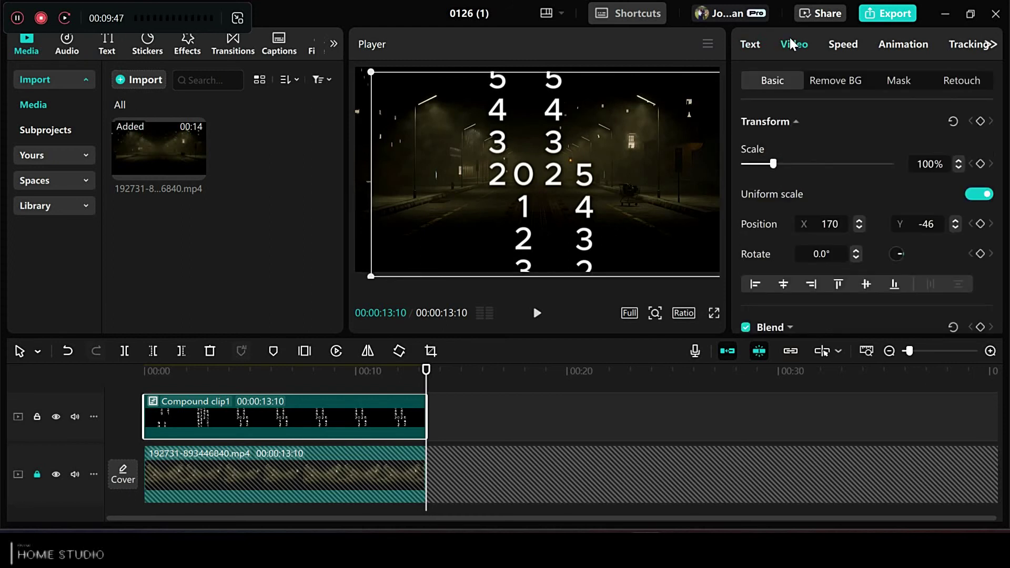
{"action": "left_click", "coordinate": [897, 80]}
{"action": "left_click", "coordinate": [755, 148]}
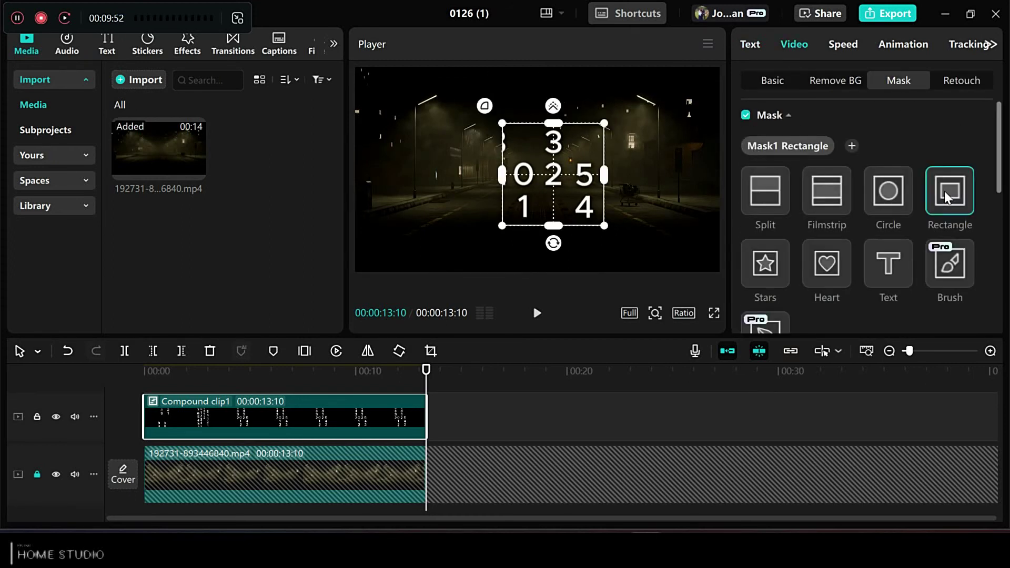
{"action": "left_click_drag", "start_coordinate": [503, 178], "coordinate": [485, 173]}
{"action": "left_click_drag", "start_coordinate": [545, 182], "coordinate": [542, 192]}
{"action": "left_click_drag", "start_coordinate": [545, 227], "coordinate": [550, 175]}
Step: Play back the masked digit animation from the start of the timeline
{"action": "key", "text": "Home"}
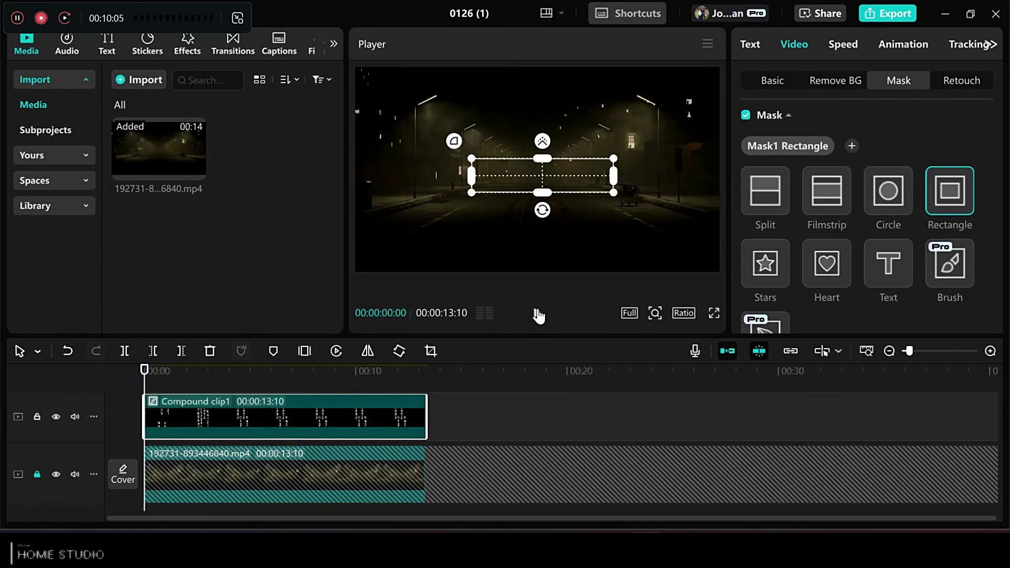
{"action": "left_click", "coordinate": [538, 313]}
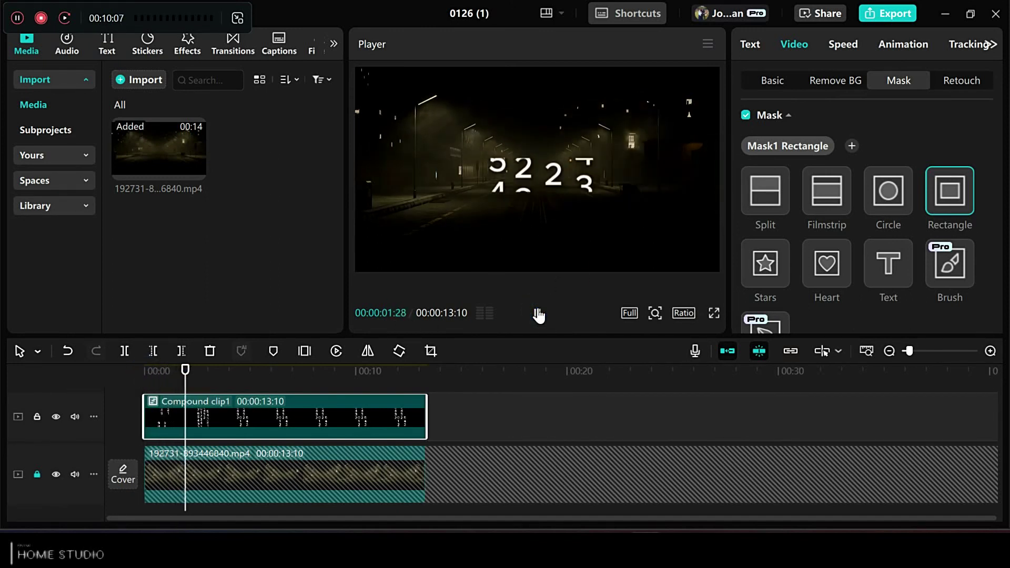
{"action": "left_click", "coordinate": [537, 313]}
Step: Unlock the street clip's track and keyframe the clip's scale from 100% at its start to 109% at its end
{"action": "left_click", "coordinate": [37, 474]}
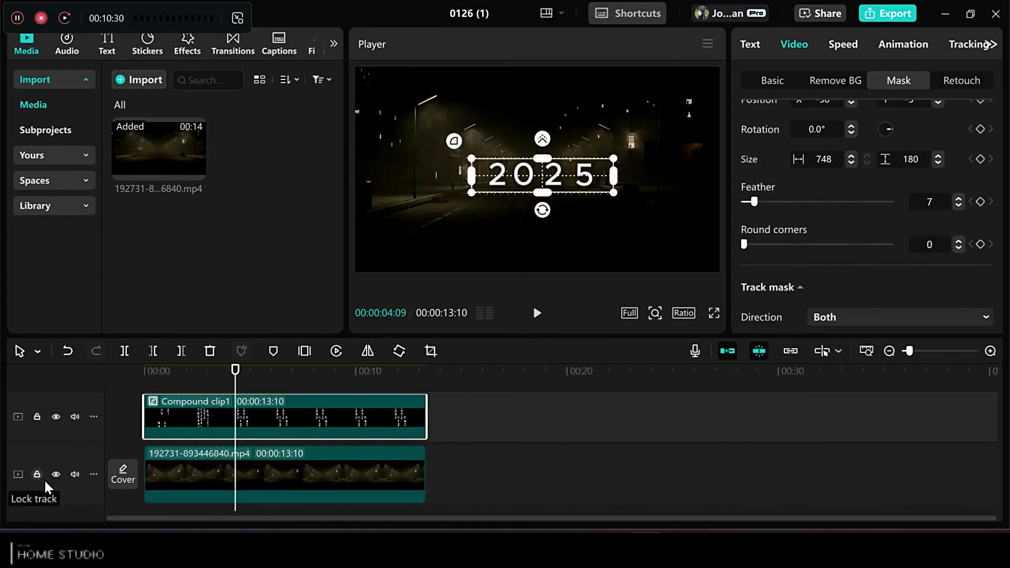
{"action": "left_click", "coordinate": [278, 467]}
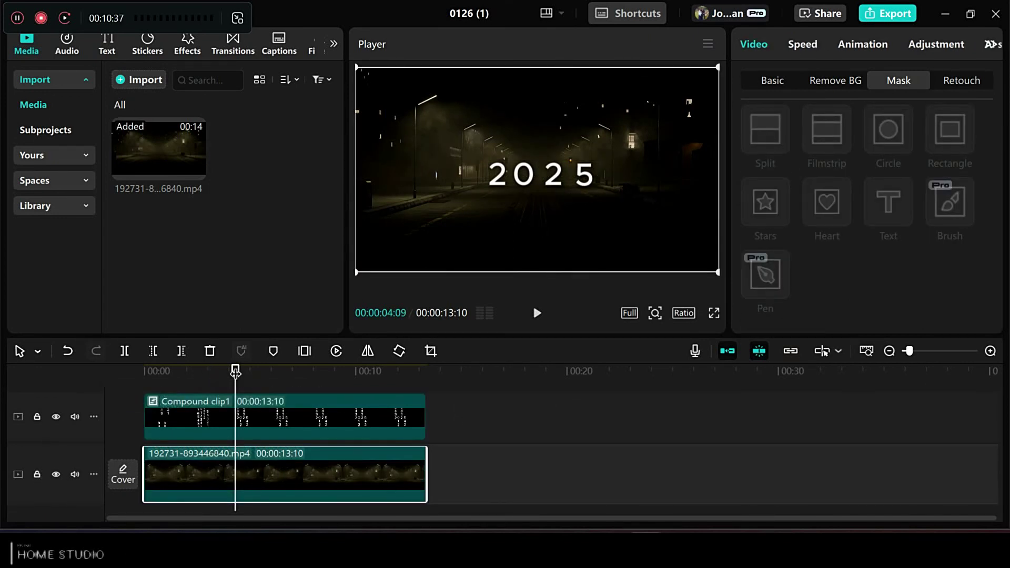
{"action": "left_click_drag", "start_coordinate": [236, 371], "coordinate": [144, 379]}
{"action": "left_click", "coordinate": [767, 81]}
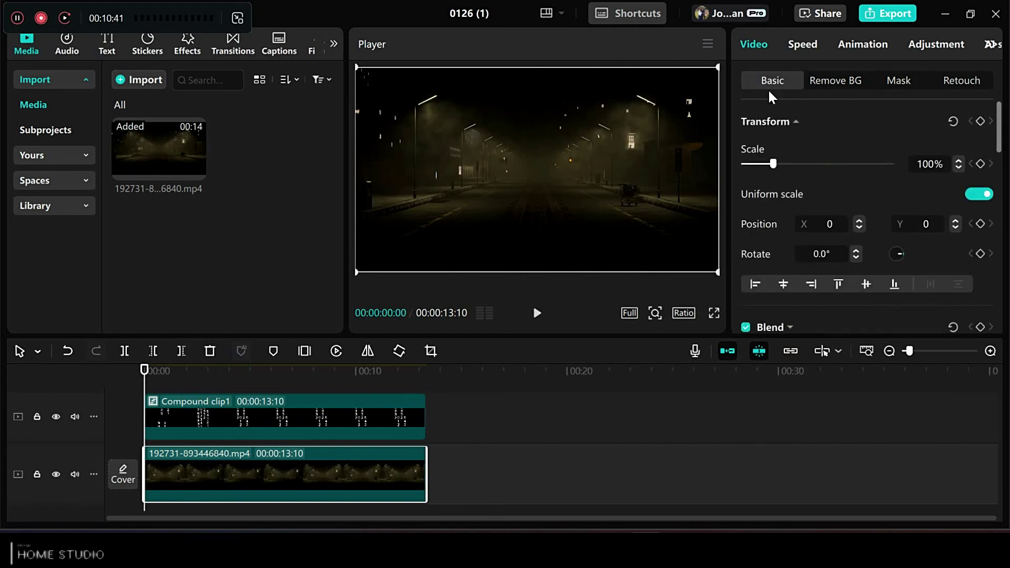
{"action": "left_click", "coordinate": [980, 164]}
{"action": "left_click_drag", "start_coordinate": [145, 375], "coordinate": [426, 372]}
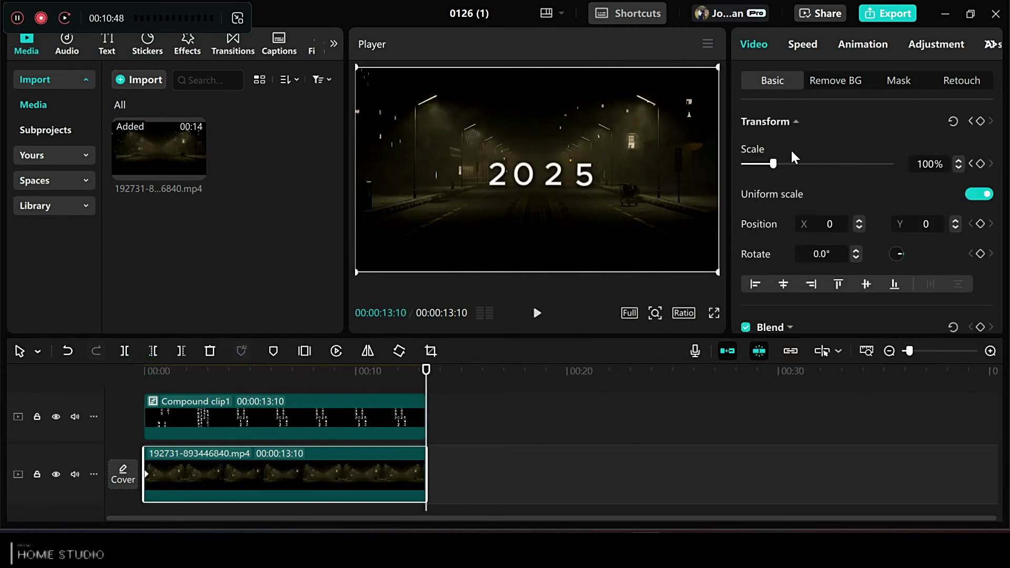
{"action": "left_click_drag", "start_coordinate": [774, 162], "coordinate": [777, 163]}
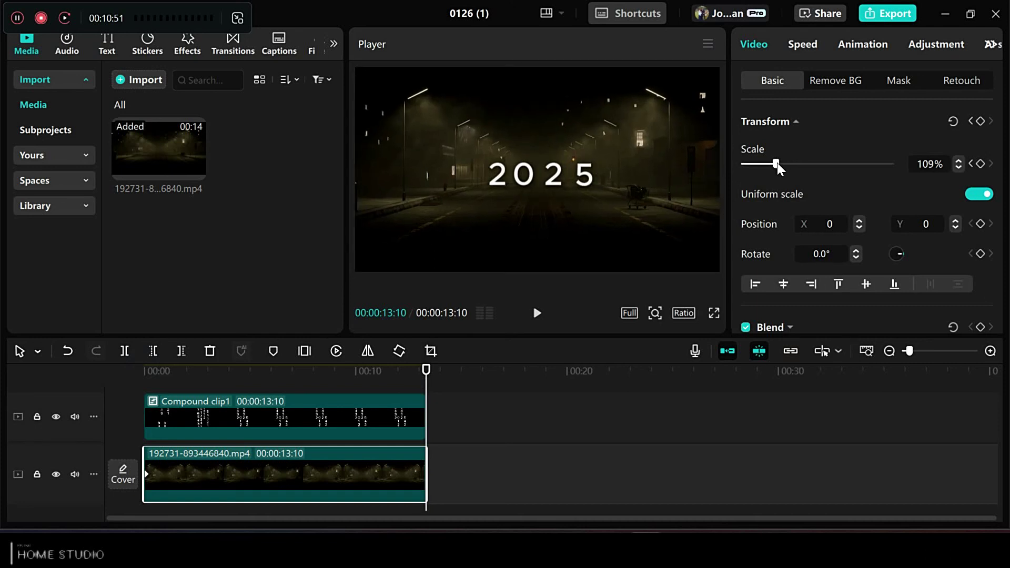
{"action": "key", "text": "space"}
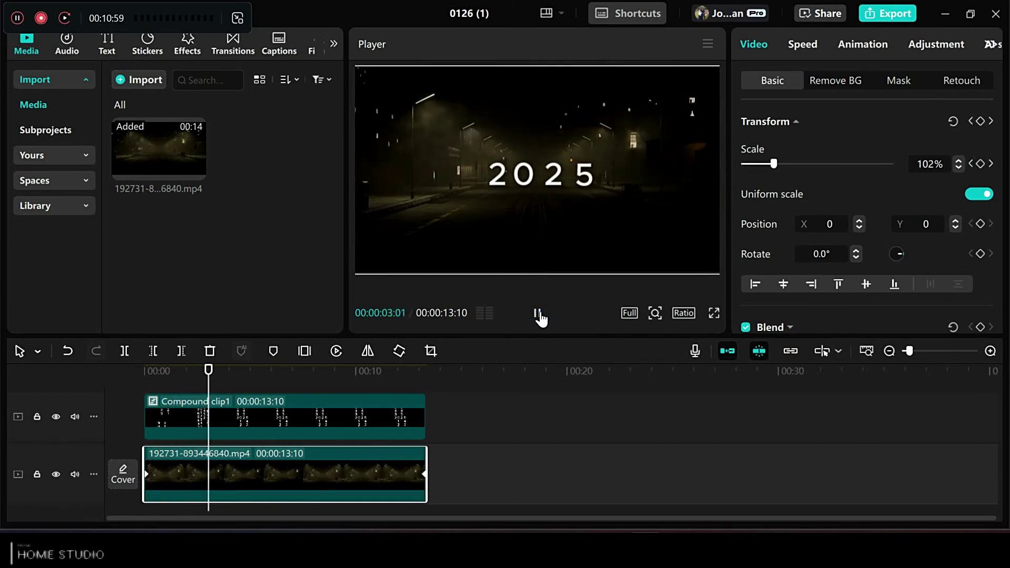
Step: Enable motion blur on the compound clip and reduce its blur strength to a low value
{"action": "left_click", "coordinate": [638, 187]}
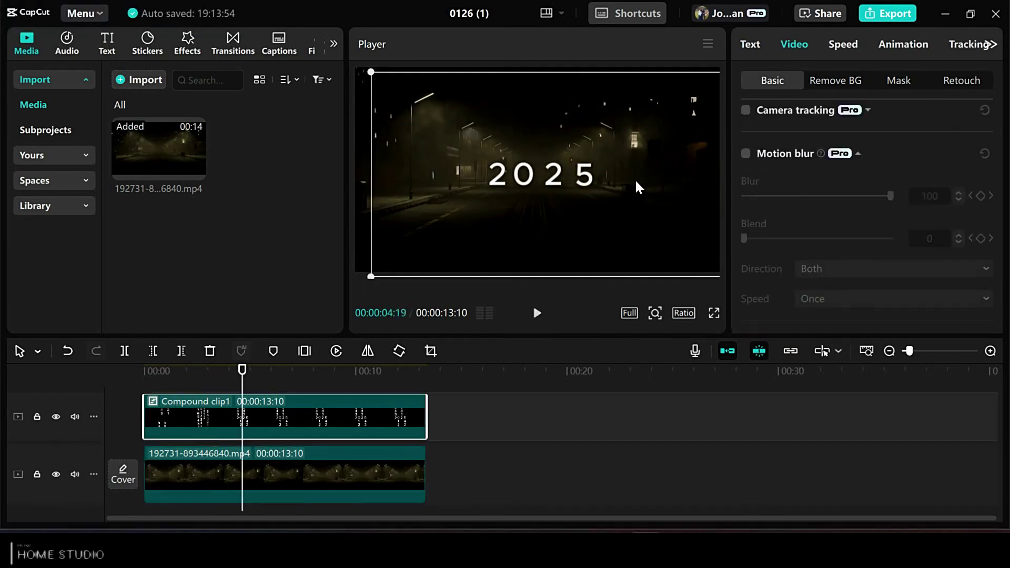
{"action": "left_click", "coordinate": [744, 156]}
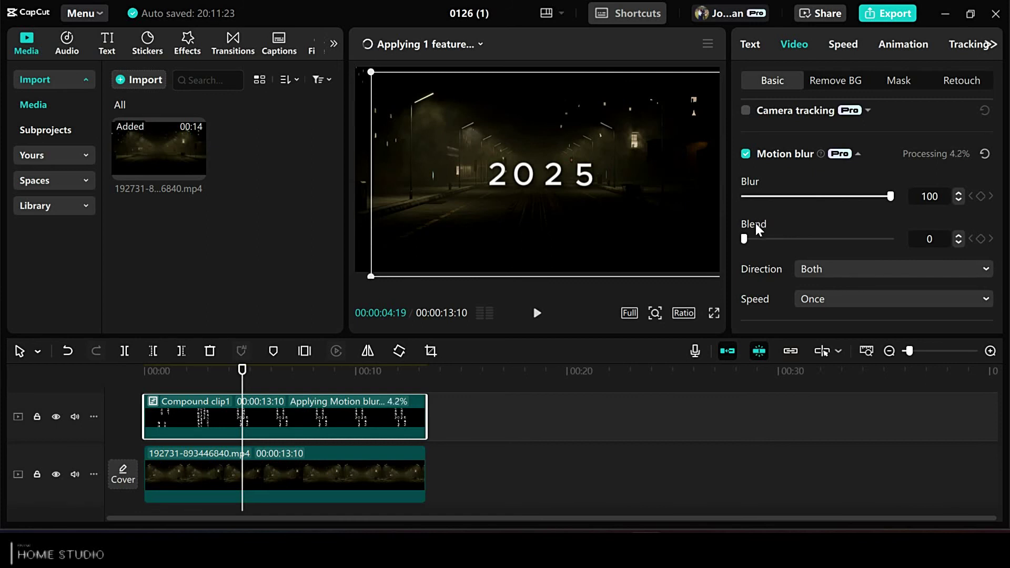
{"action": "left_click_drag", "start_coordinate": [888, 198], "coordinate": [759, 197]}
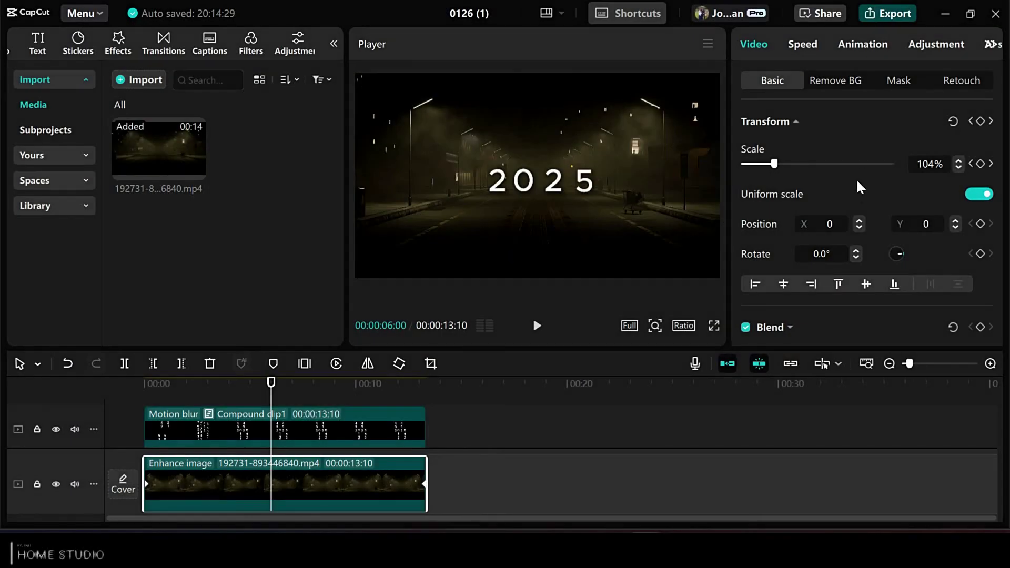
Step: Open the export settings, keep the resolution at 1080P and select the whole export name for replacement
{"action": "key", "text": "ctrl+e"}
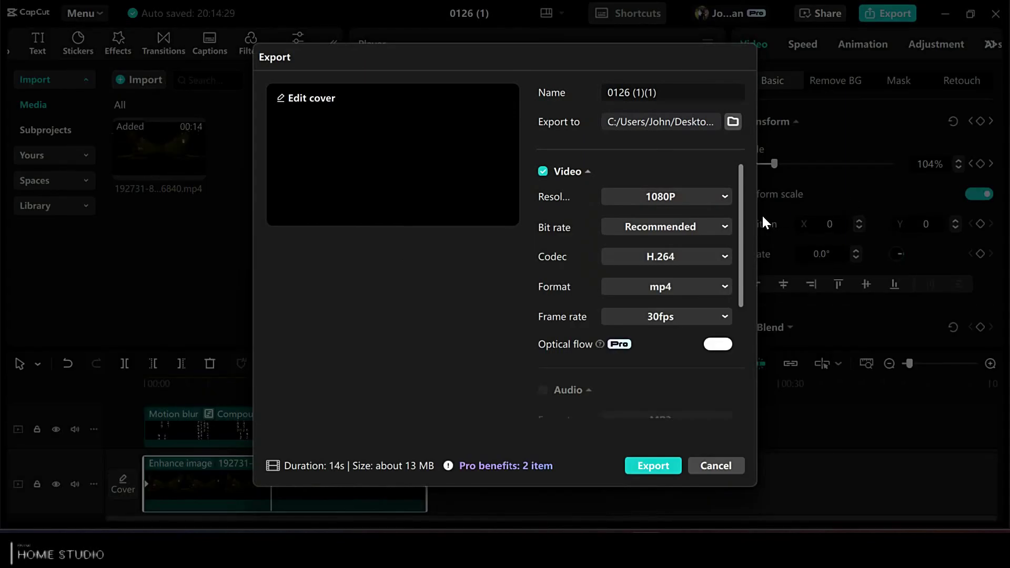
{"action": "left_click", "coordinate": [718, 196]}
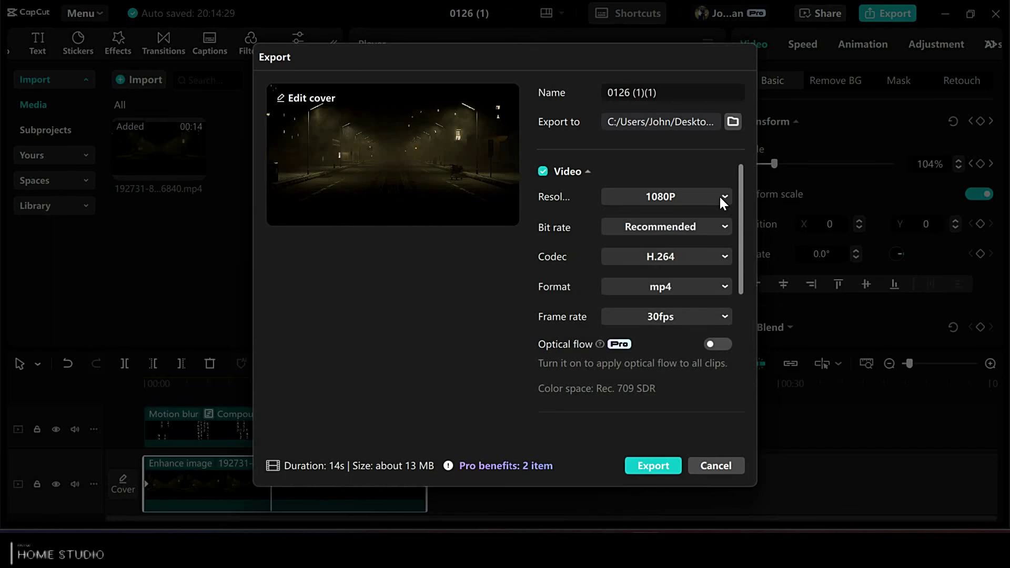
{"action": "key", "text": "ctrl+a"}
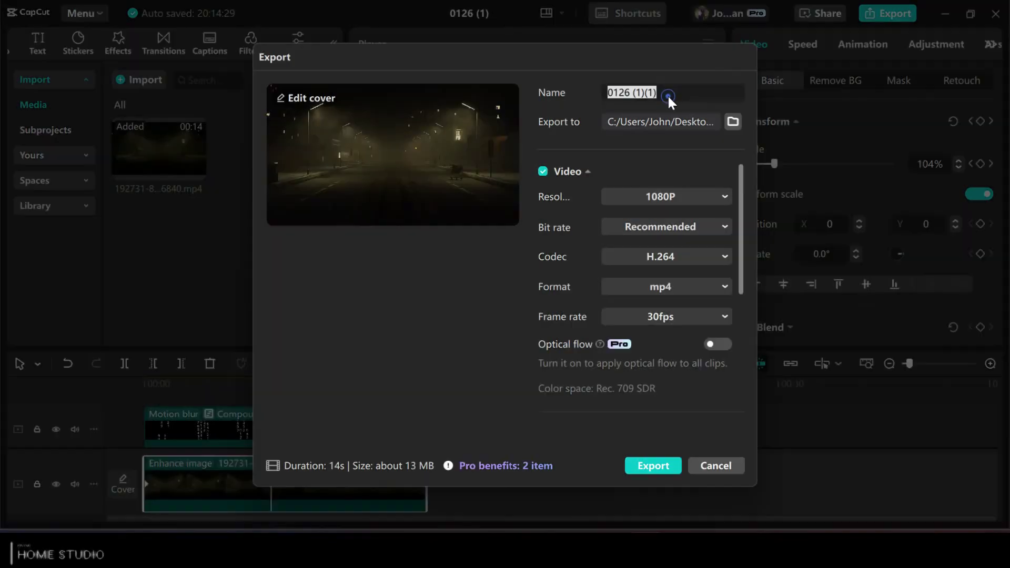